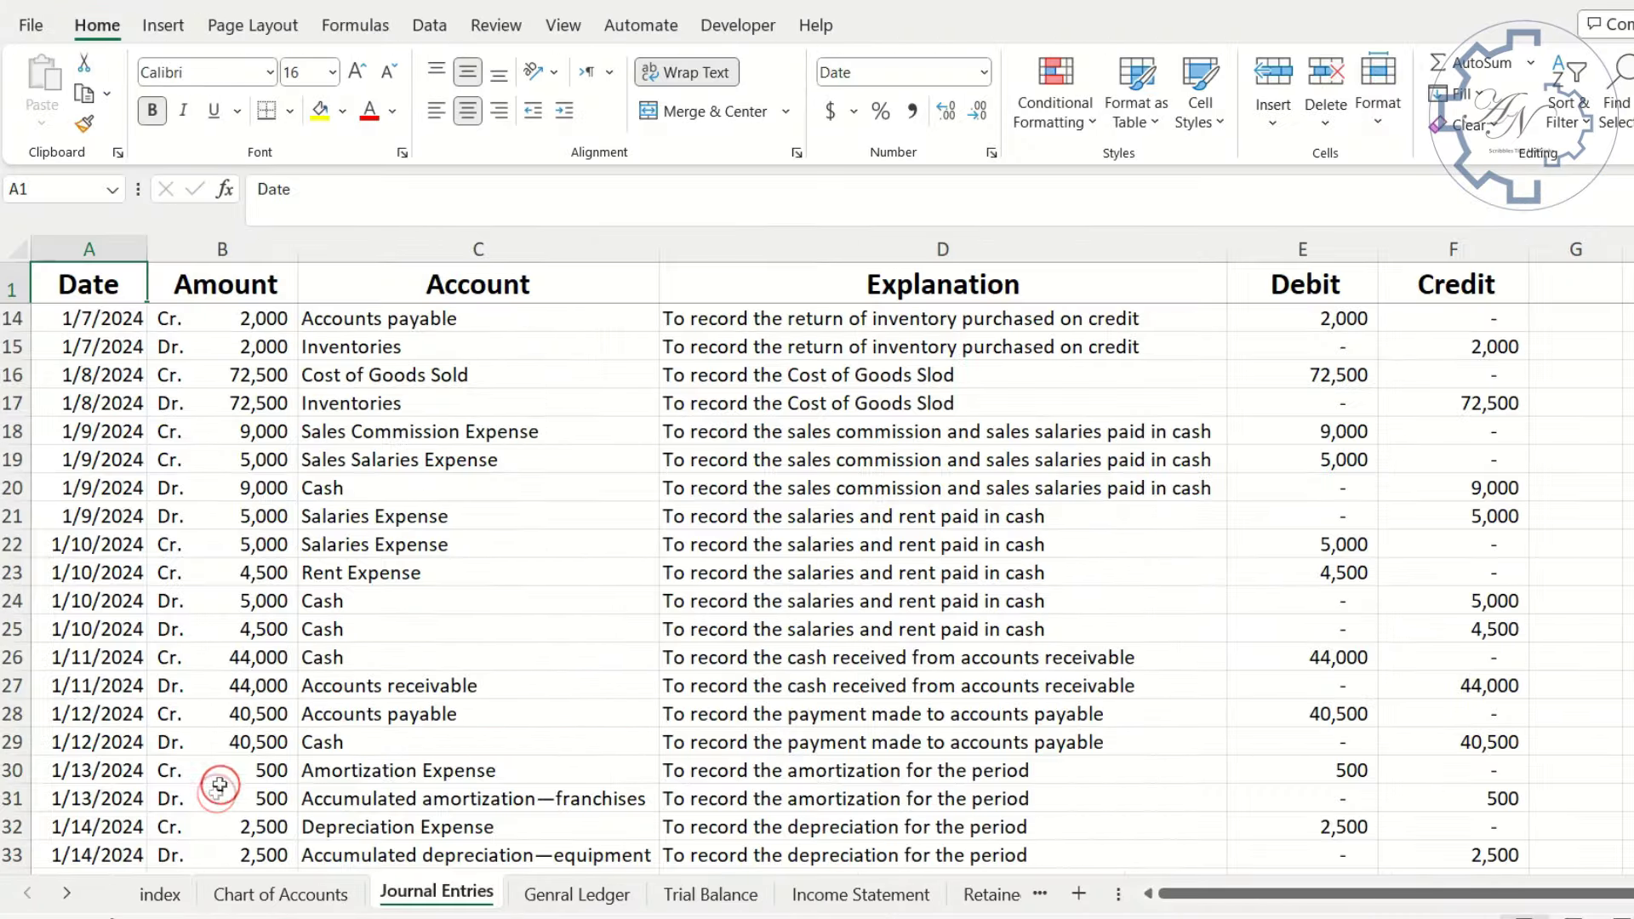
Jump from the index sheet to the Trial Balance and Cash Flow Statement sheets and back
left_click(153, 894)
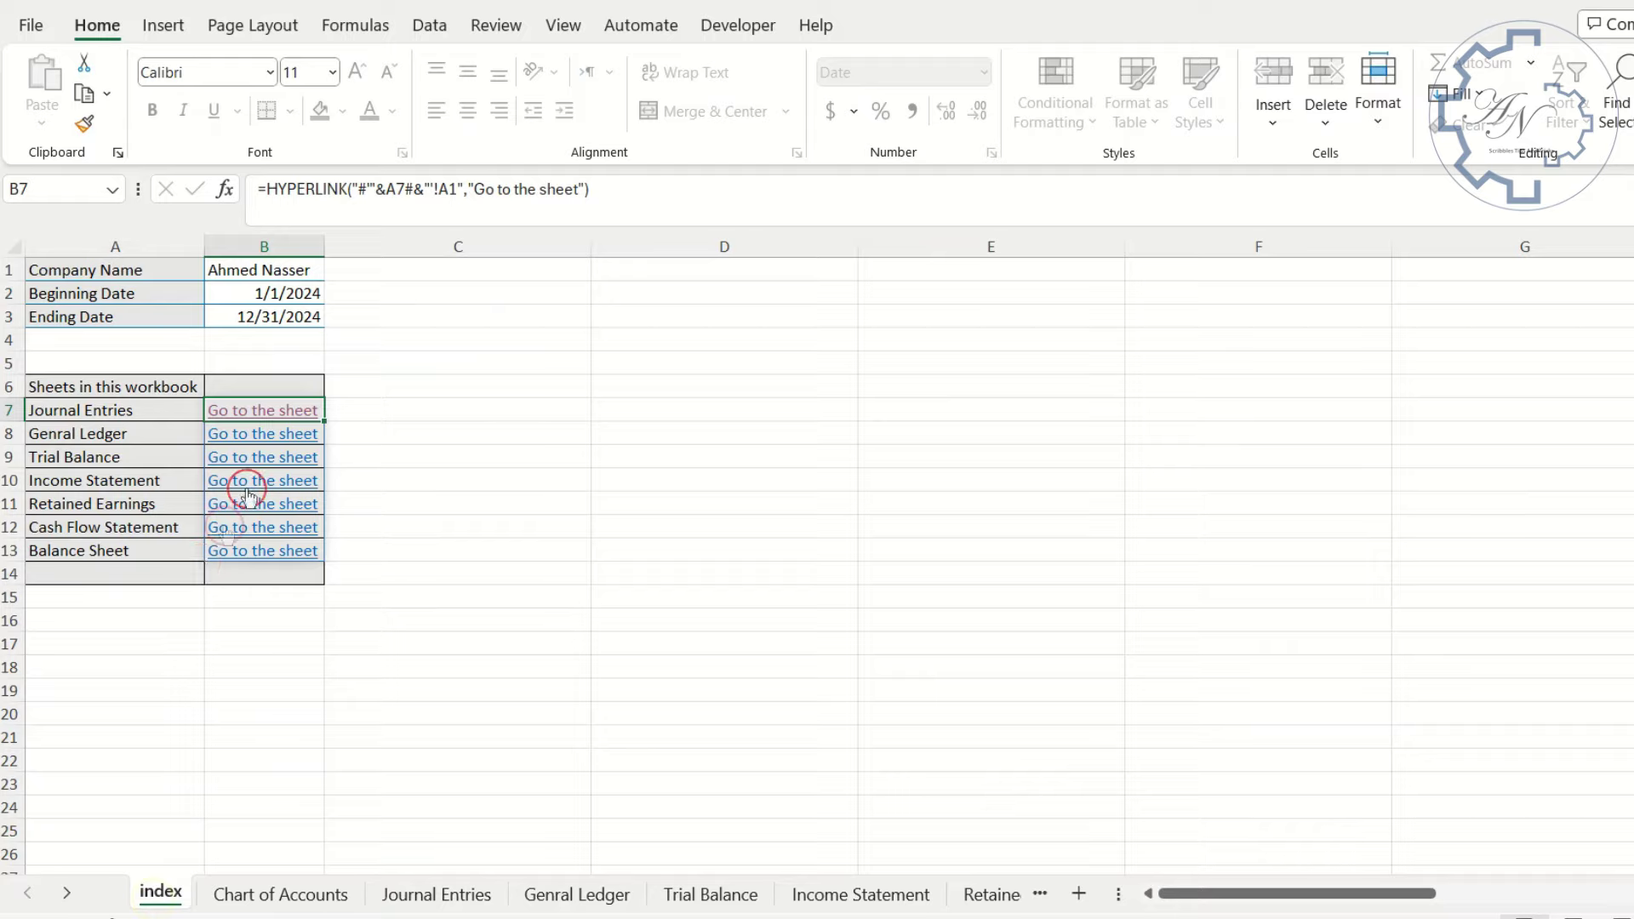
left_click(258, 459)
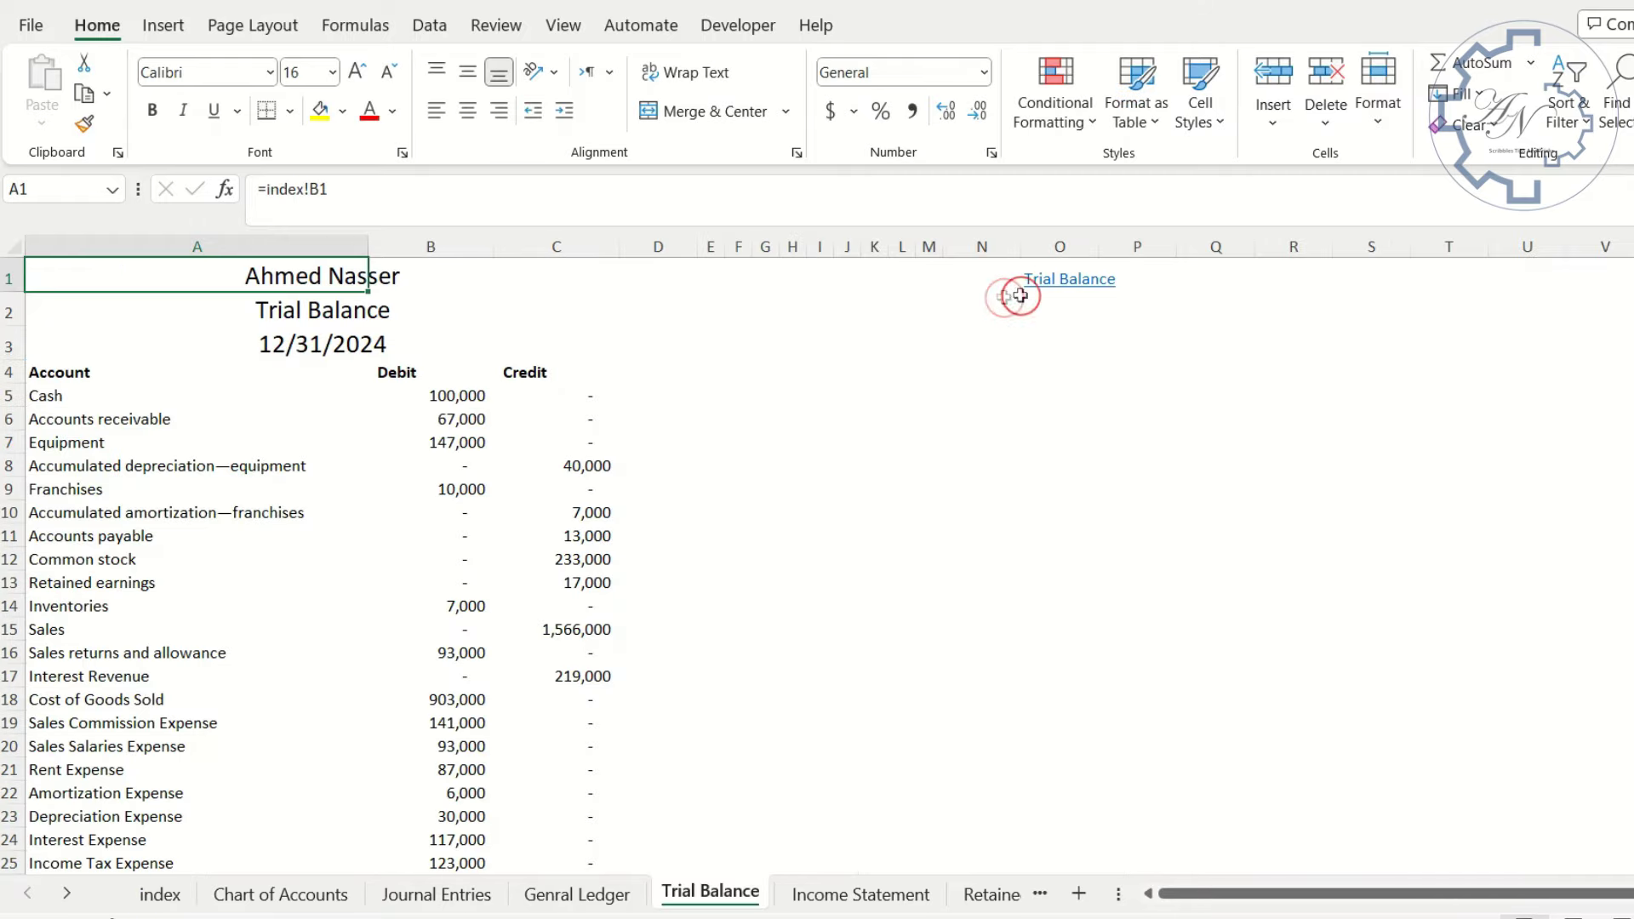
left_click(1056, 285)
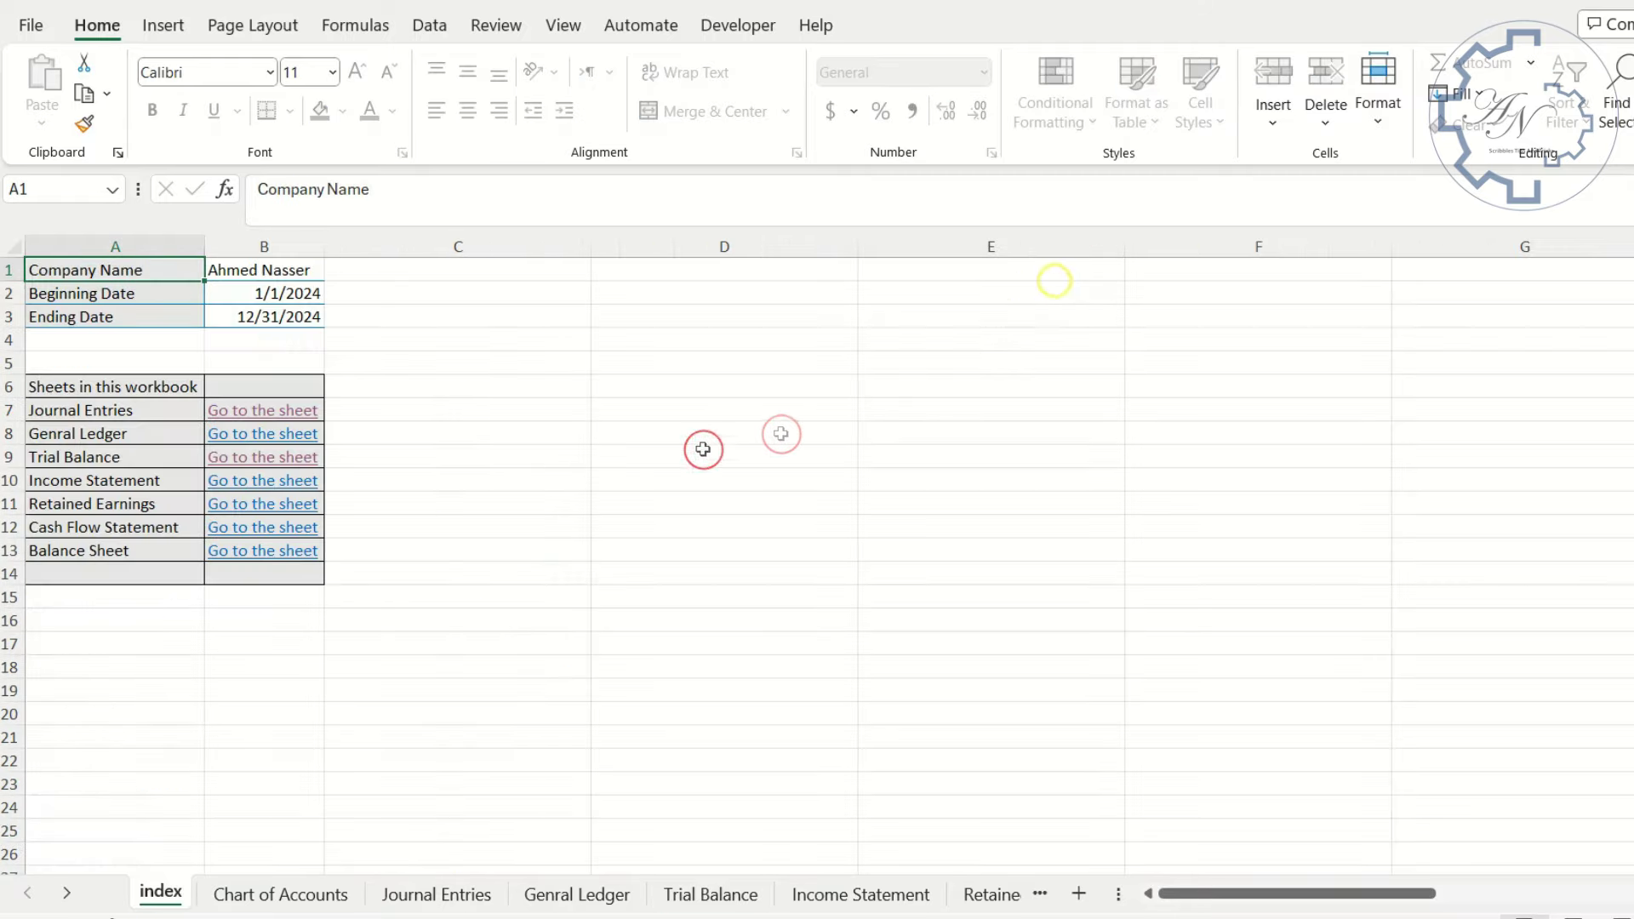
left_click(283, 532)
left_click(1537, 286)
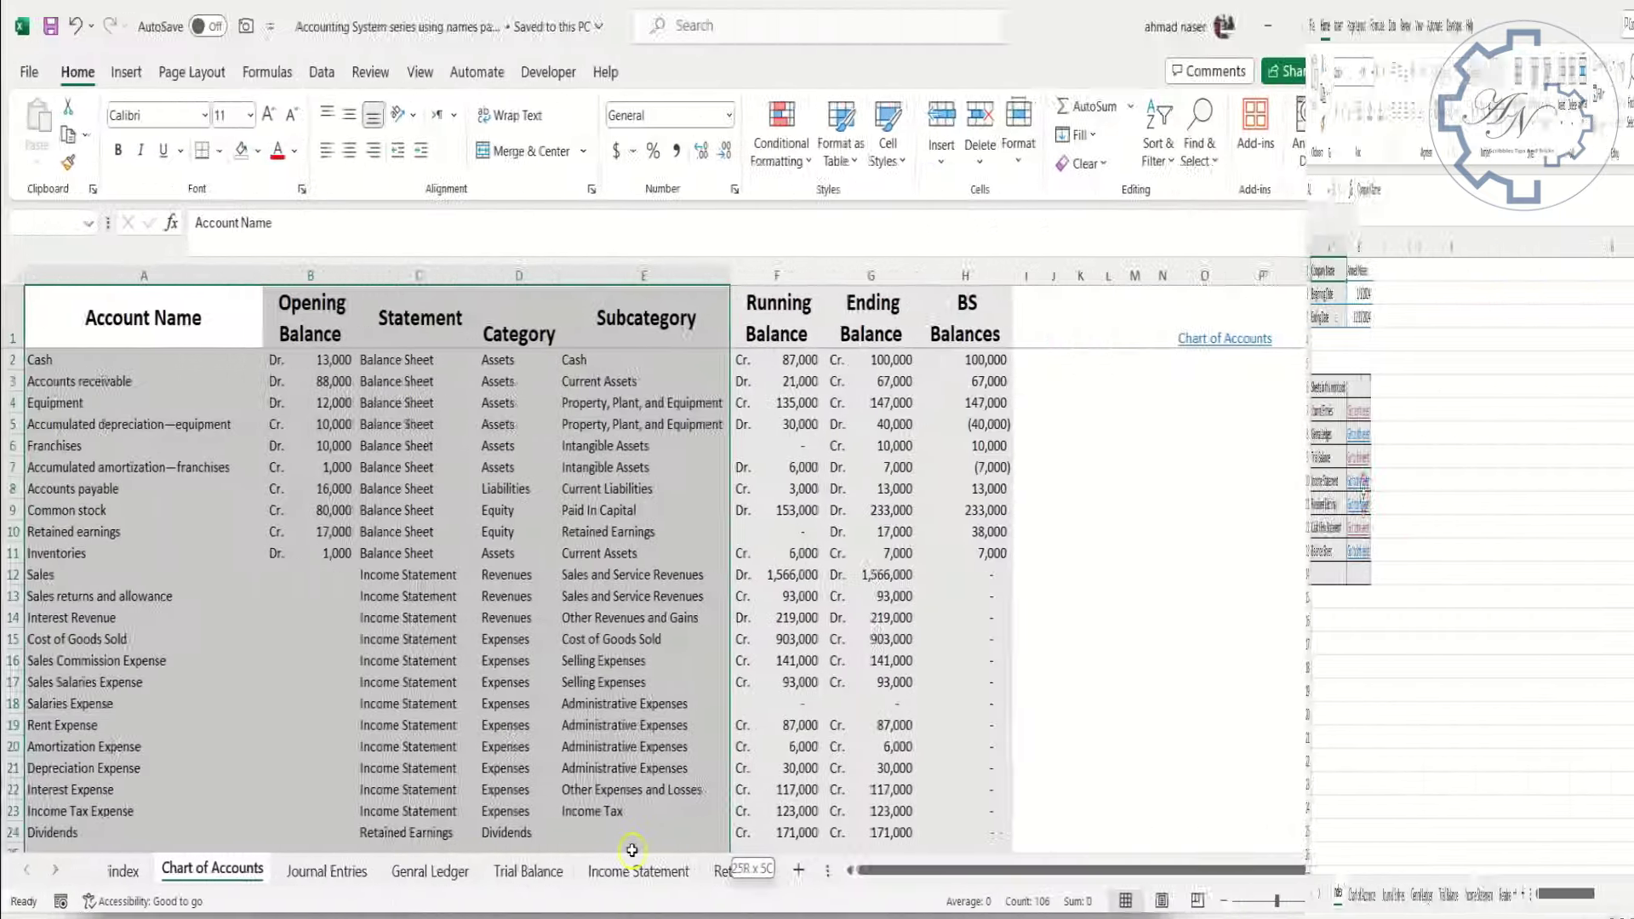
Highlight the input columns A–E, the account names in column A and an opening balance in column B
left_click_drag(632, 850, 632, 838)
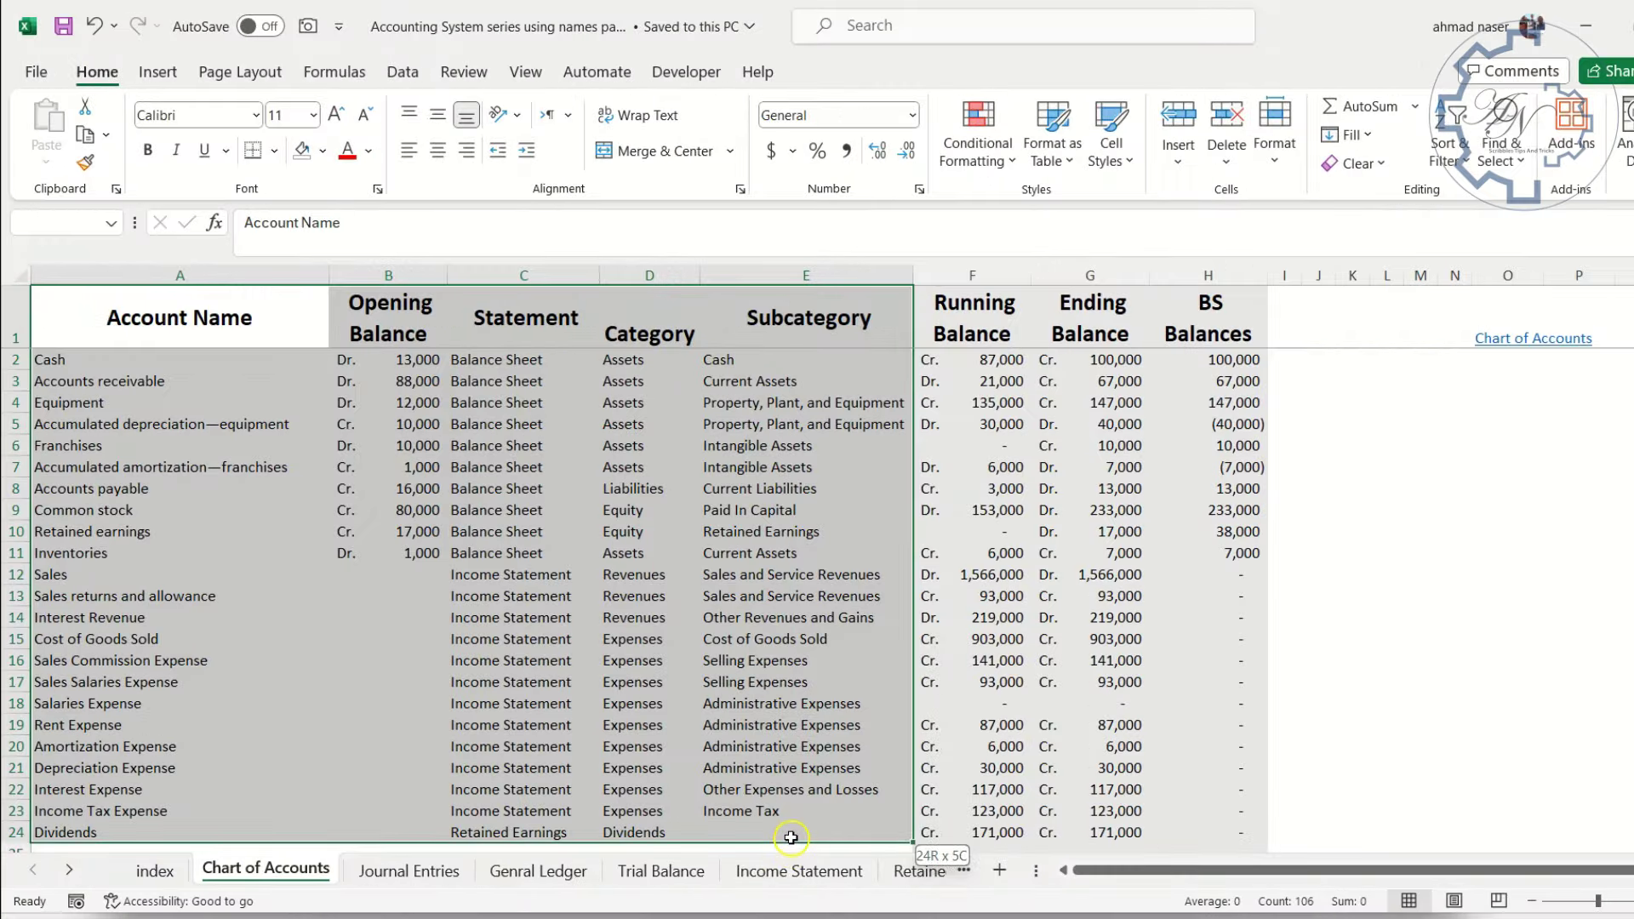
left_click(779, 703)
left_click_drag(182, 361, 153, 770)
scroll(289, 621, "up", 1)
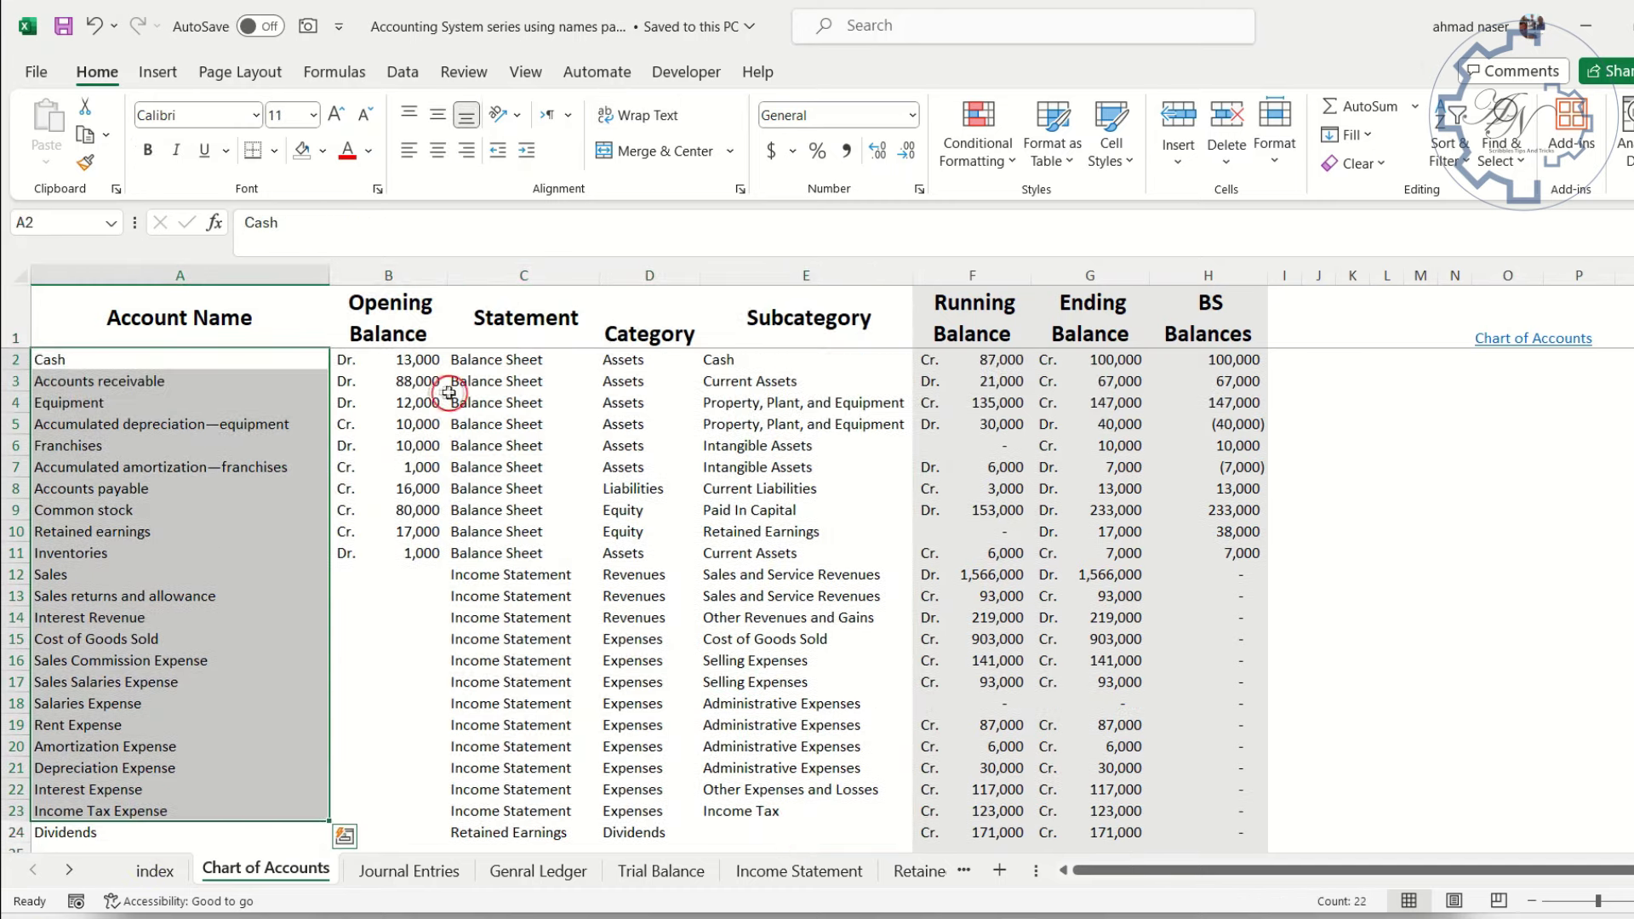
left_click(384, 421)
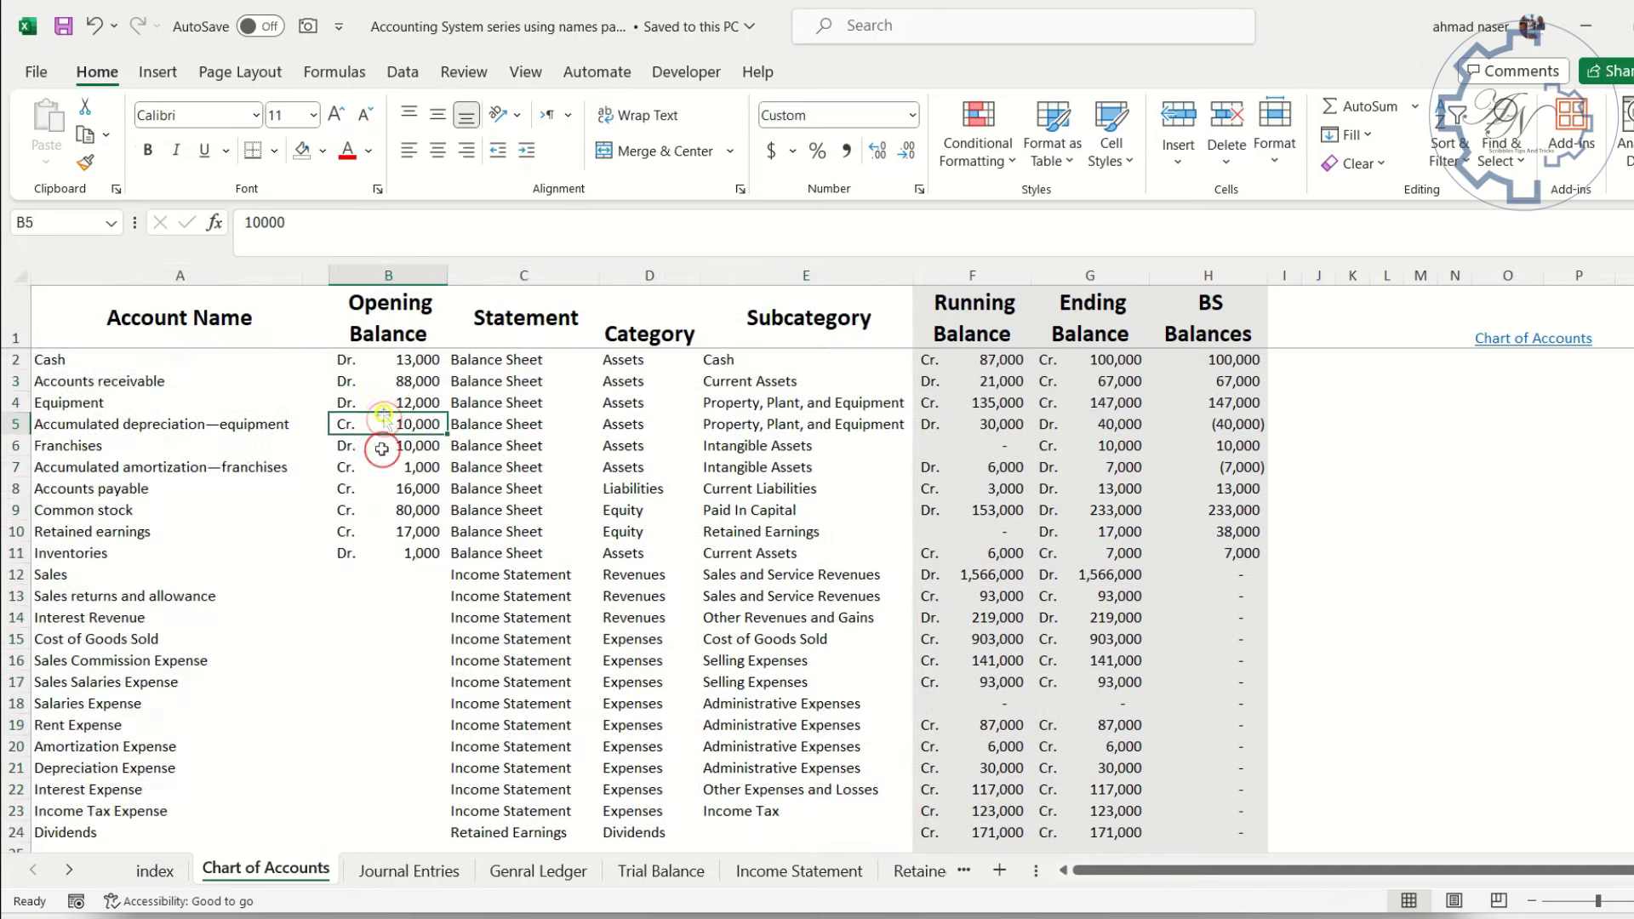
Go through the Statement, Category, Subcategory and balance headers, then select calculated columns F:H
left_click(506, 324)
left_click(658, 326)
key("Right")
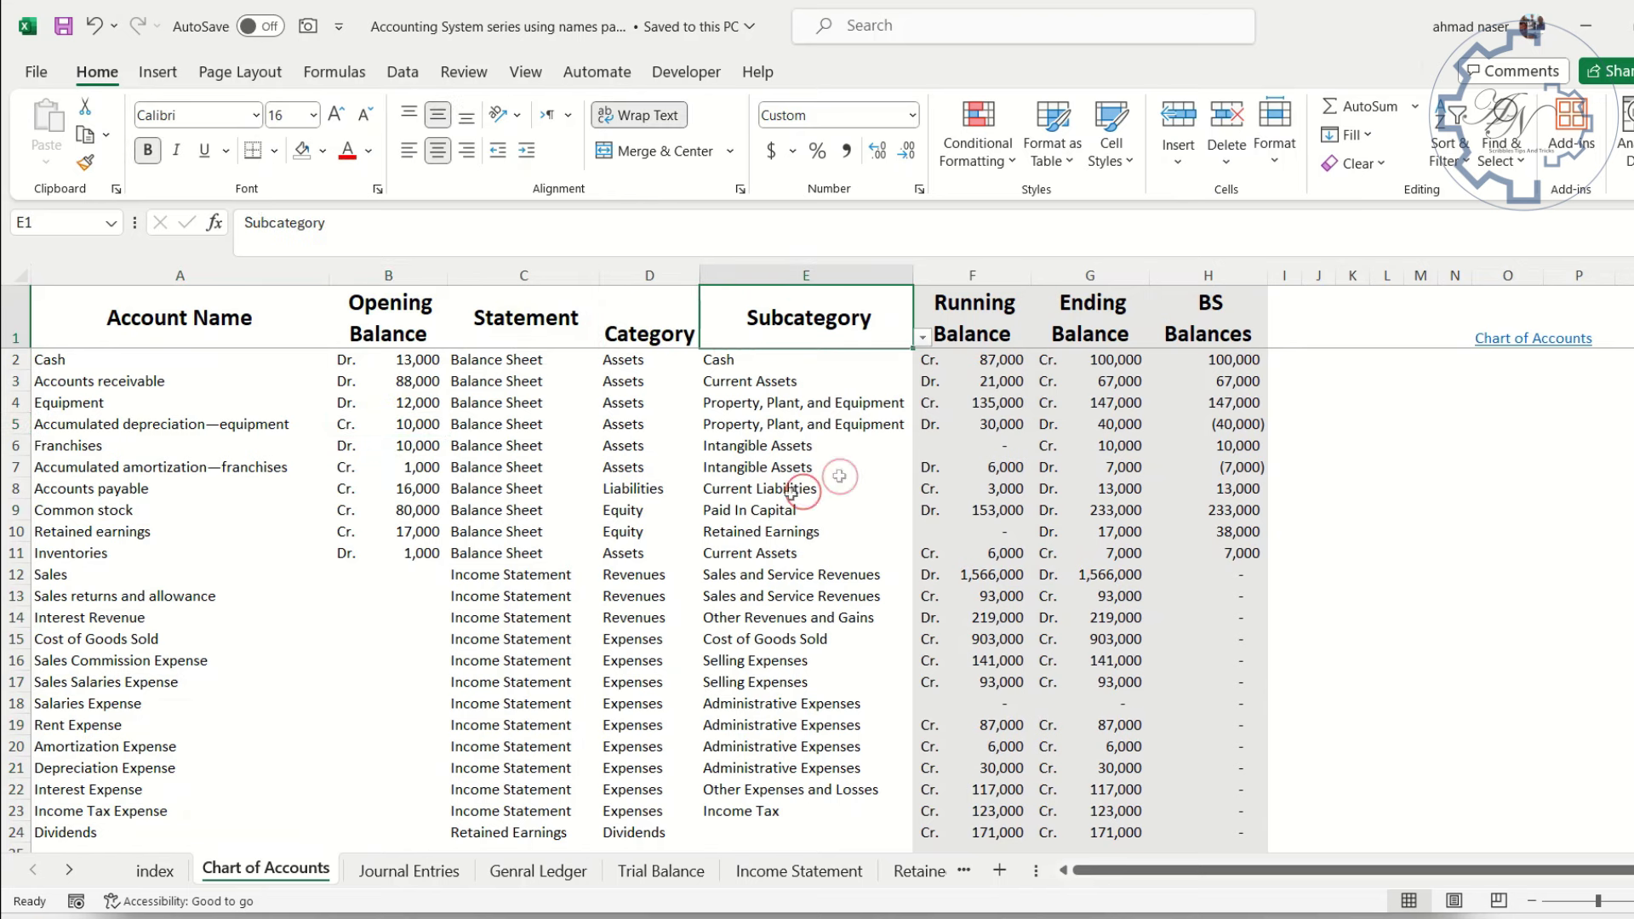
left_click(964, 327)
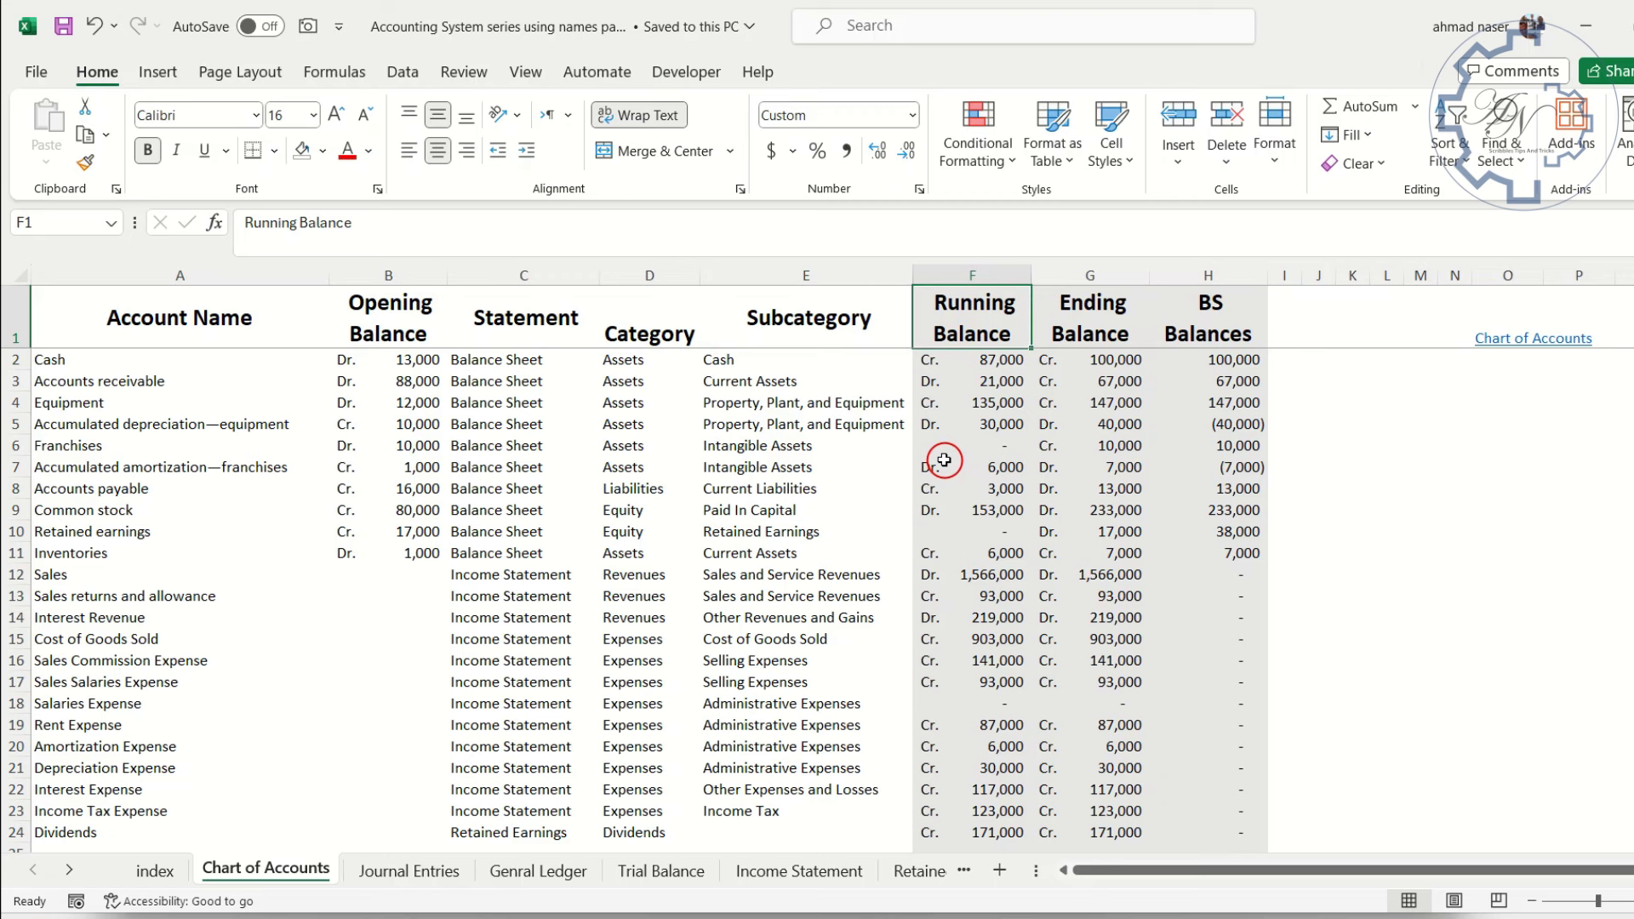
left_click(1089, 321)
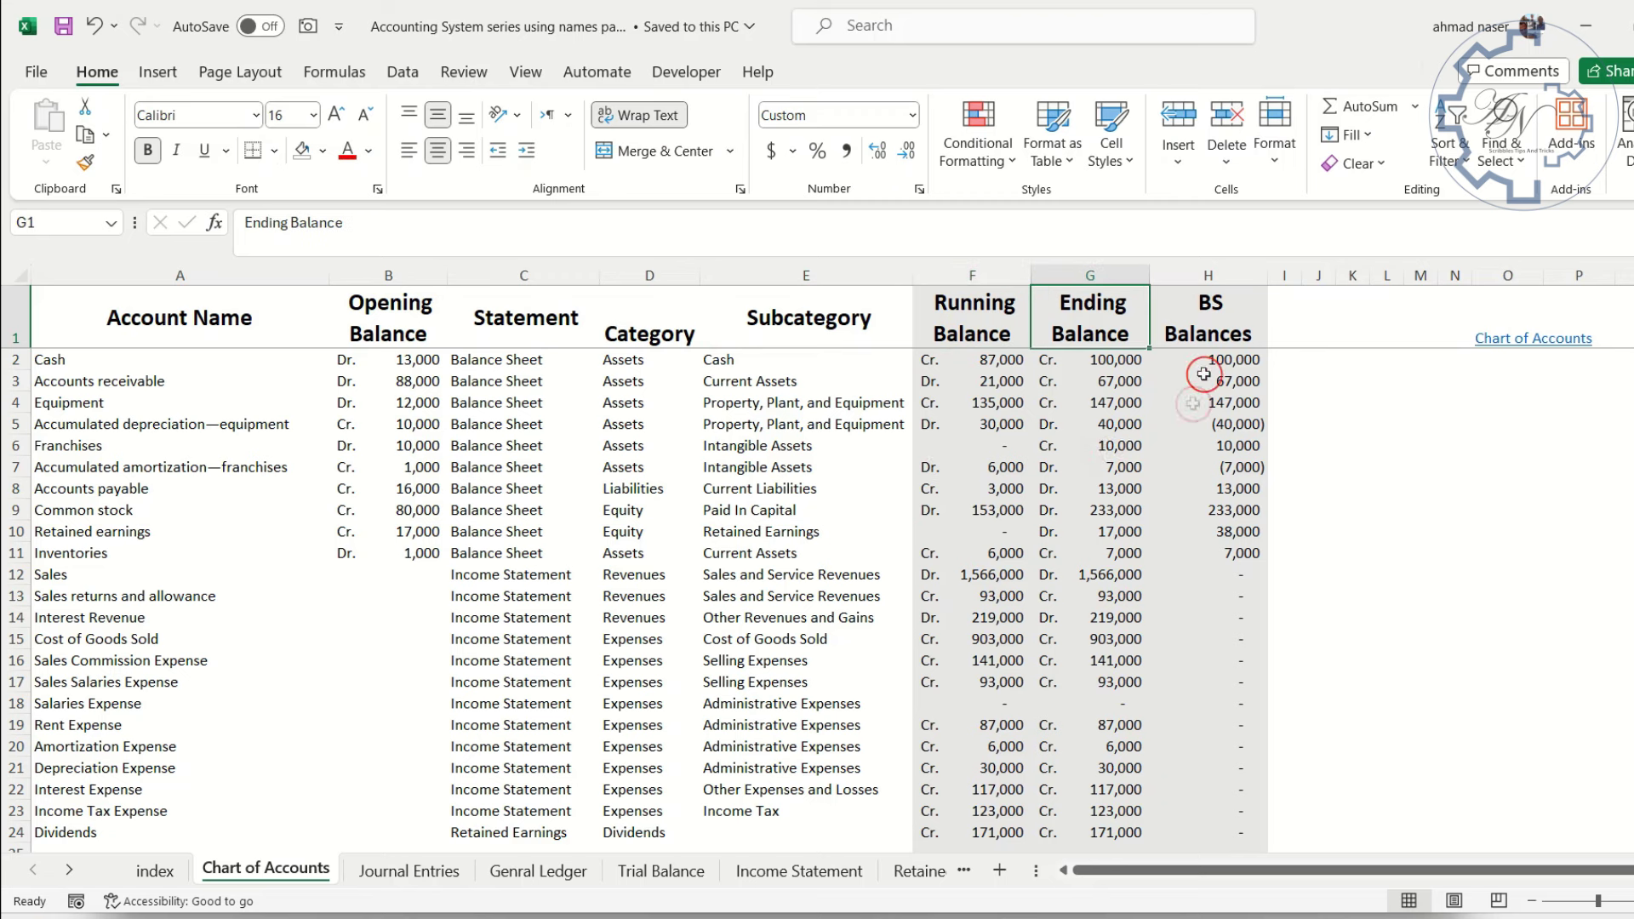
left_click(1208, 305)
left_click(976, 271)
left_click_drag(976, 270, 1214, 281)
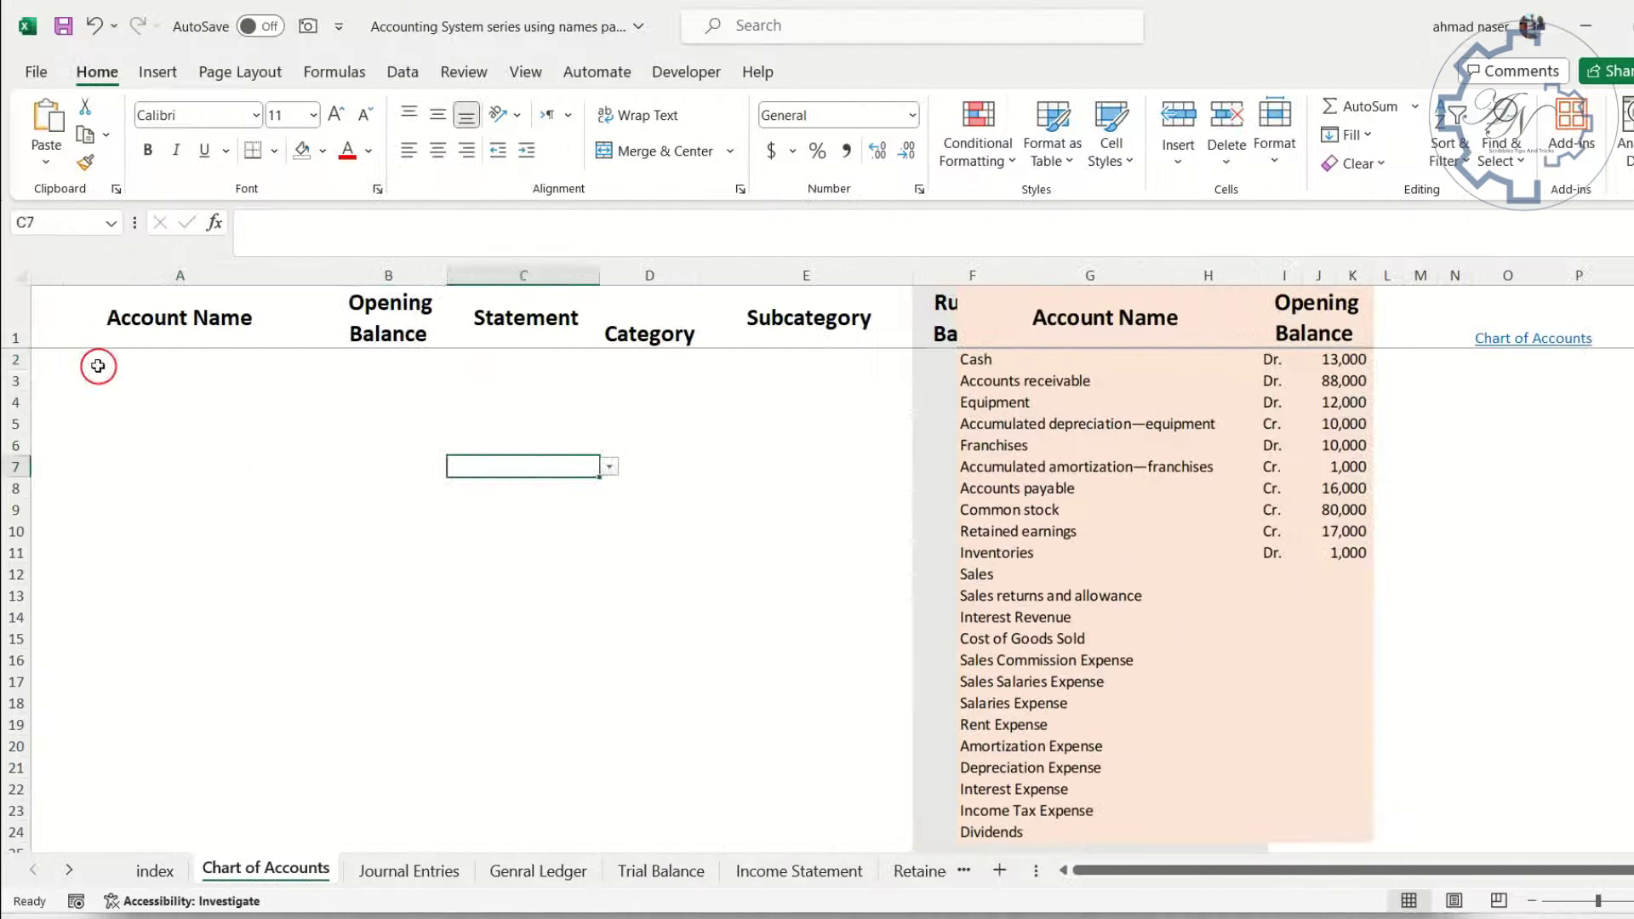
Enter the Cash account in A2 with an opening balance of -13000 (Dr. 13,000)
left_click(105, 360)
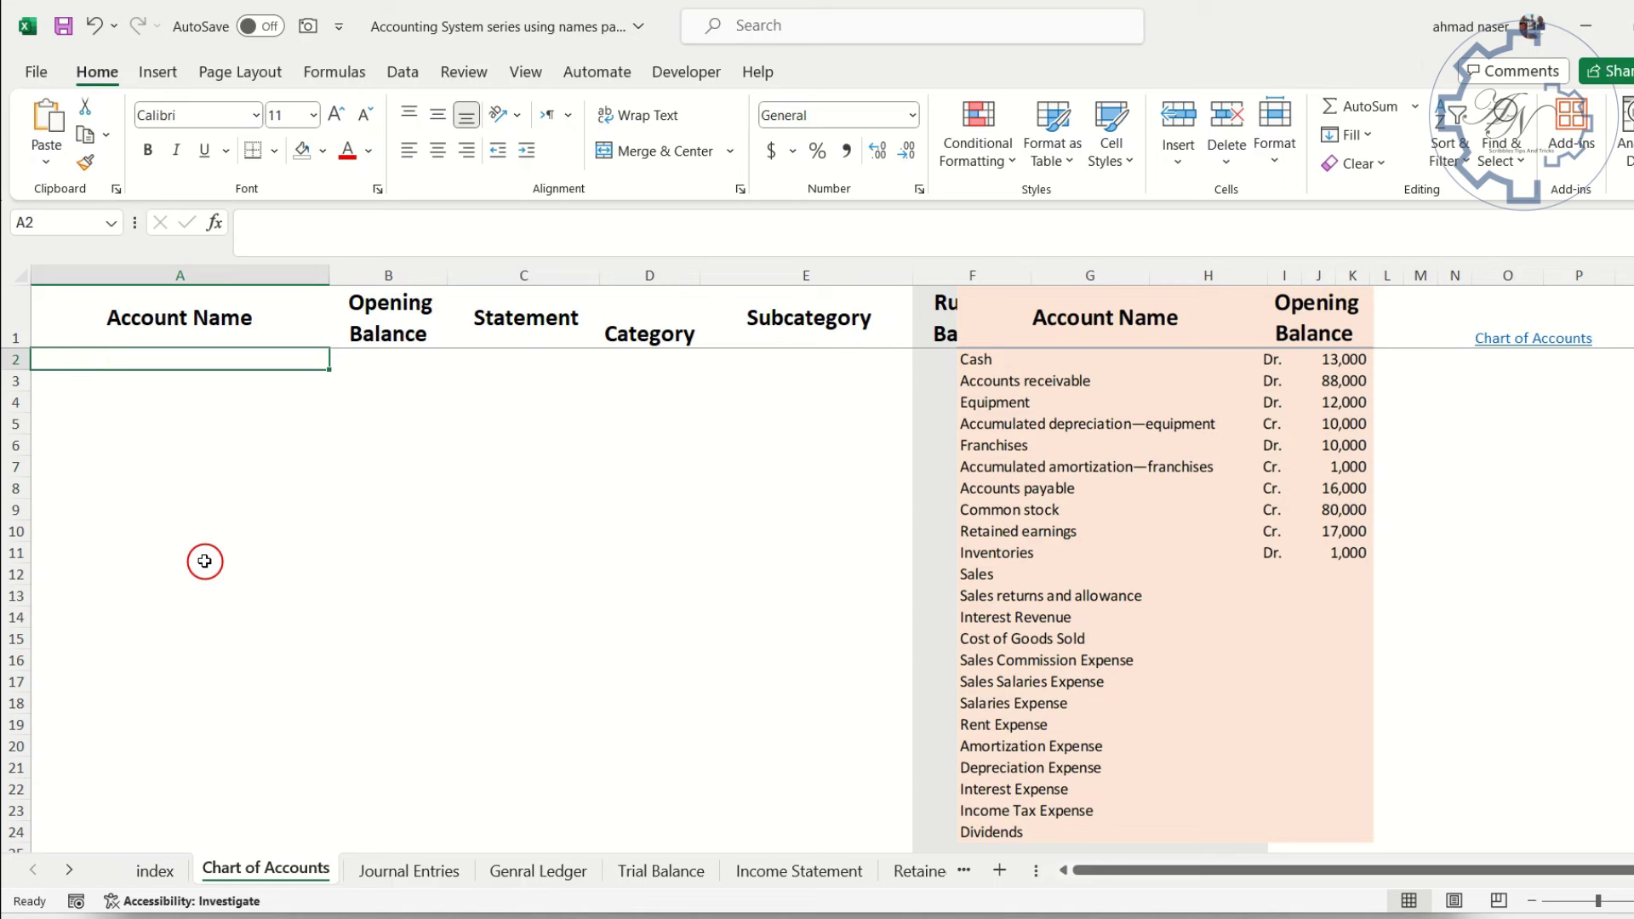
type("Cash")
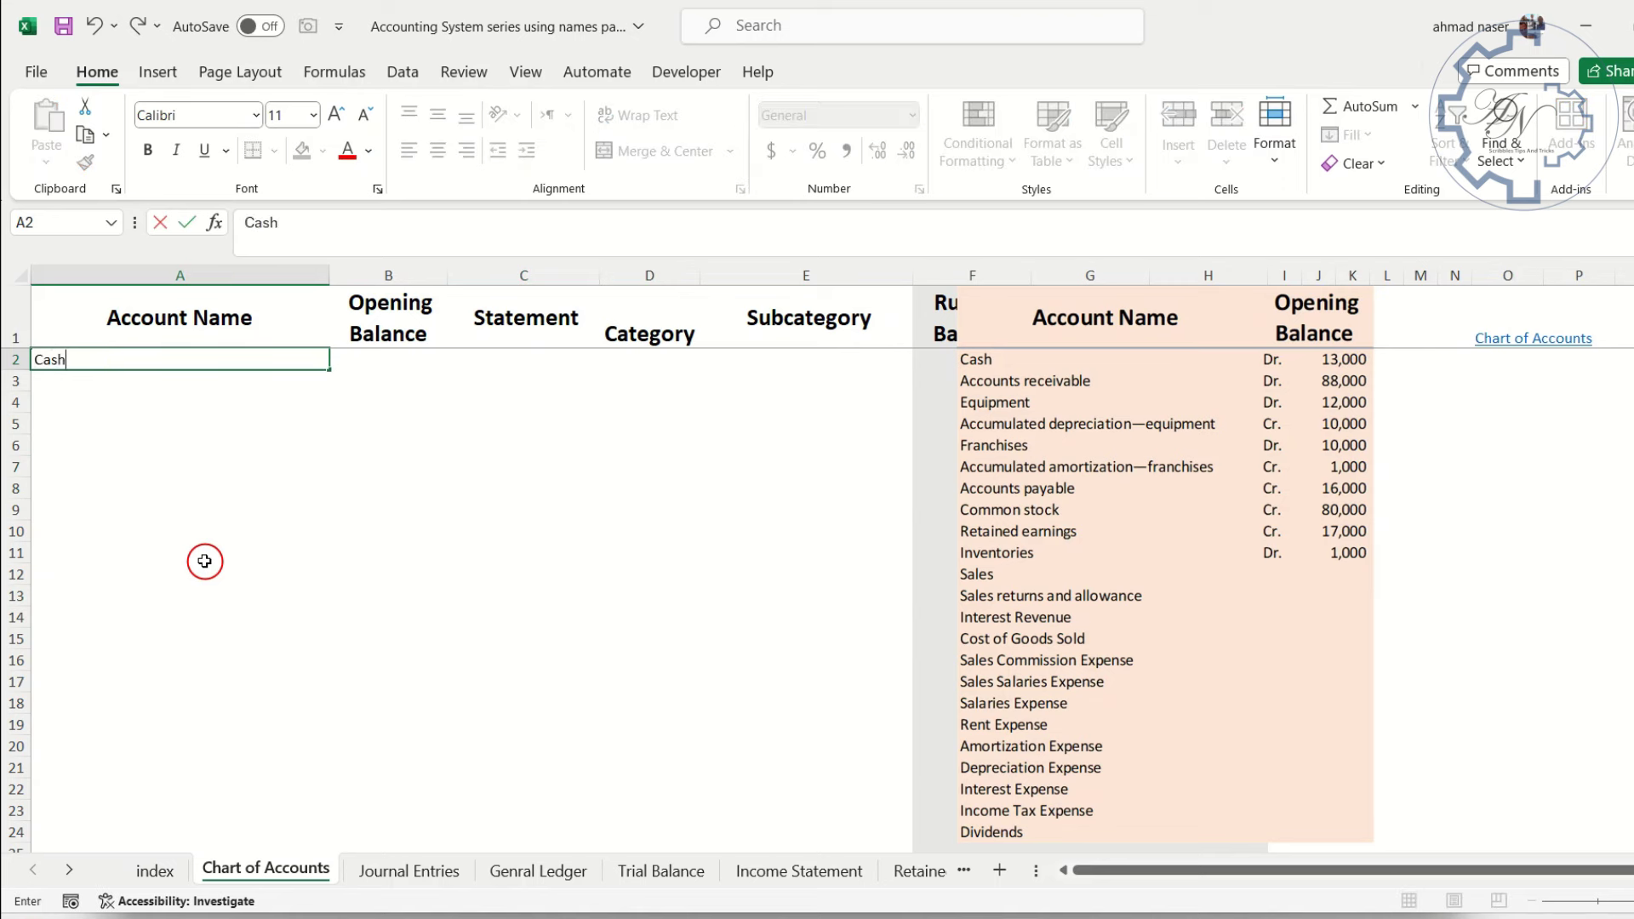
key("Tab")
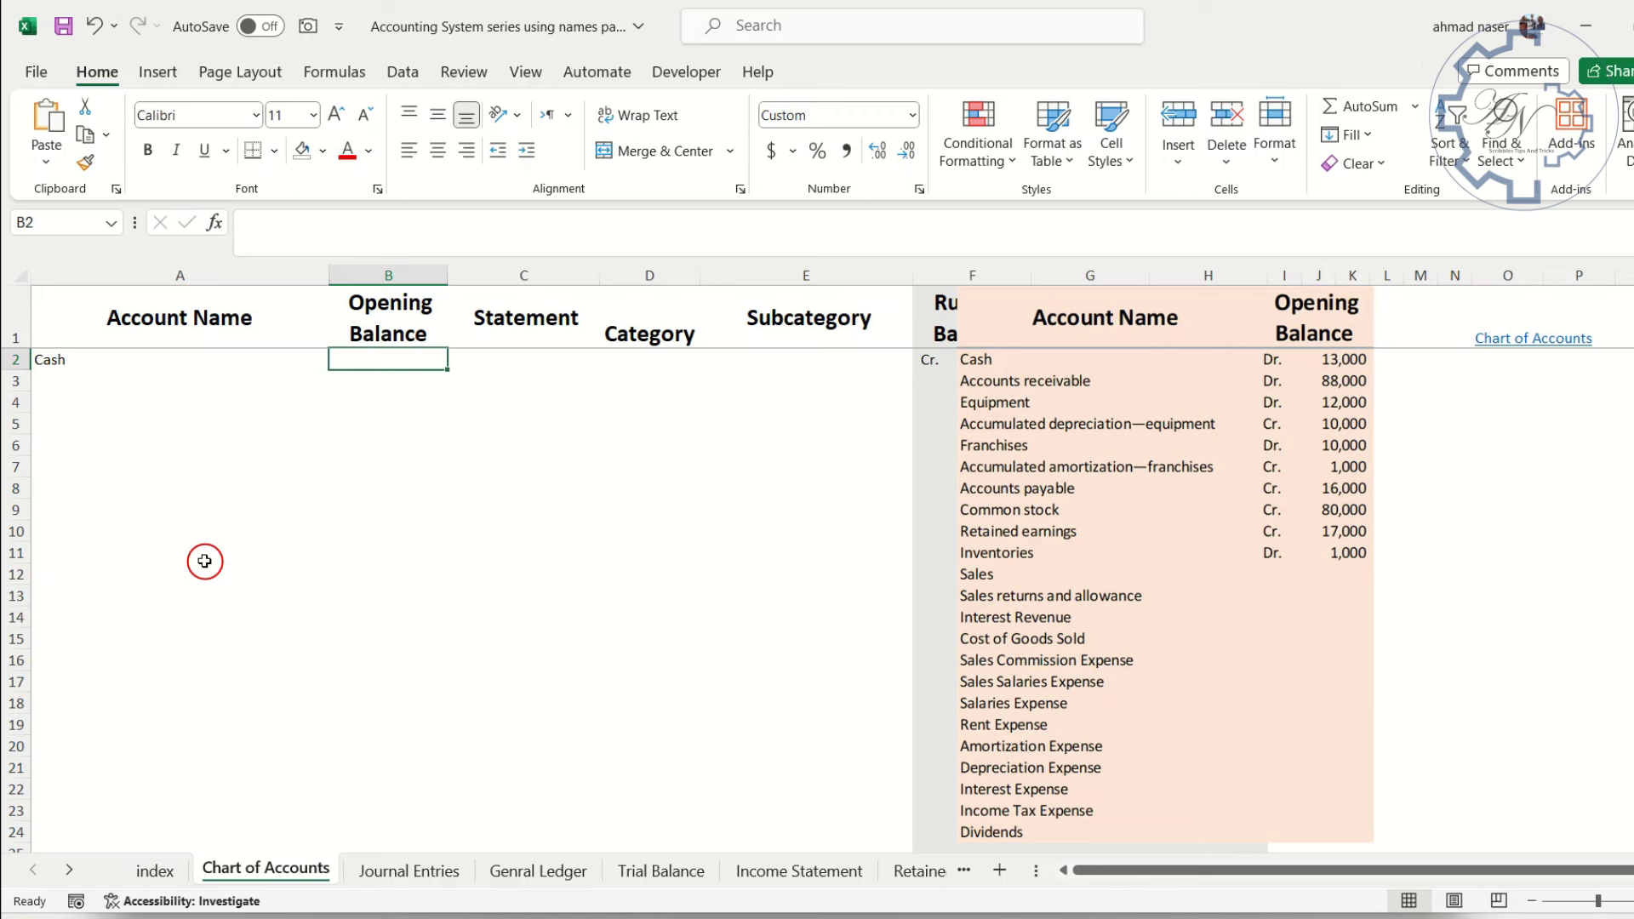
type("-1")
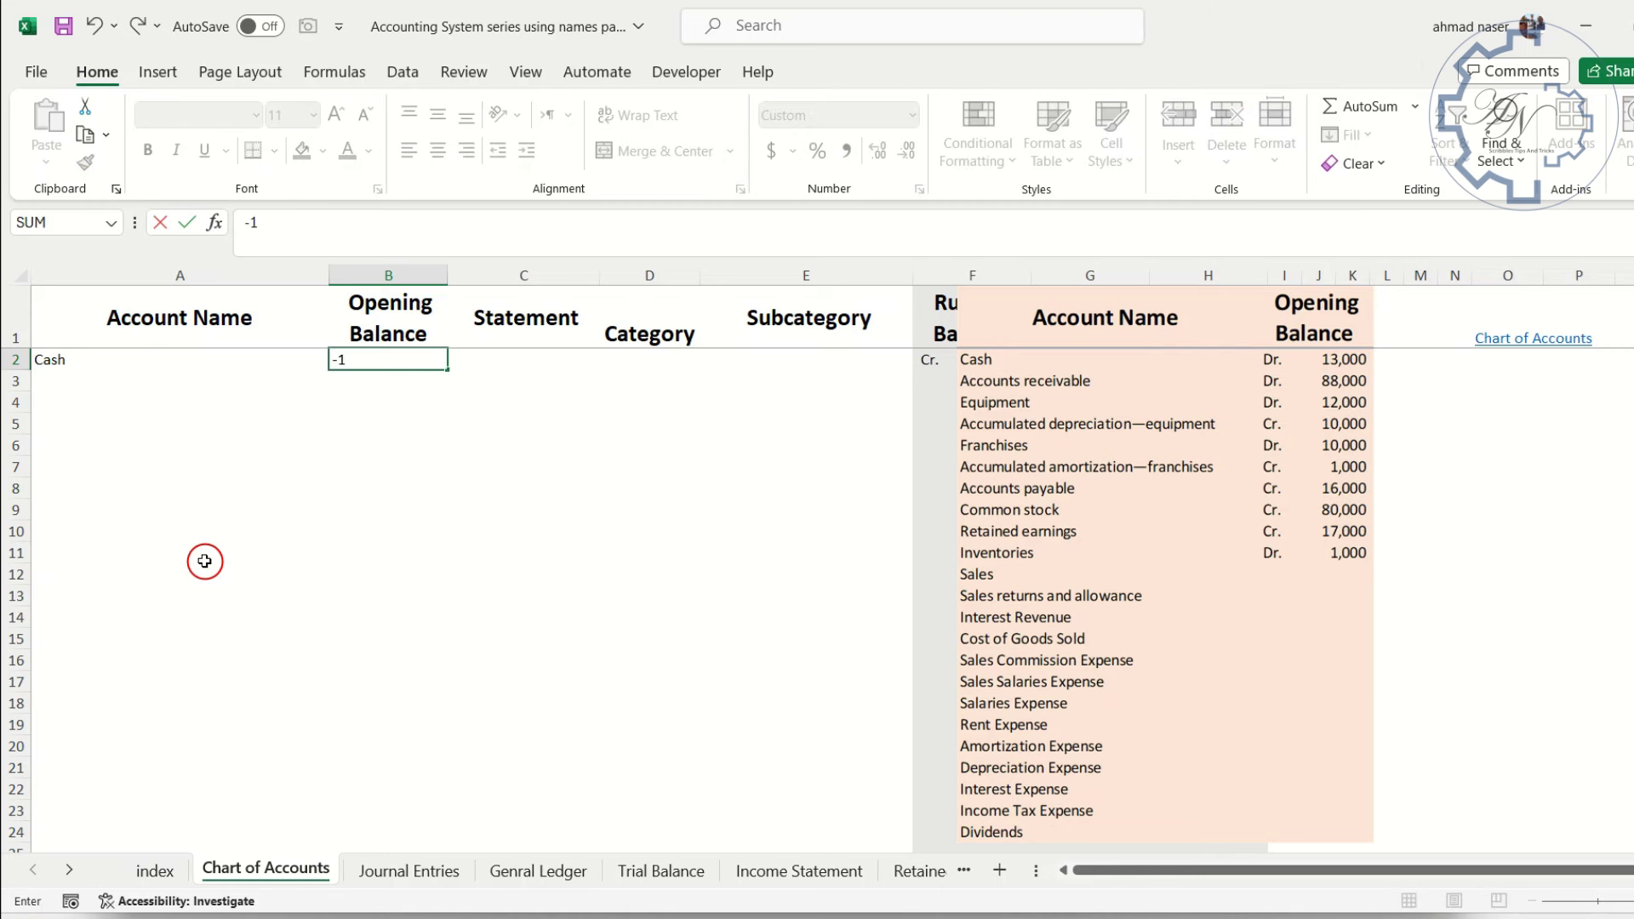
type("3000")
key("Return")
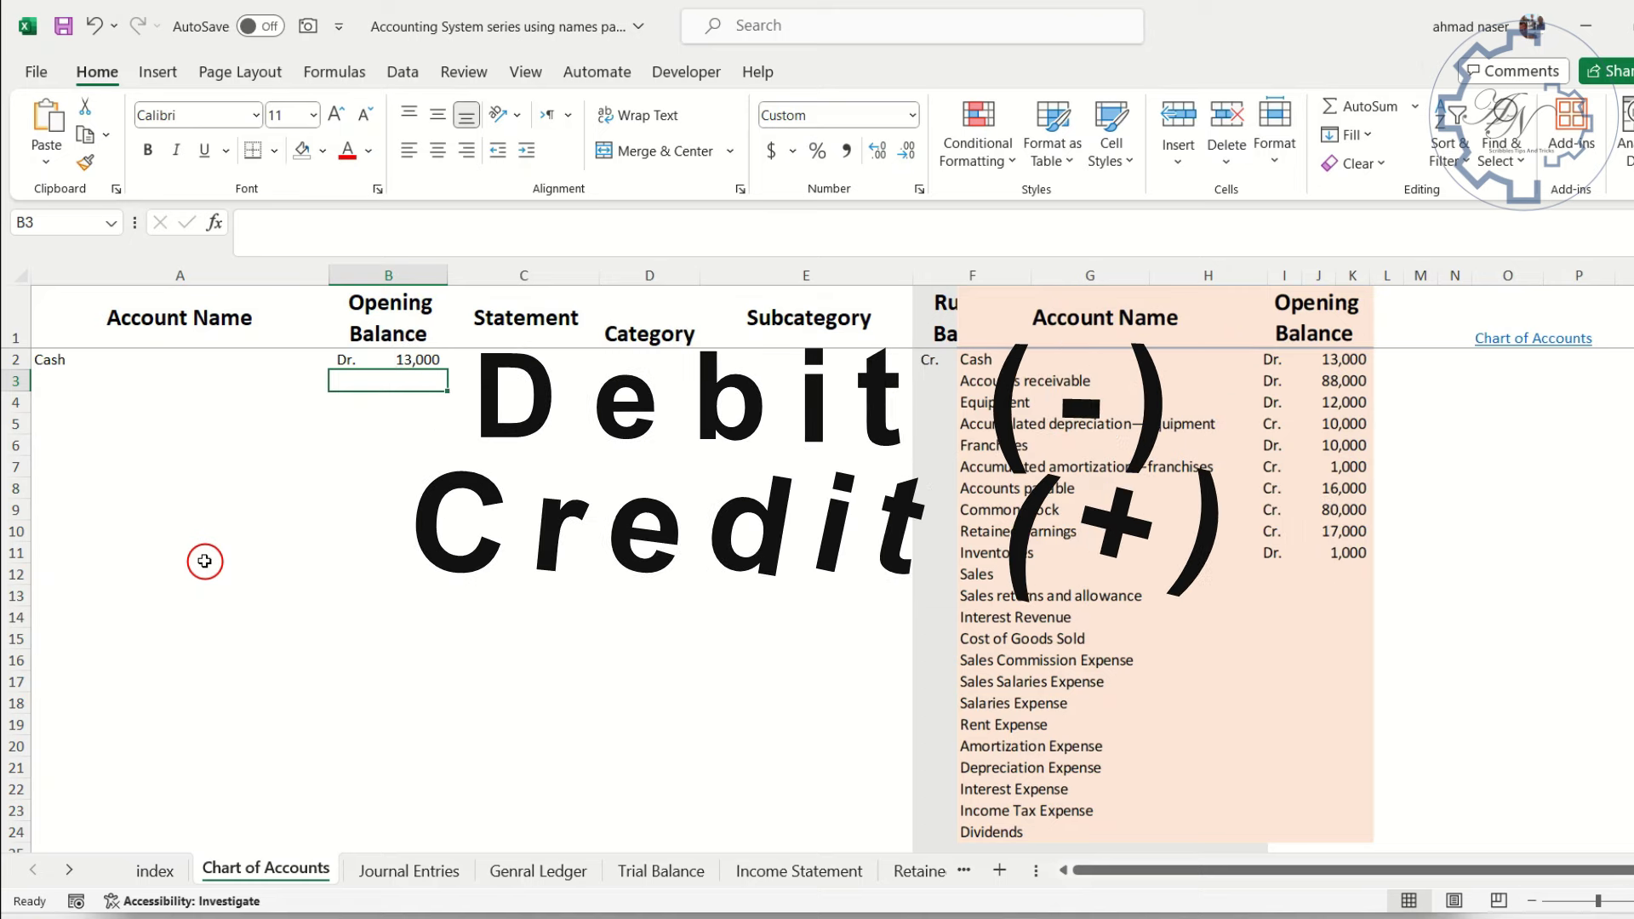
Classify Cash as Balance Sheet, Assets, with subcategory Cash
key("Up")
key("Right")
type("Balance Sheet")
key("Tab")
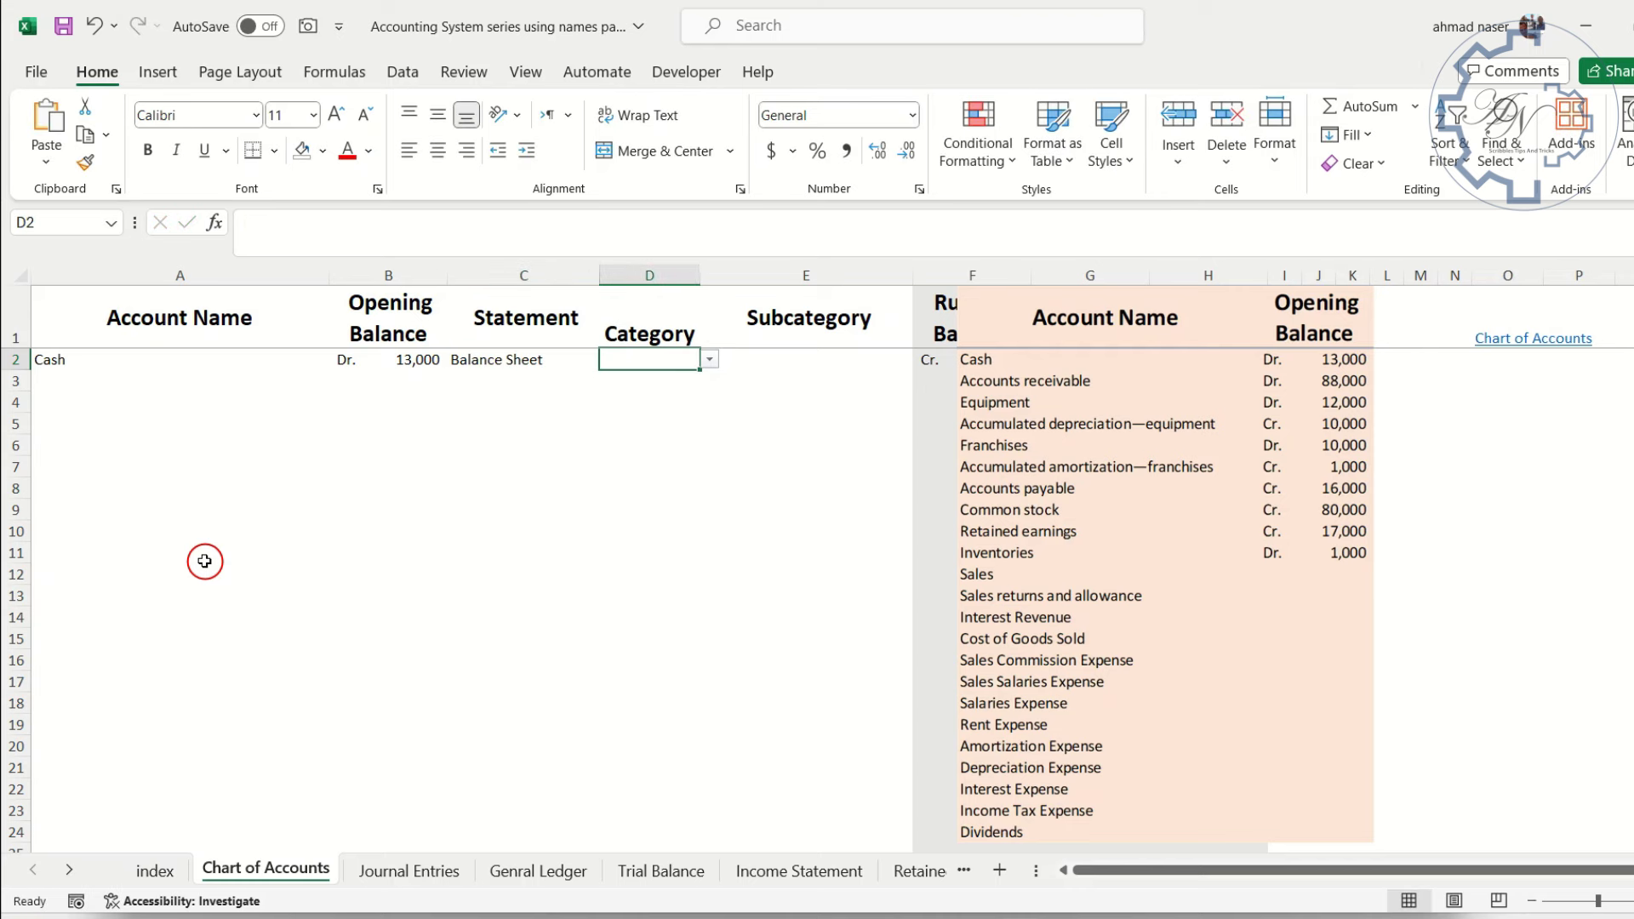
type("Assets")
key("Tab")
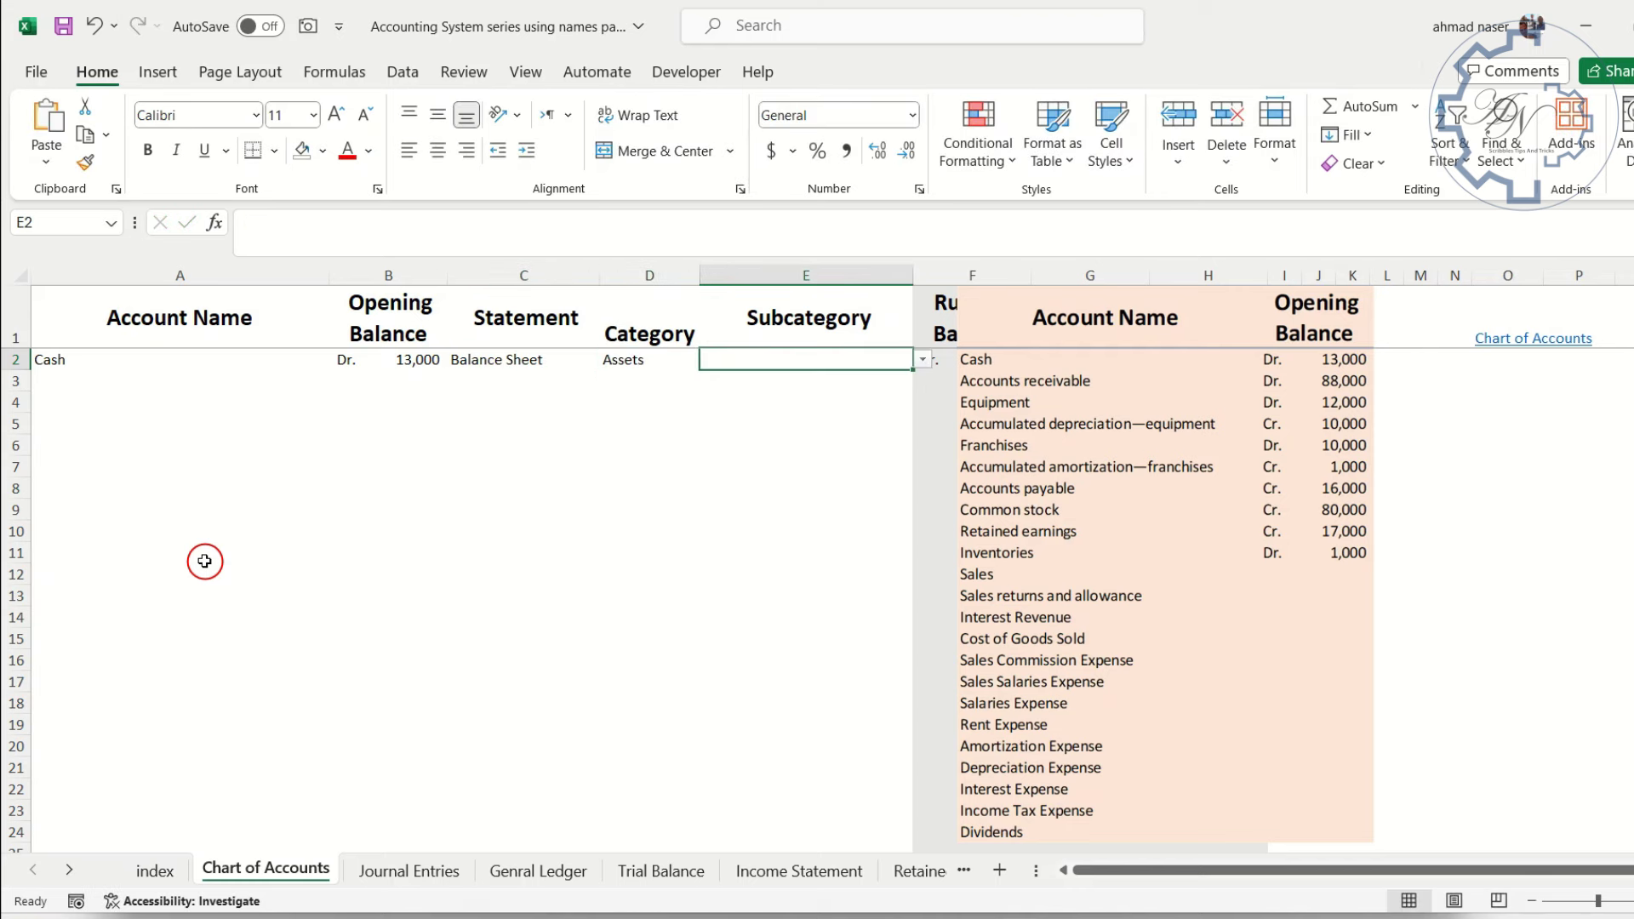
type("ca")
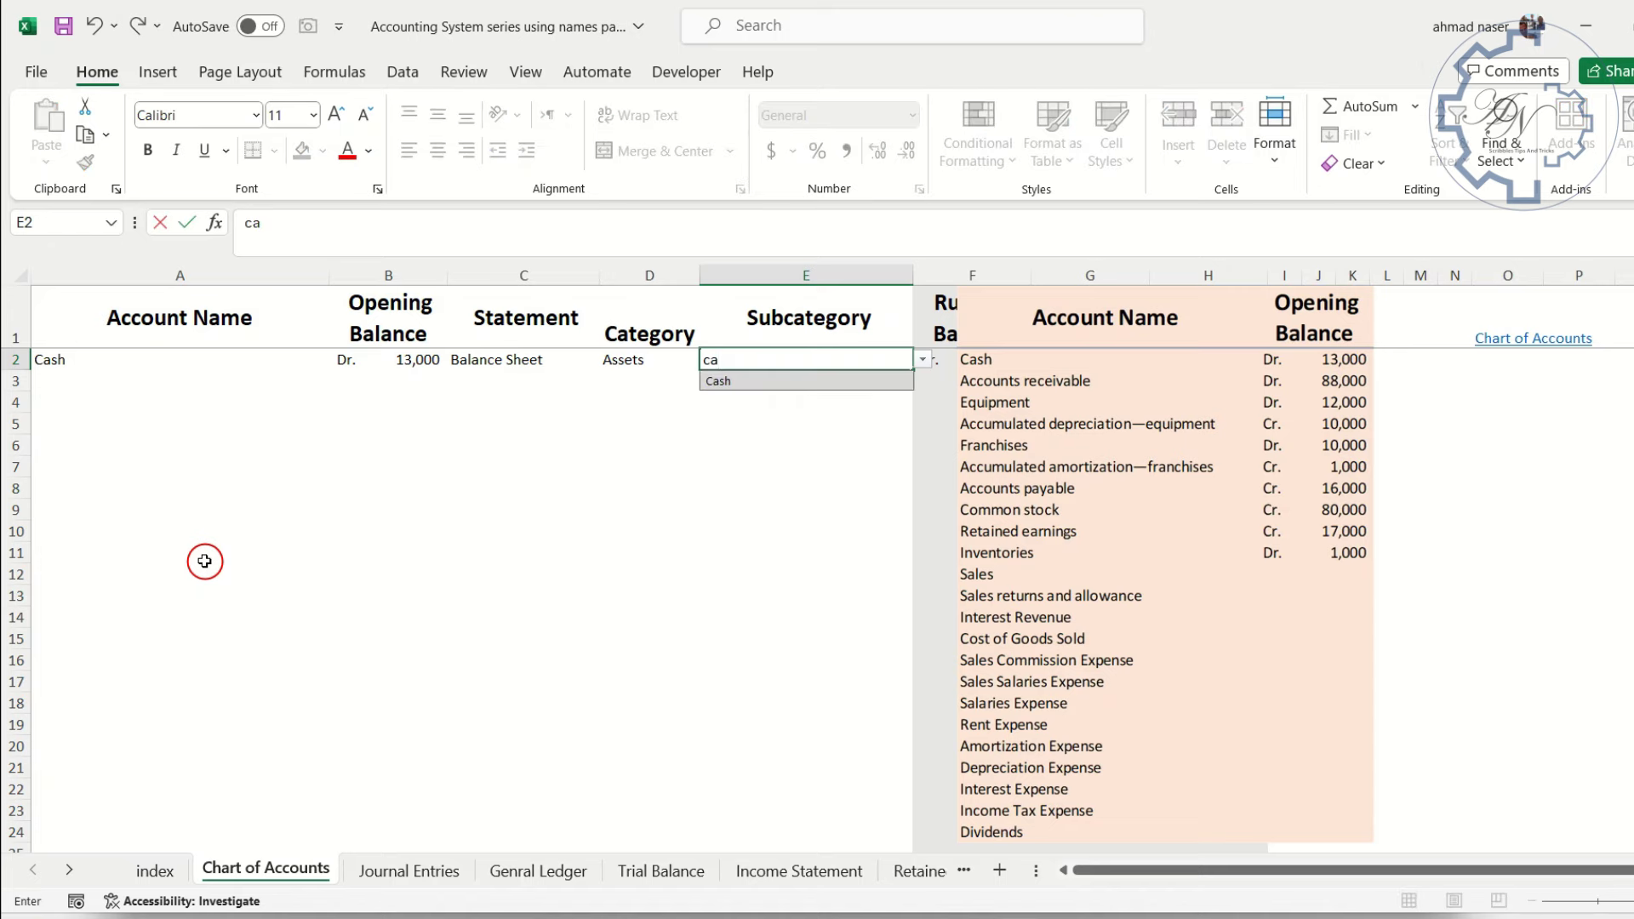
key("Tab")
Review the Dividends account's Retained Earnings statement and its category
key("Left")
key("Left")
key("Left")
key("Left")
key("Left")
key("Down")
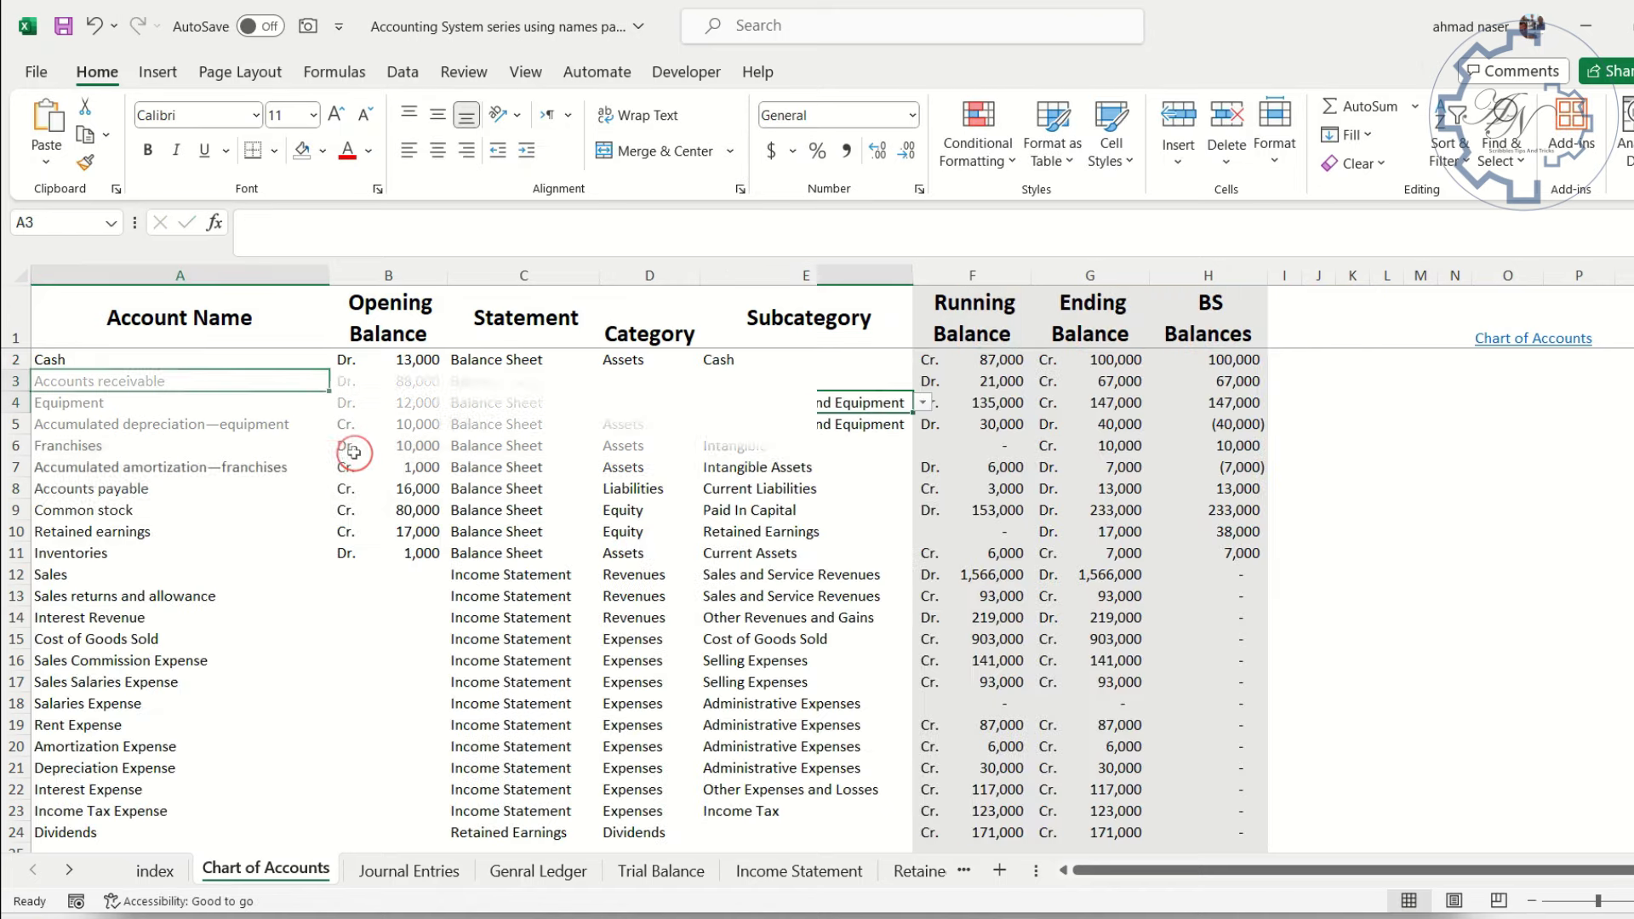
key("Down")
key("Right")
key("Right")
key("Right")
key("Right")
scroll(227, 463, "down", 3)
scroll(215, 461, "up", 1)
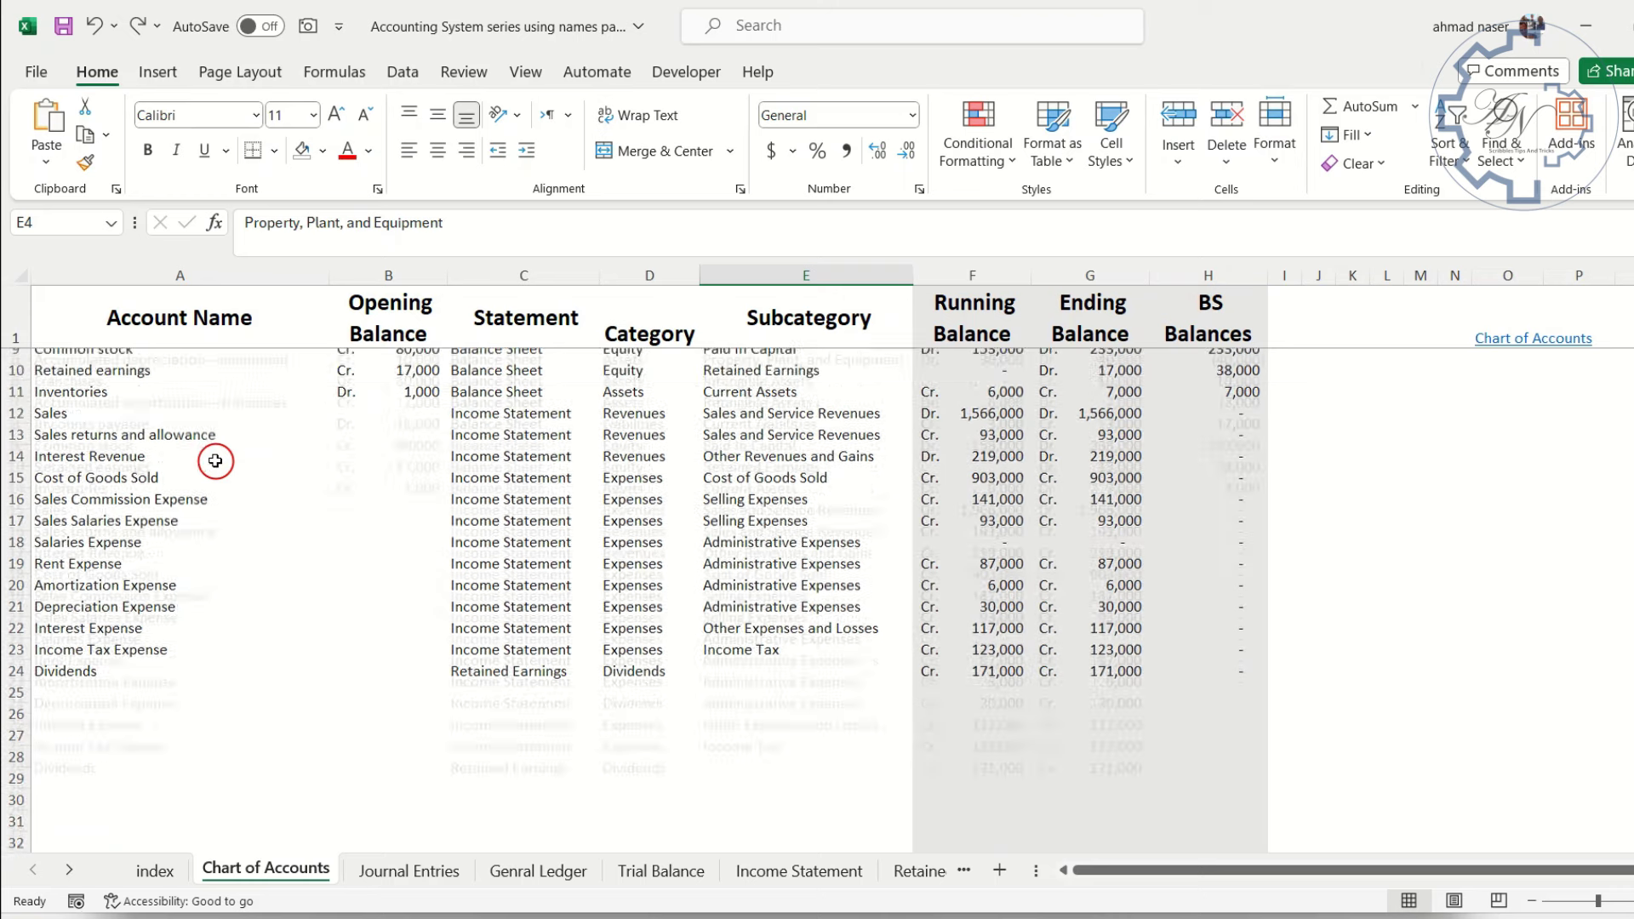
left_click(102, 768)
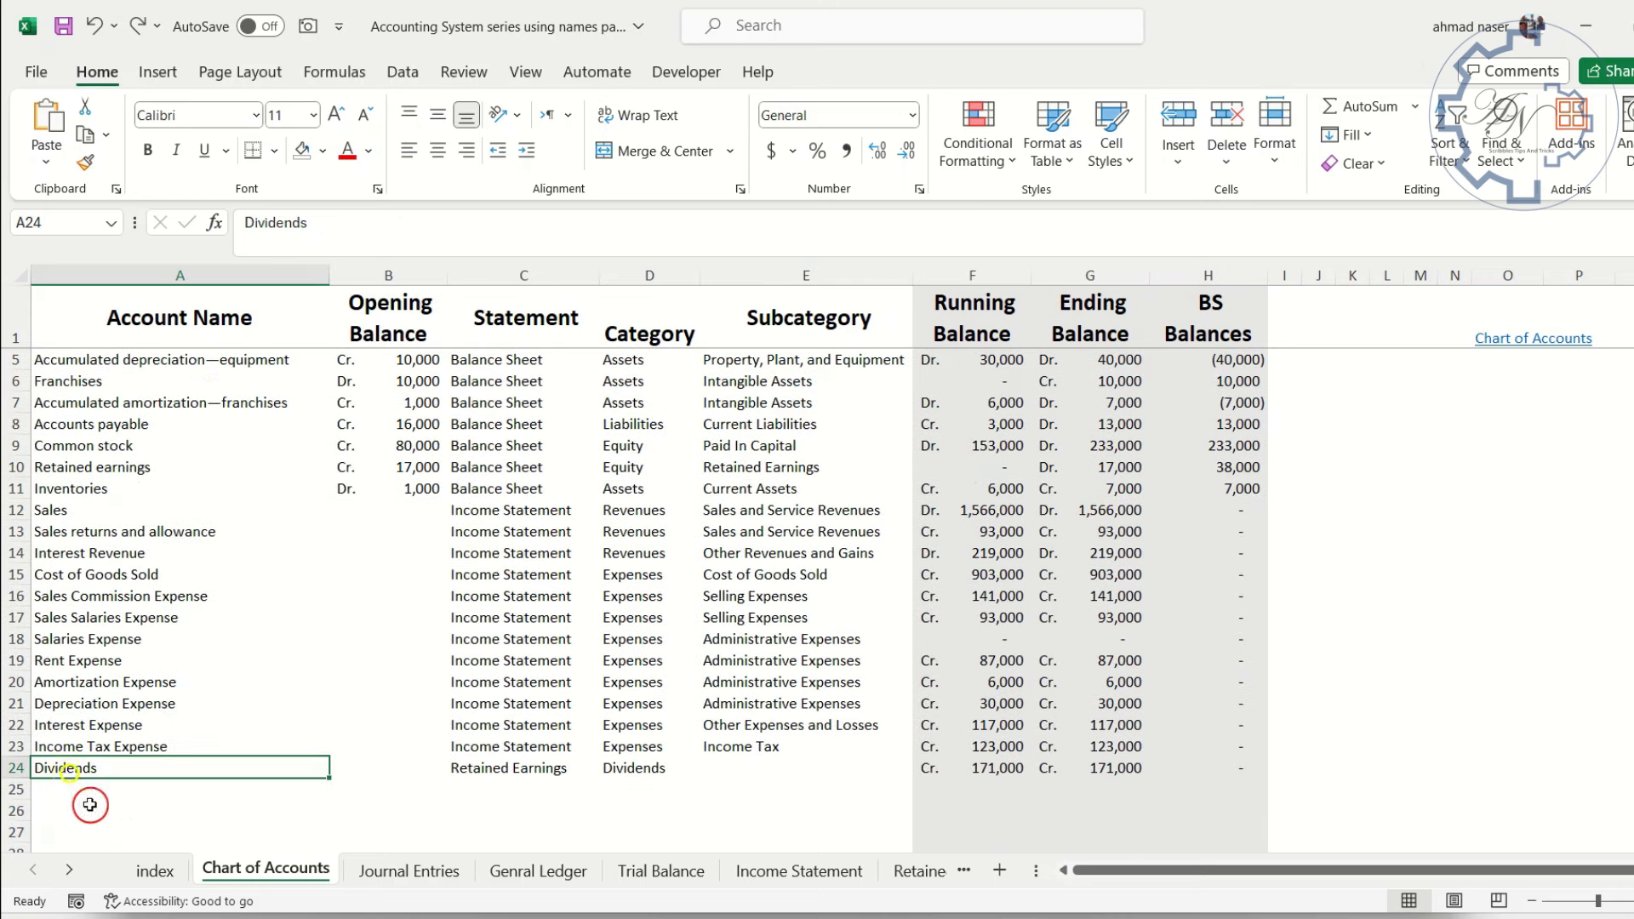
left_click(533, 768)
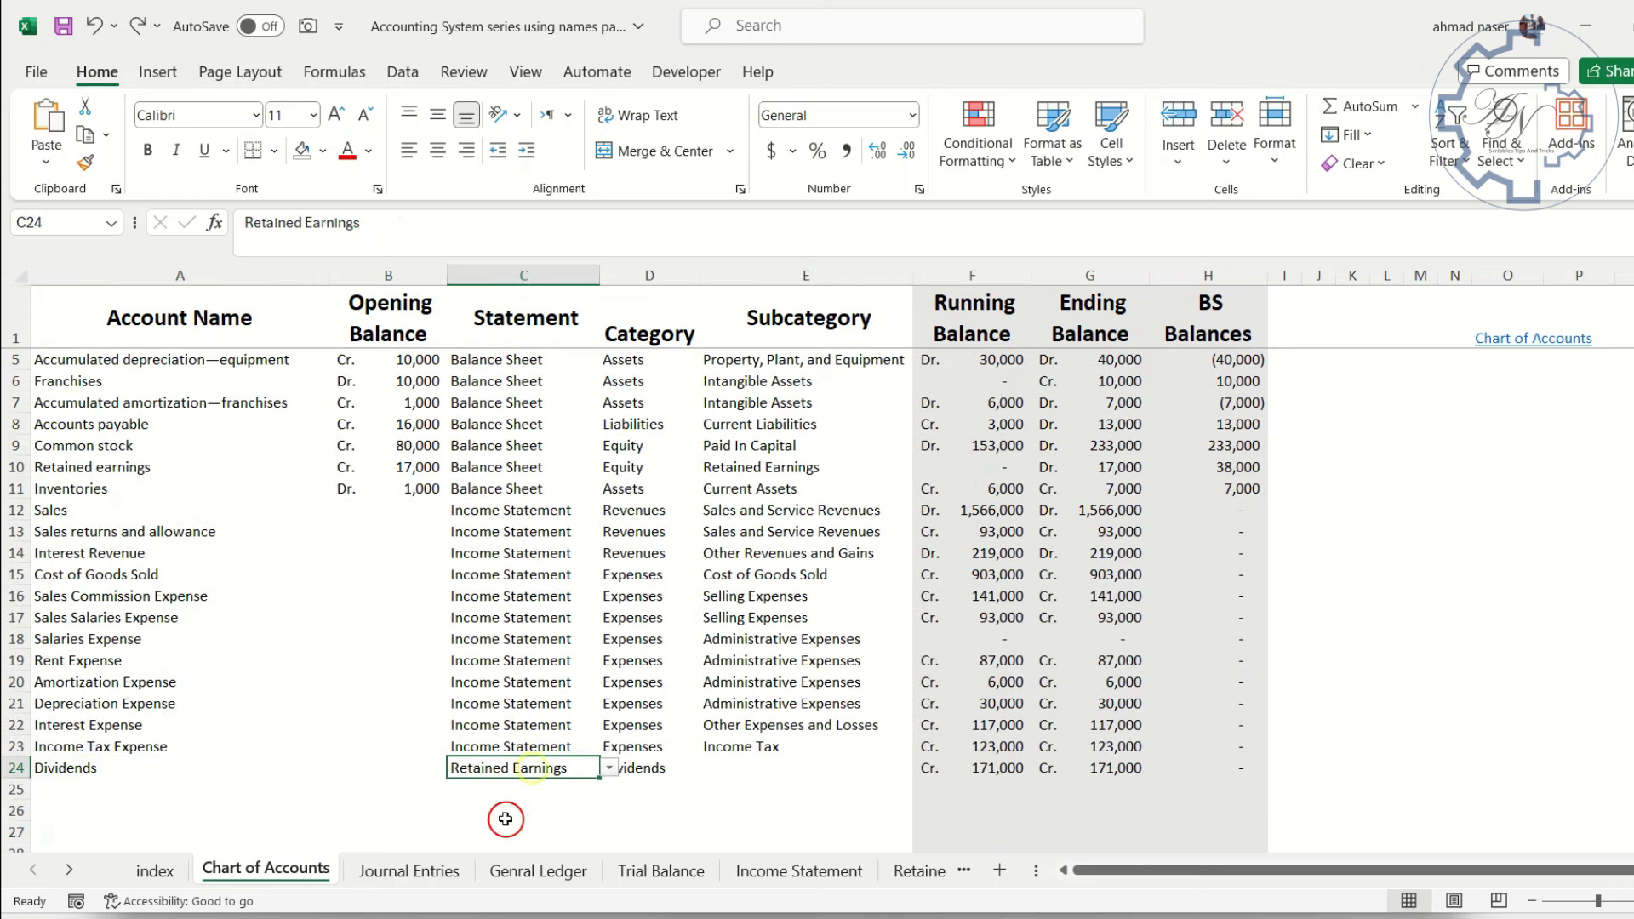
left_click(657, 770)
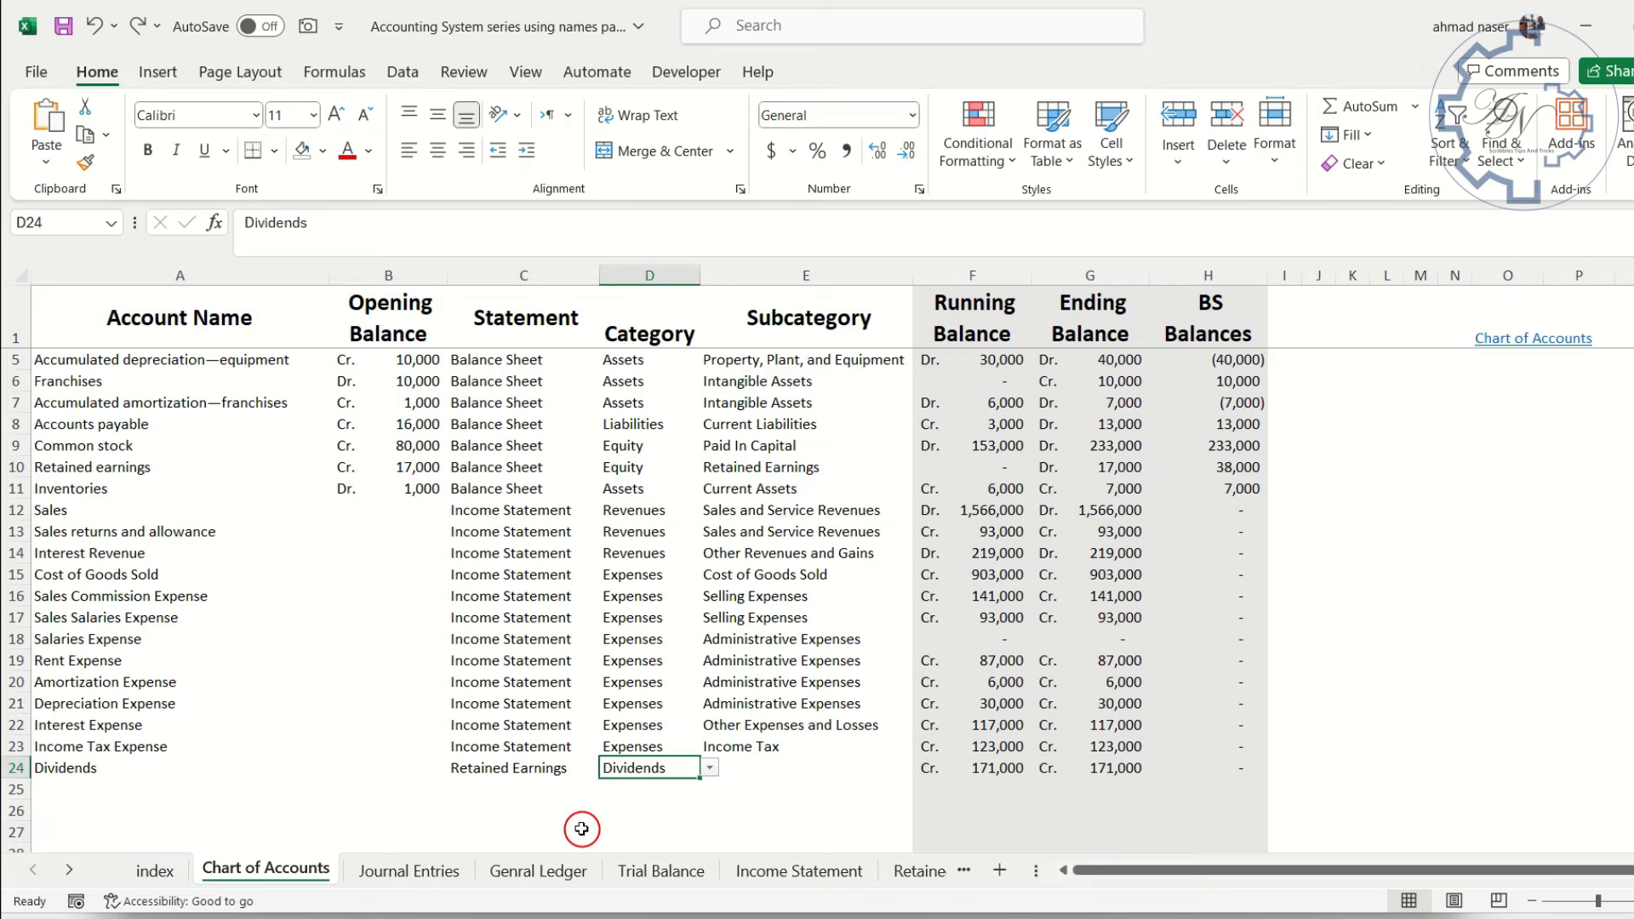
Select the whole chart of accounts block from Cash through Dividends in A2:E24
scroll(627, 766, "up", 3)
left_click_drag(71, 358, 794, 776)
scroll(794, 804, "down", 1)
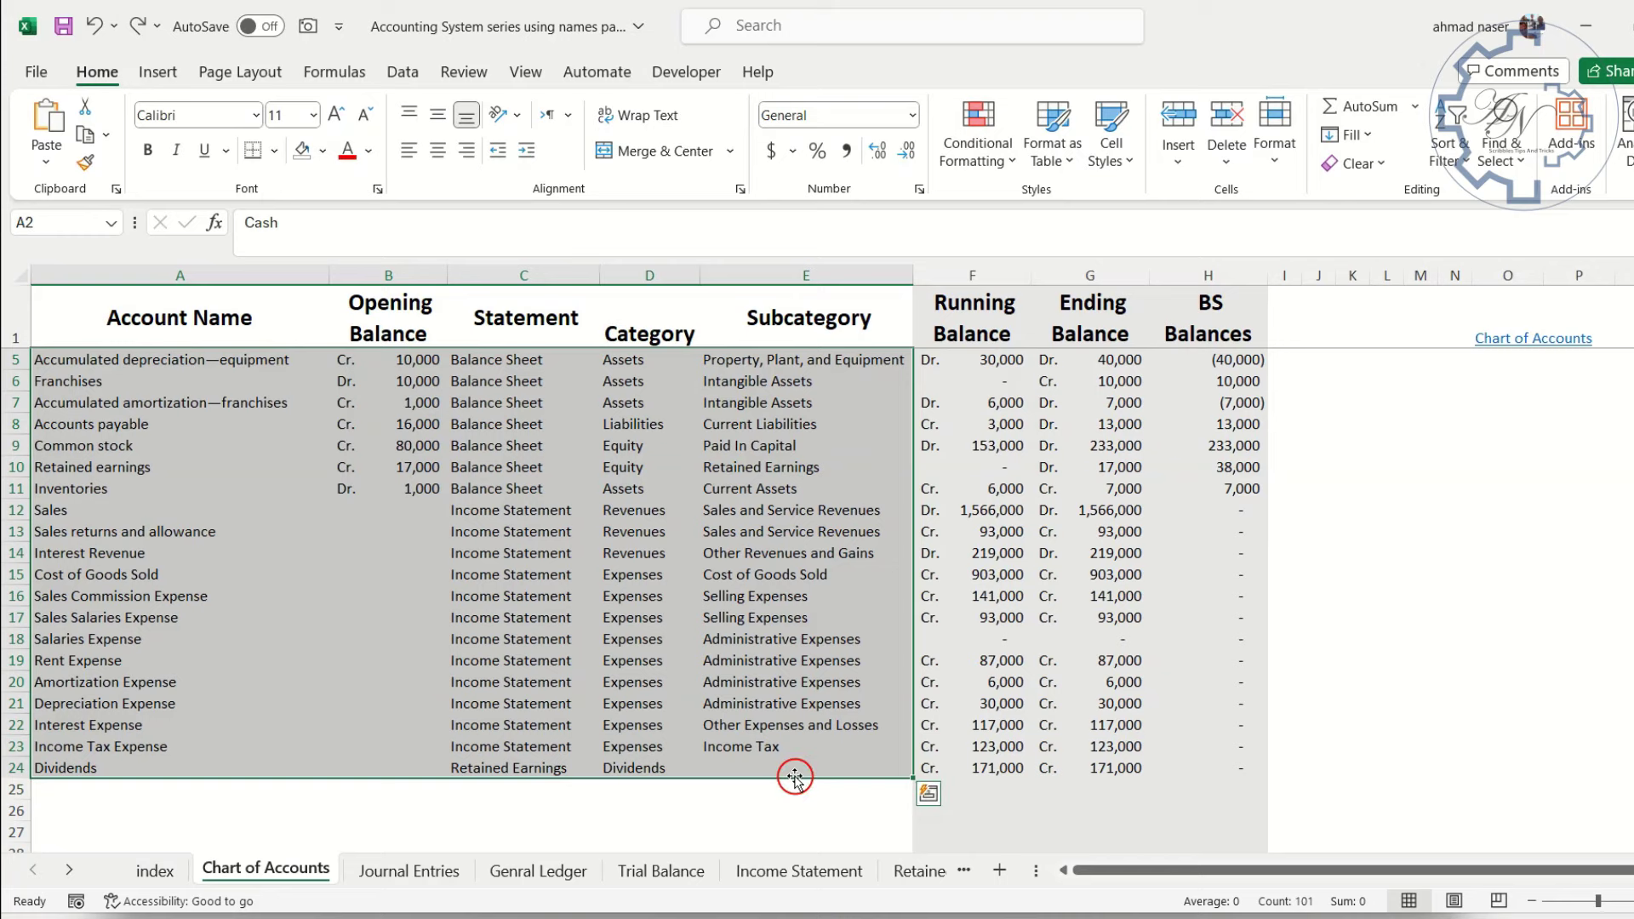
key("Delete")
scroll(817, 681, "up", 3)
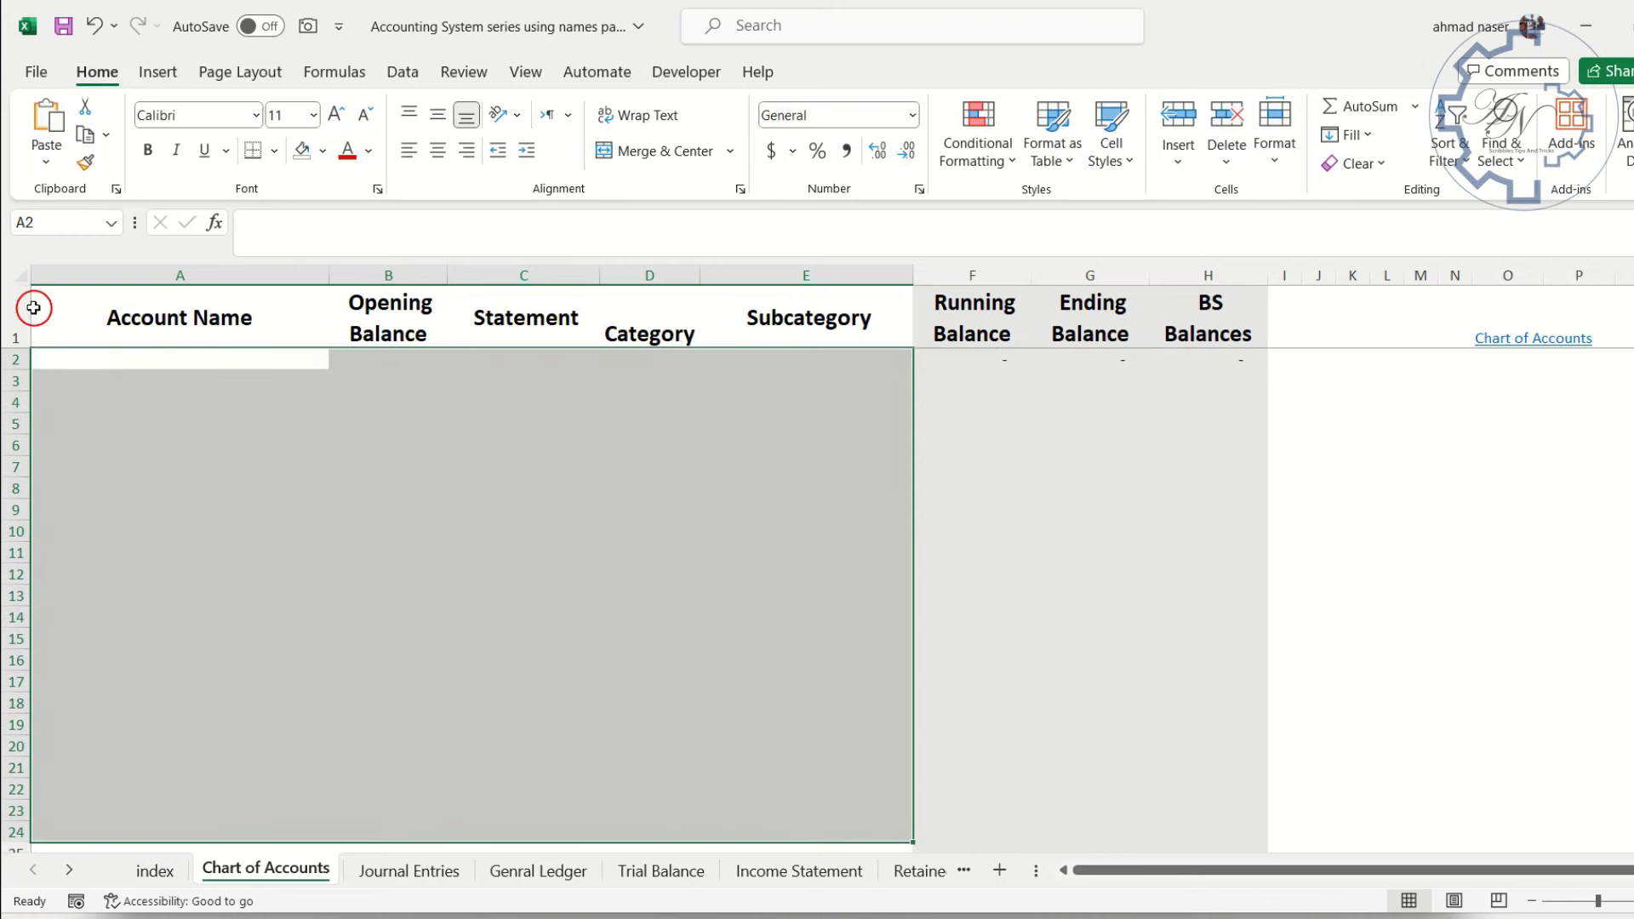
left_click(128, 358)
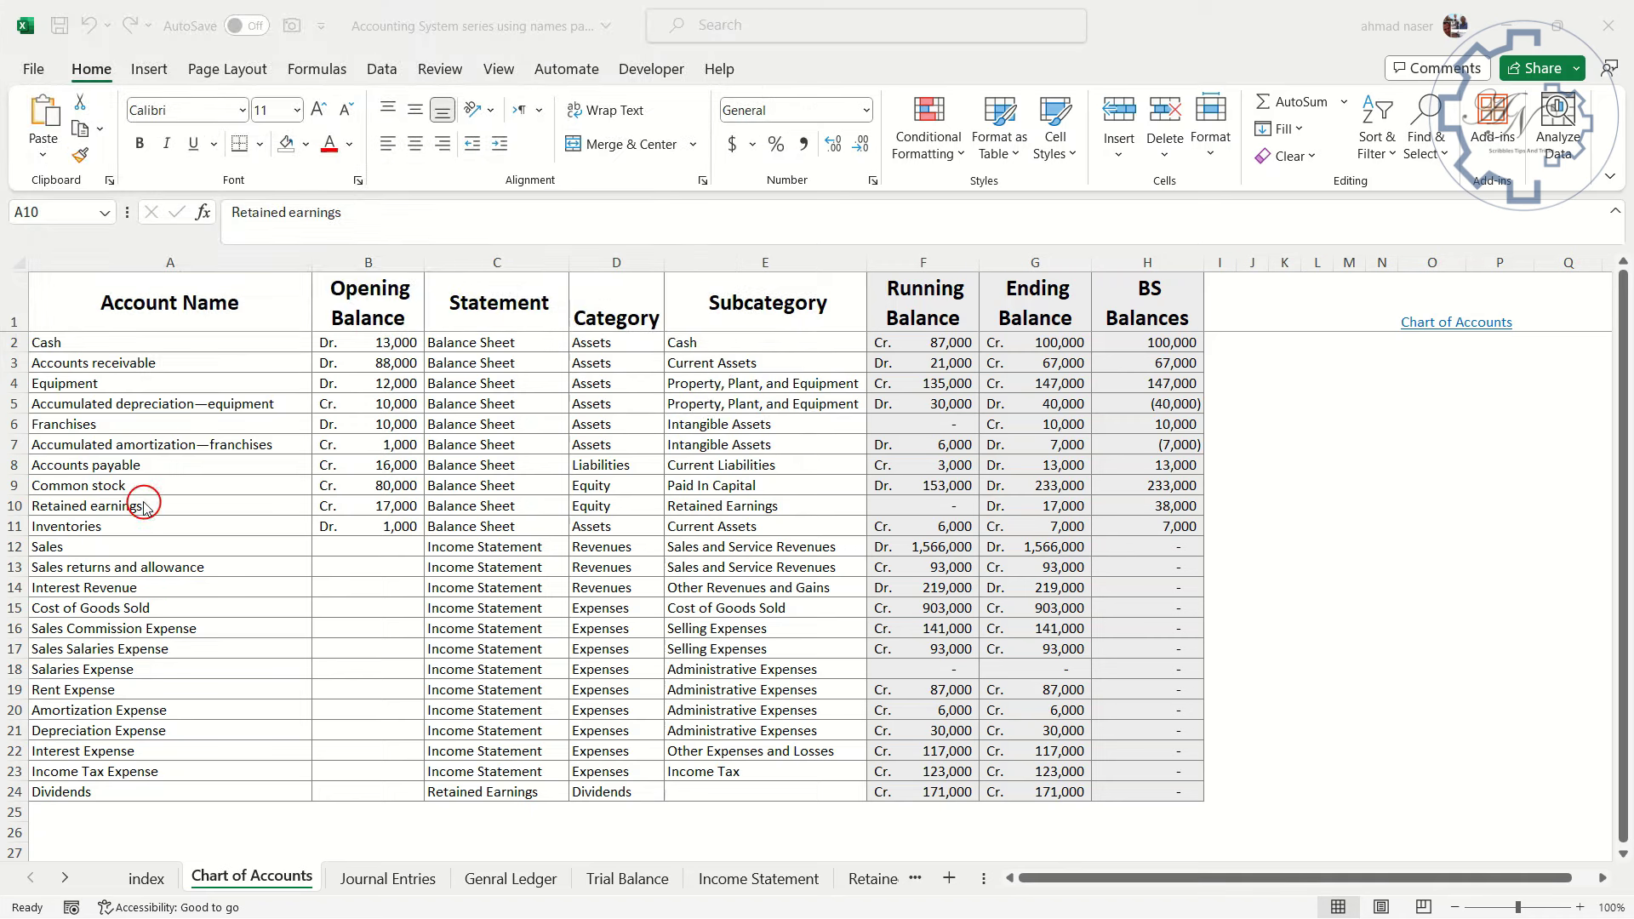
left_click(451, 507)
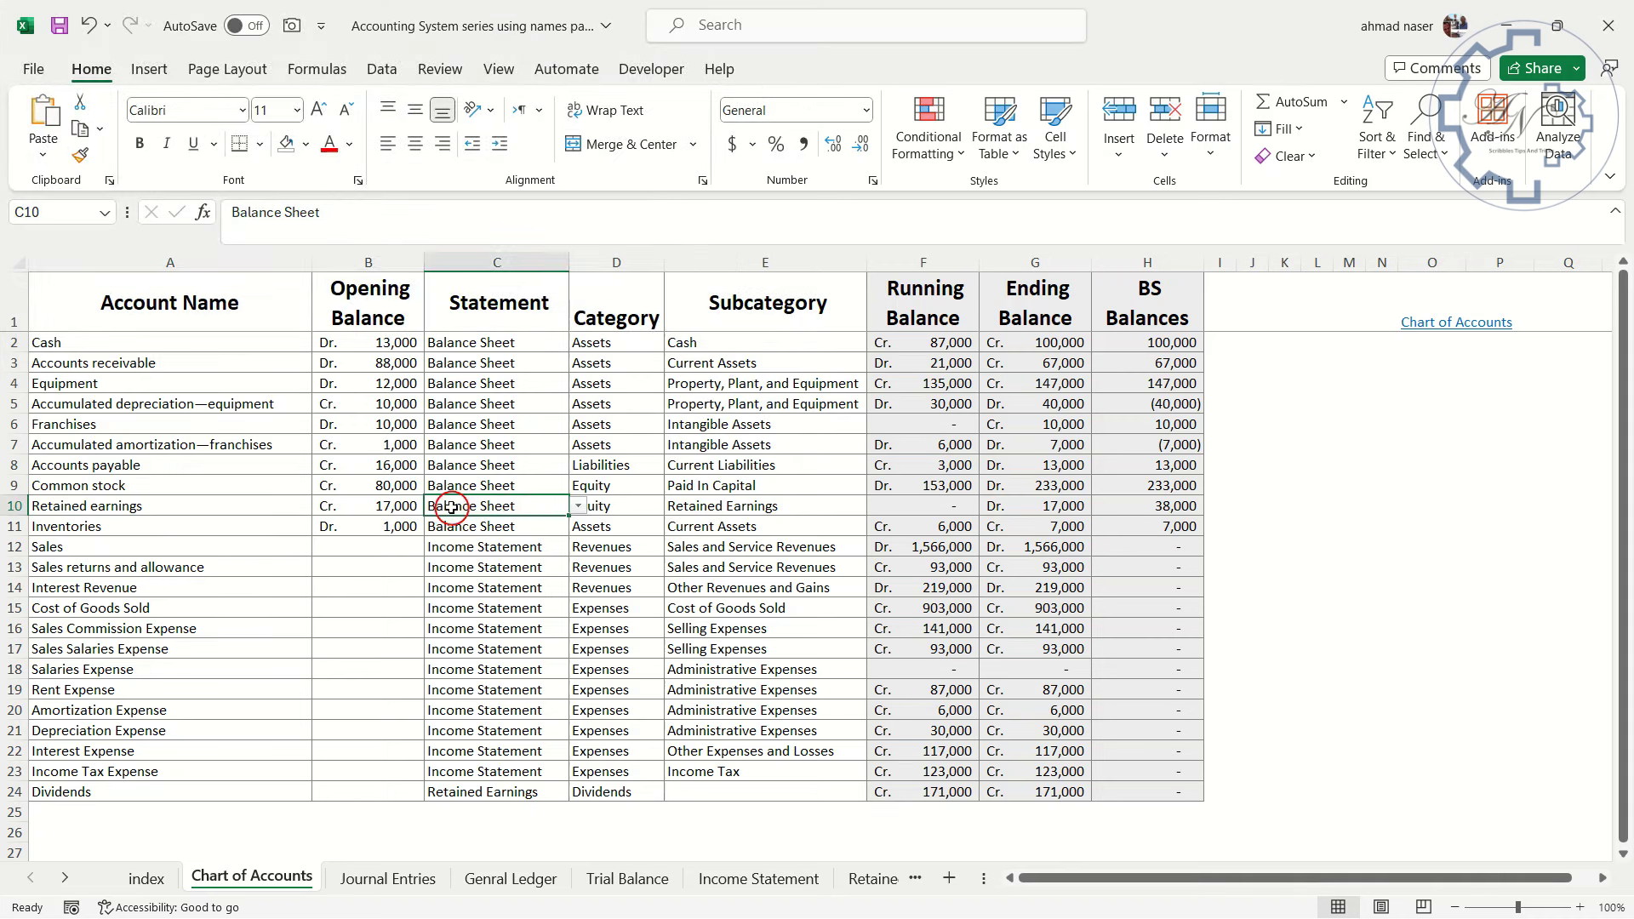
left_click(604, 505)
left_click(717, 506)
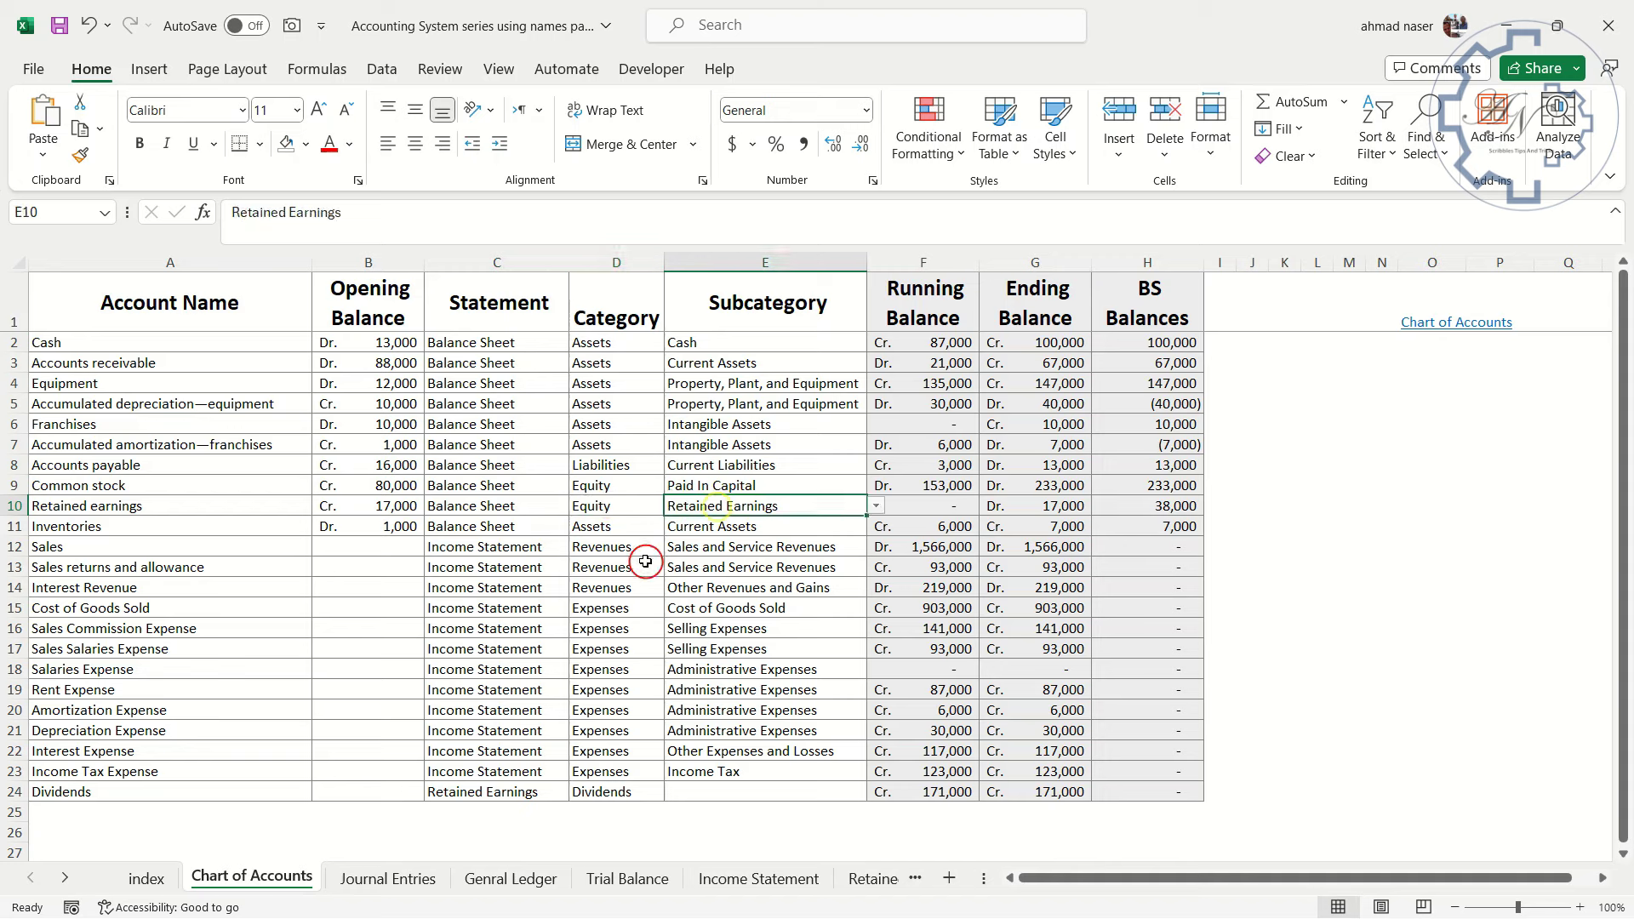
left_click(211, 506)
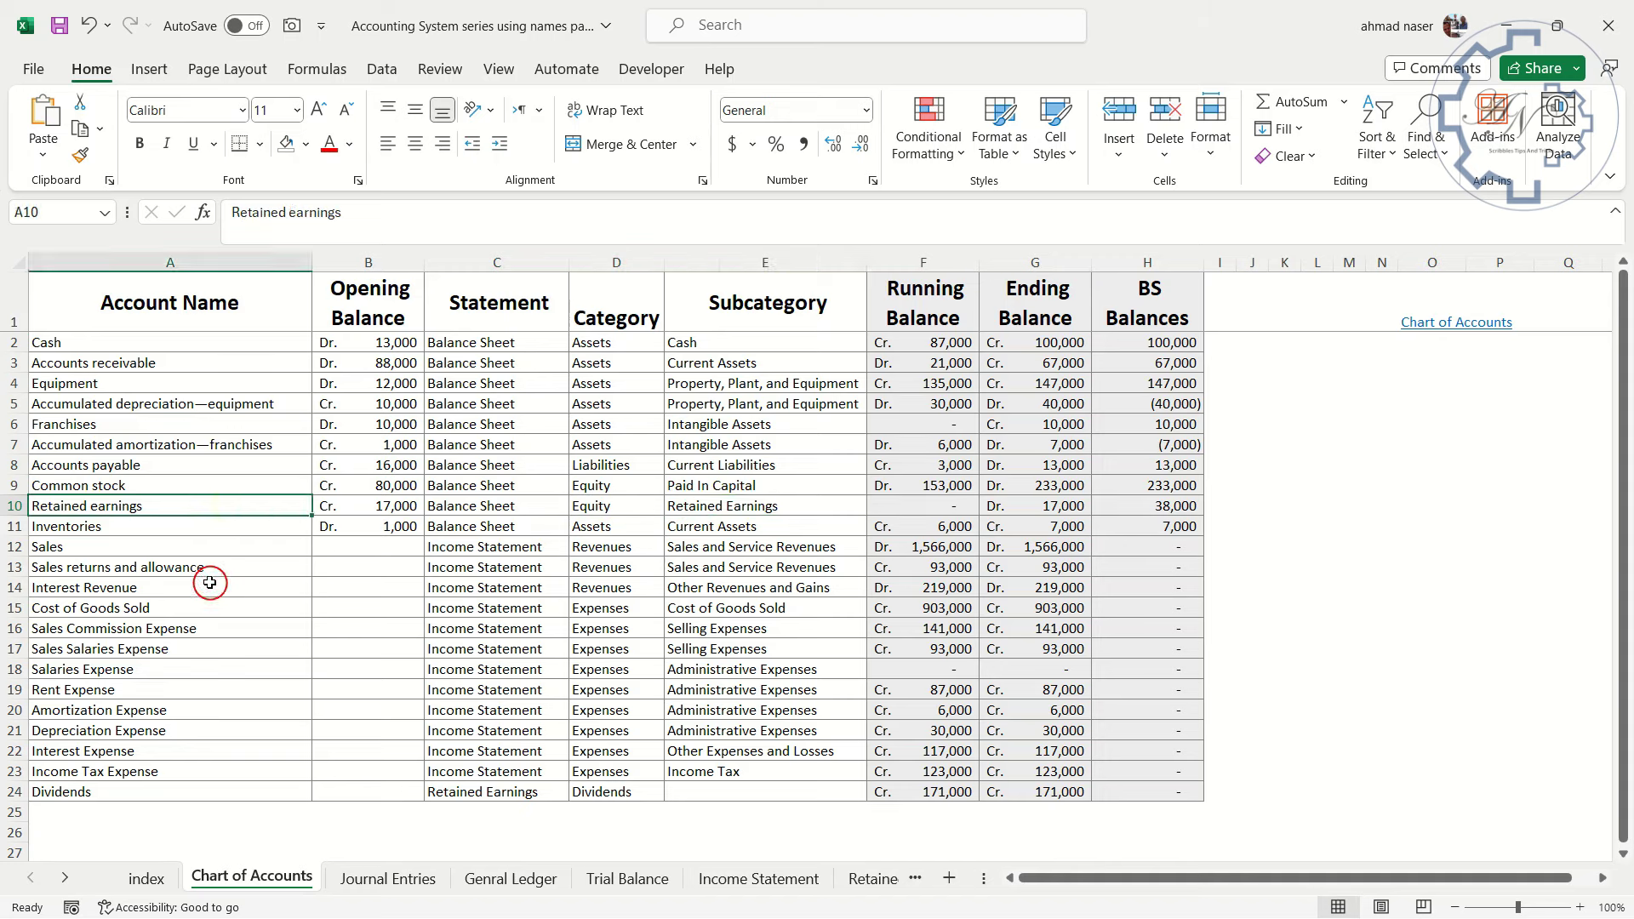
left_click(483, 450)
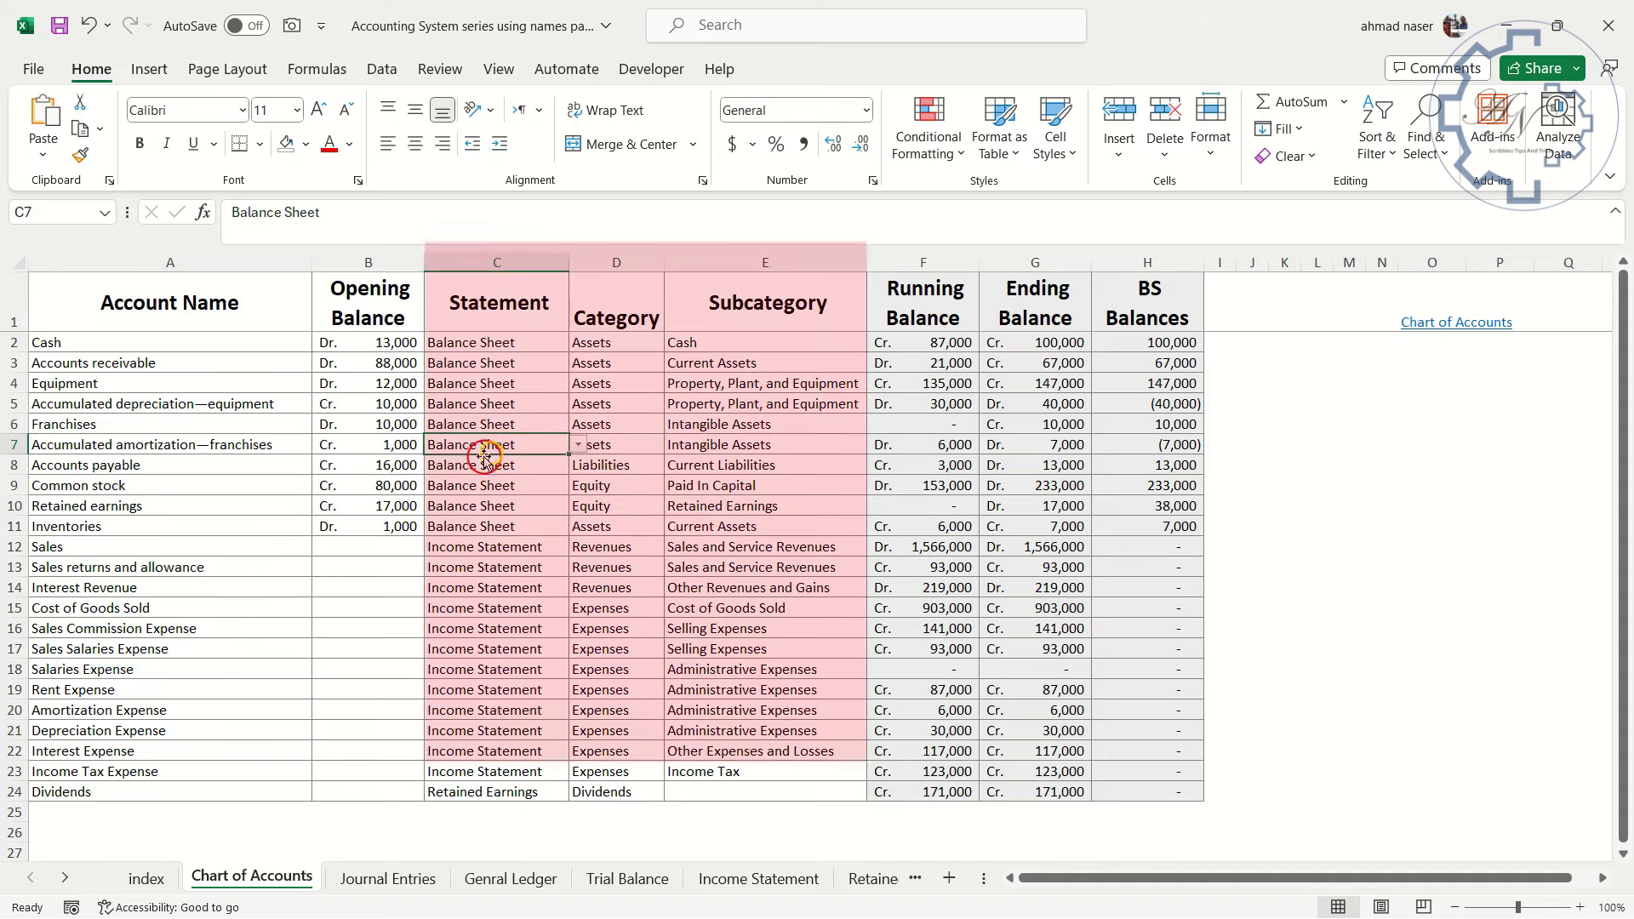
left_click(516, 344)
left_click(580, 343)
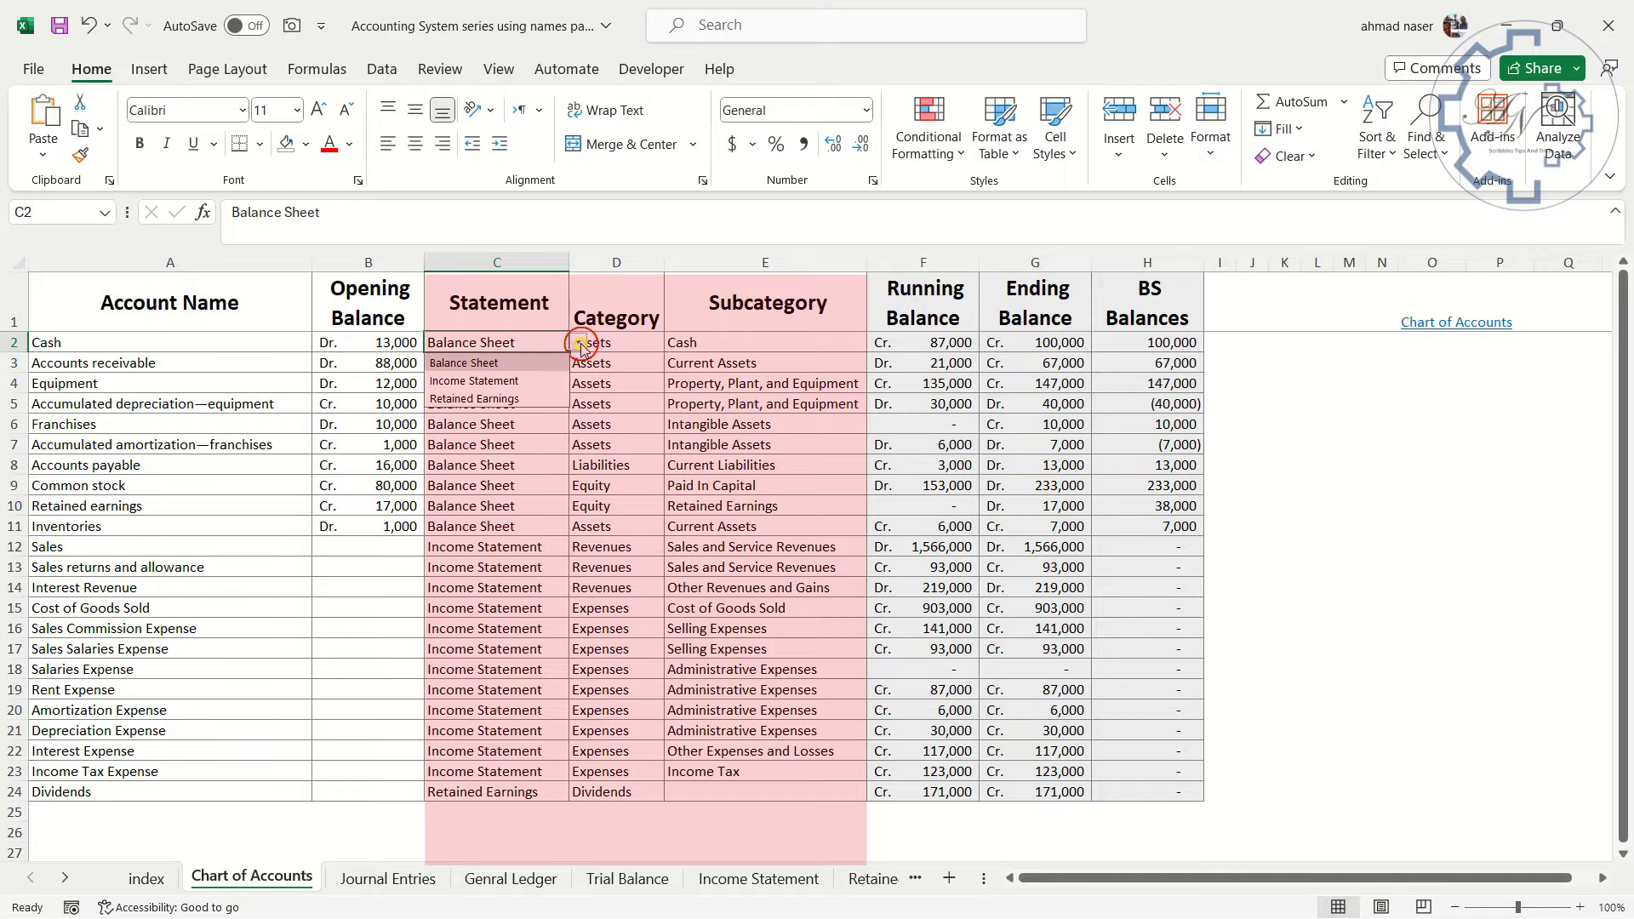
left_click(630, 343)
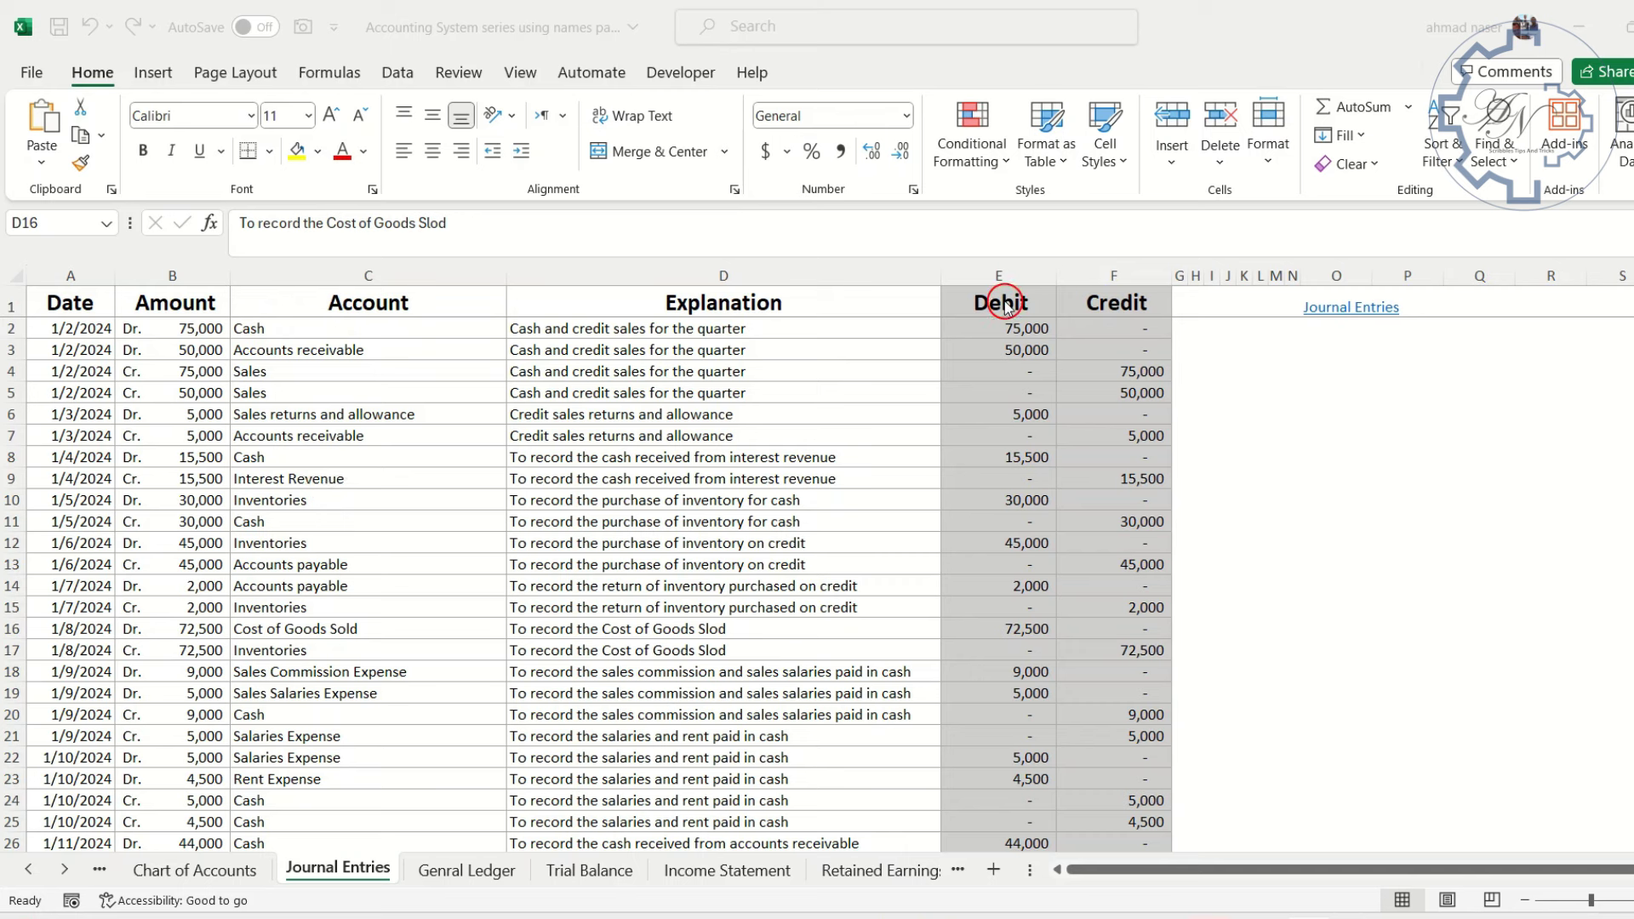
Start a journal line dated 2/2/2024 with a 75,000 debit entered as -75000
key("alt+Tab")
left_click(1091, 305)
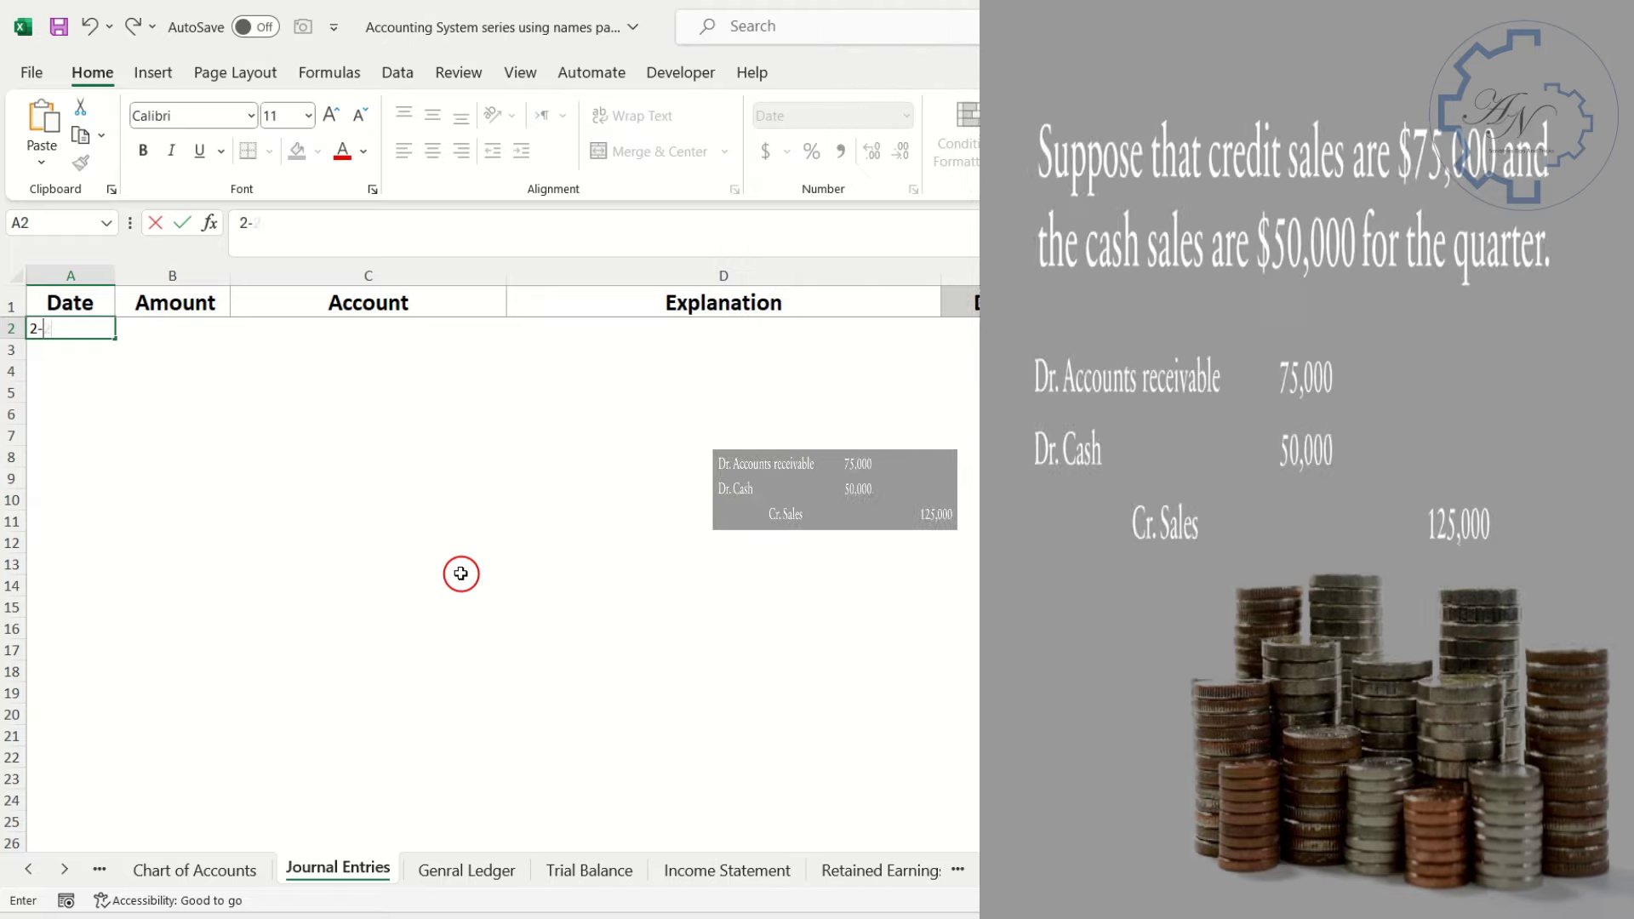
key("Tab")
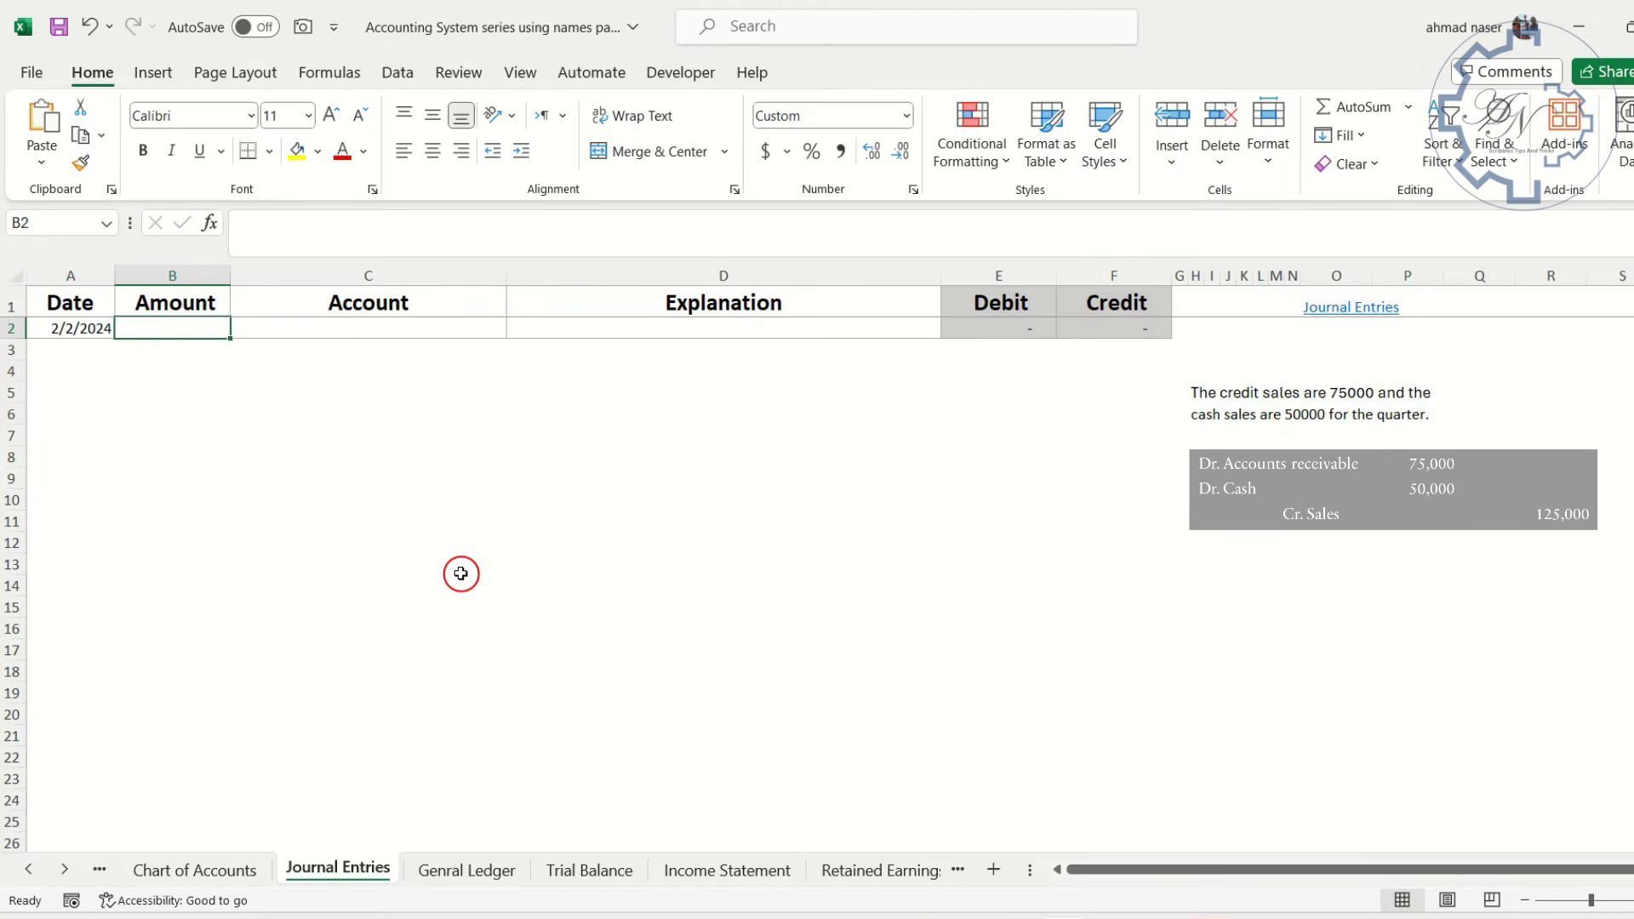
type("-")
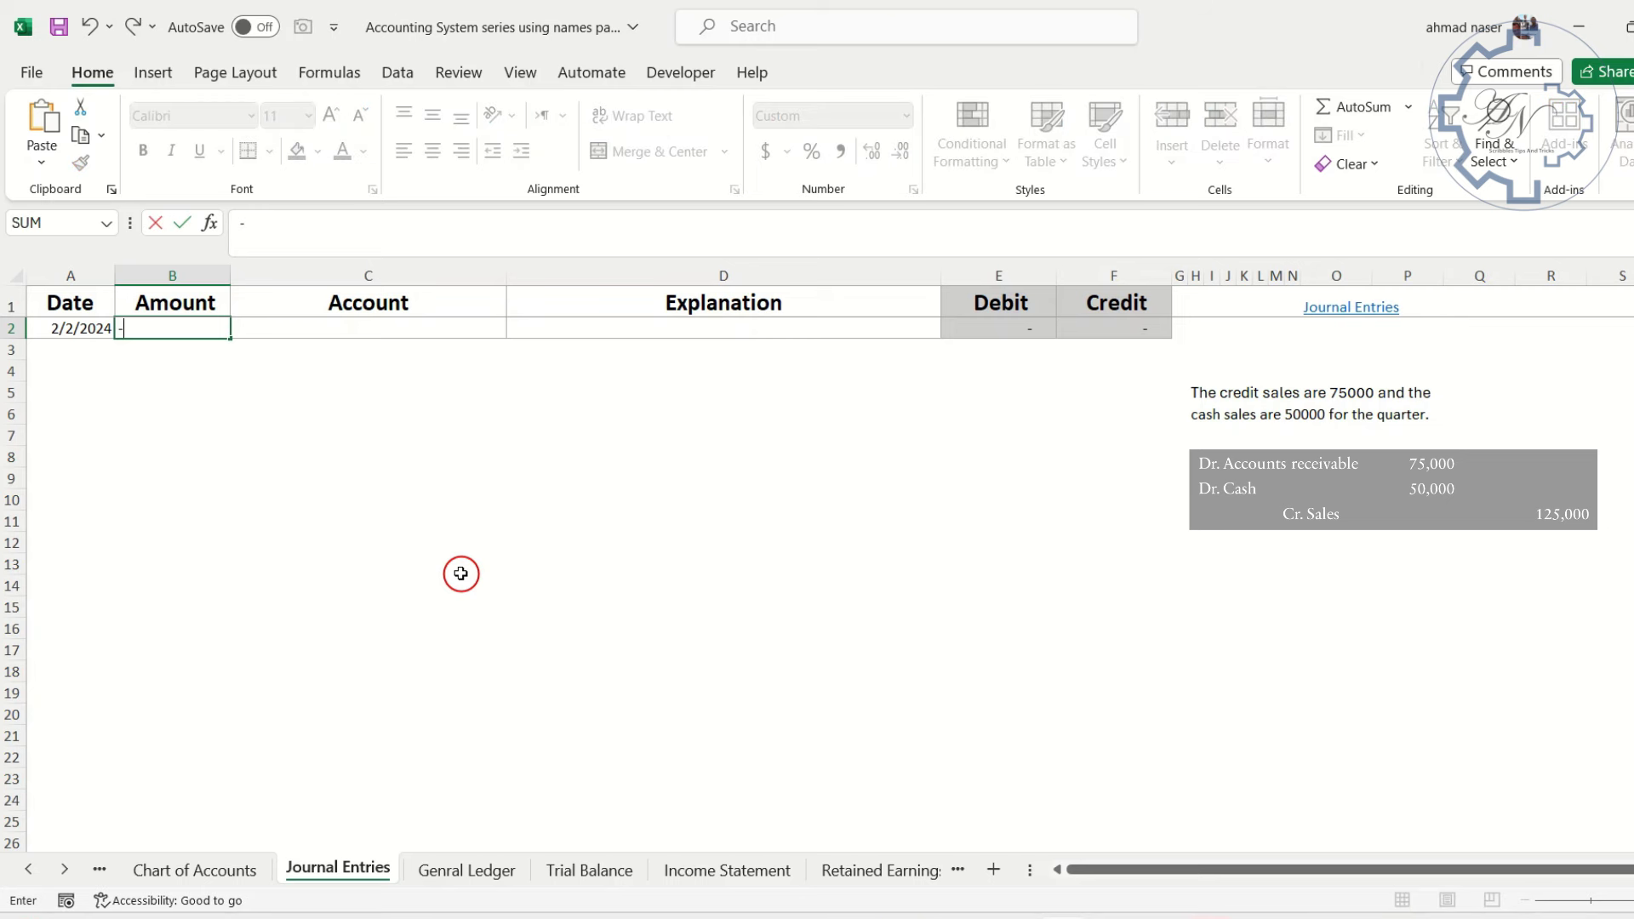
type("75000")
key("Tab")
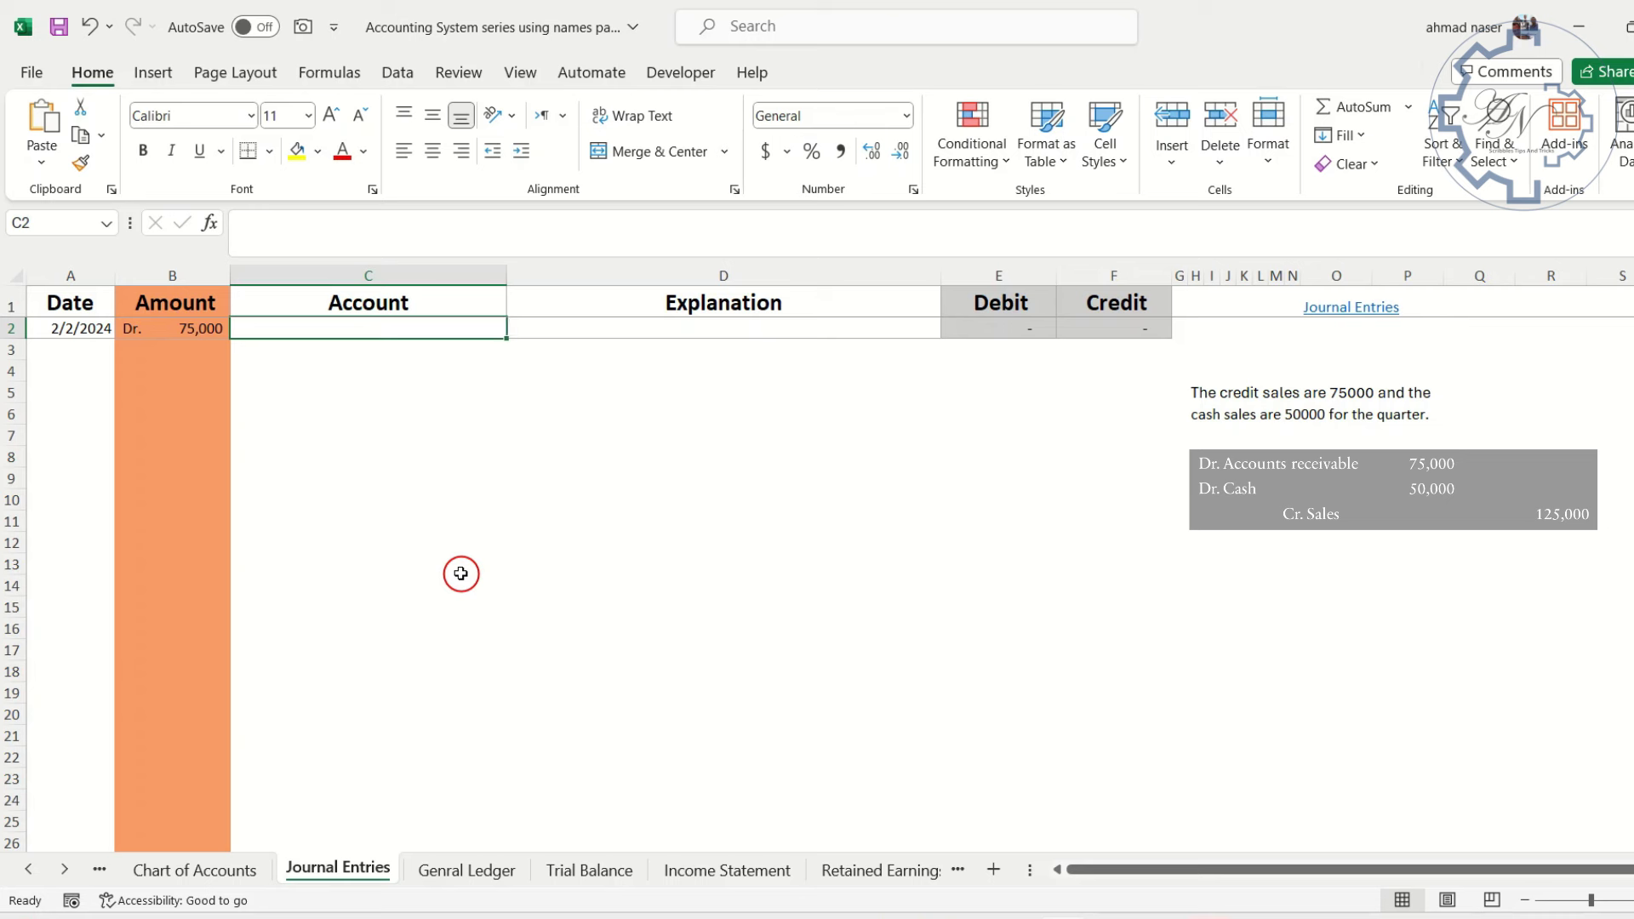
Assign the line to Accounts receivable with the explanation 'Credit and cash sales'
type("ac")
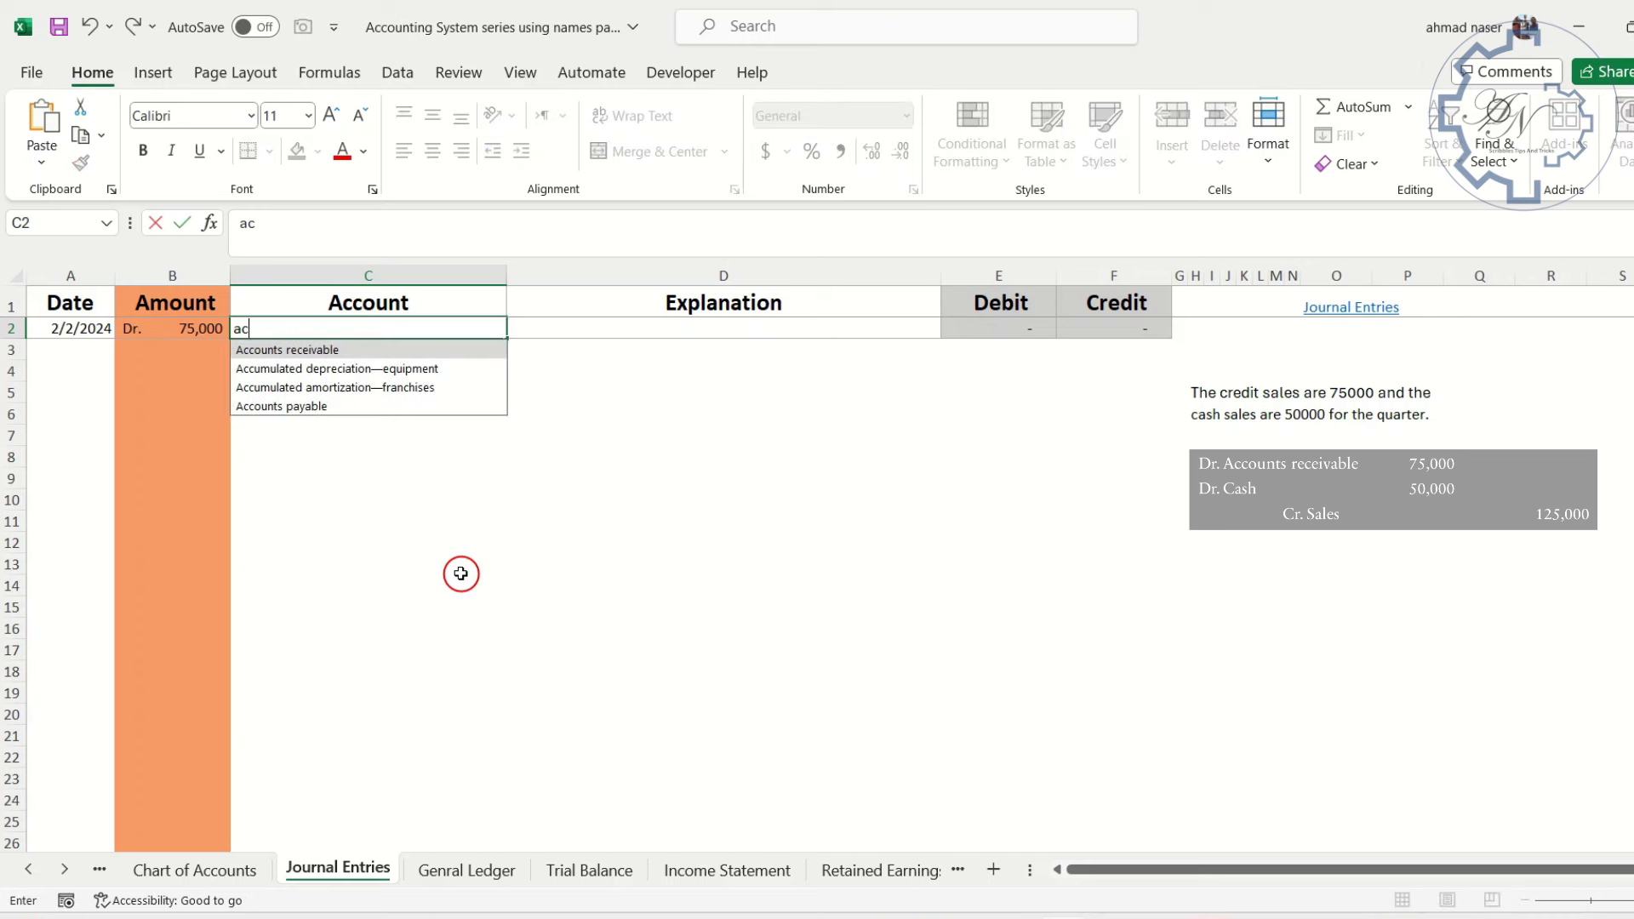
left_click(400, 350)
left_click(582, 328)
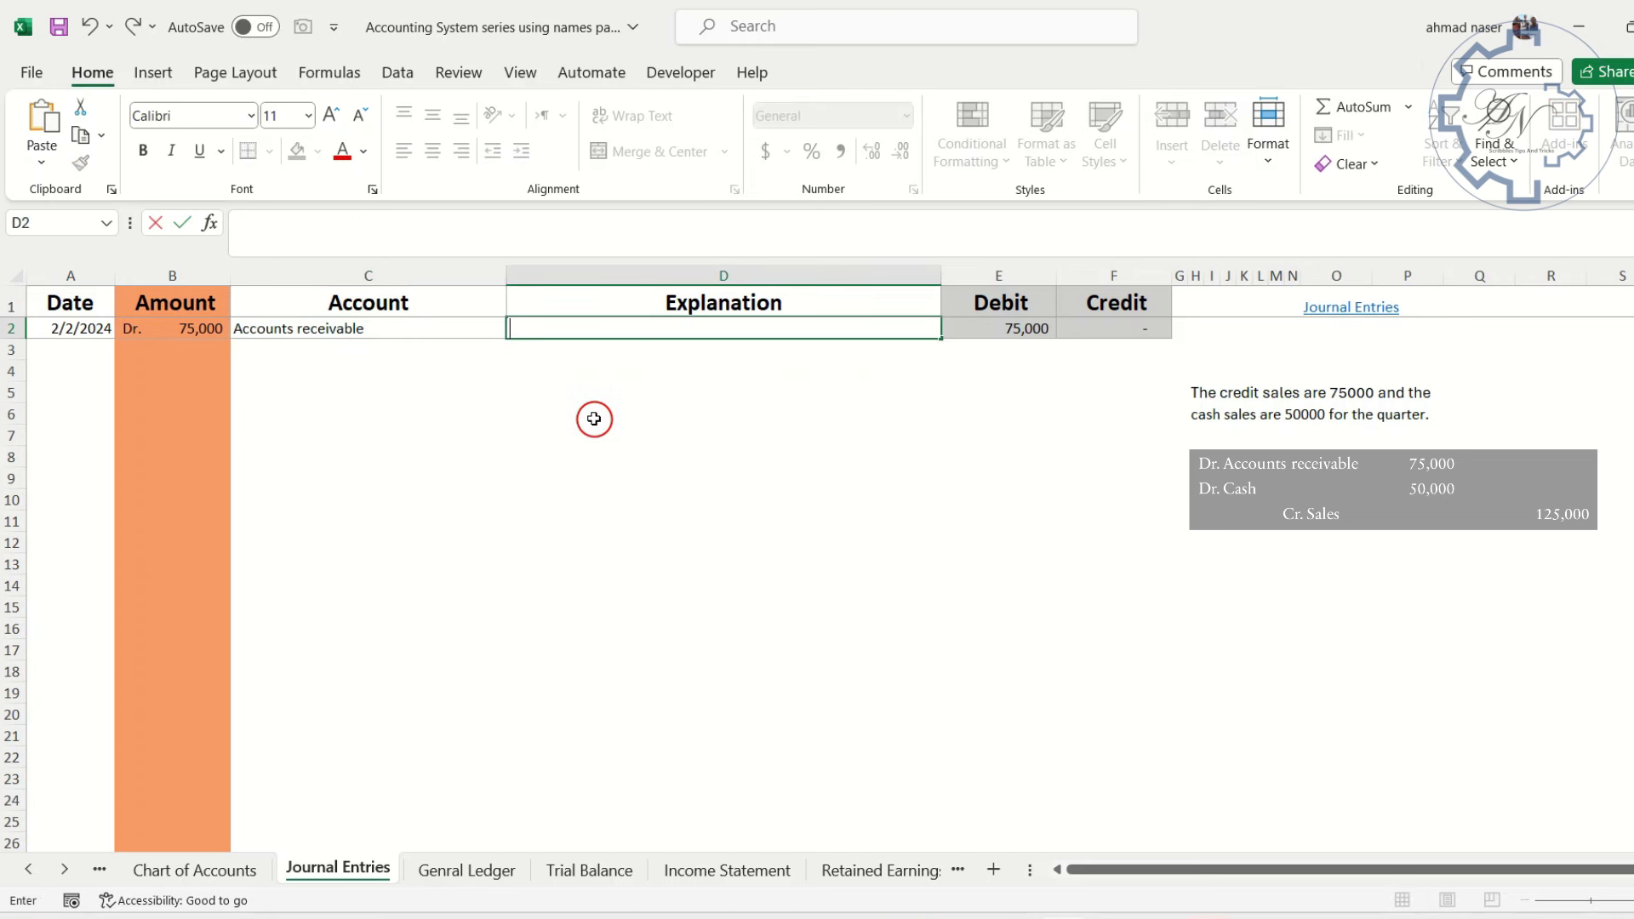
type("Credit and ca")
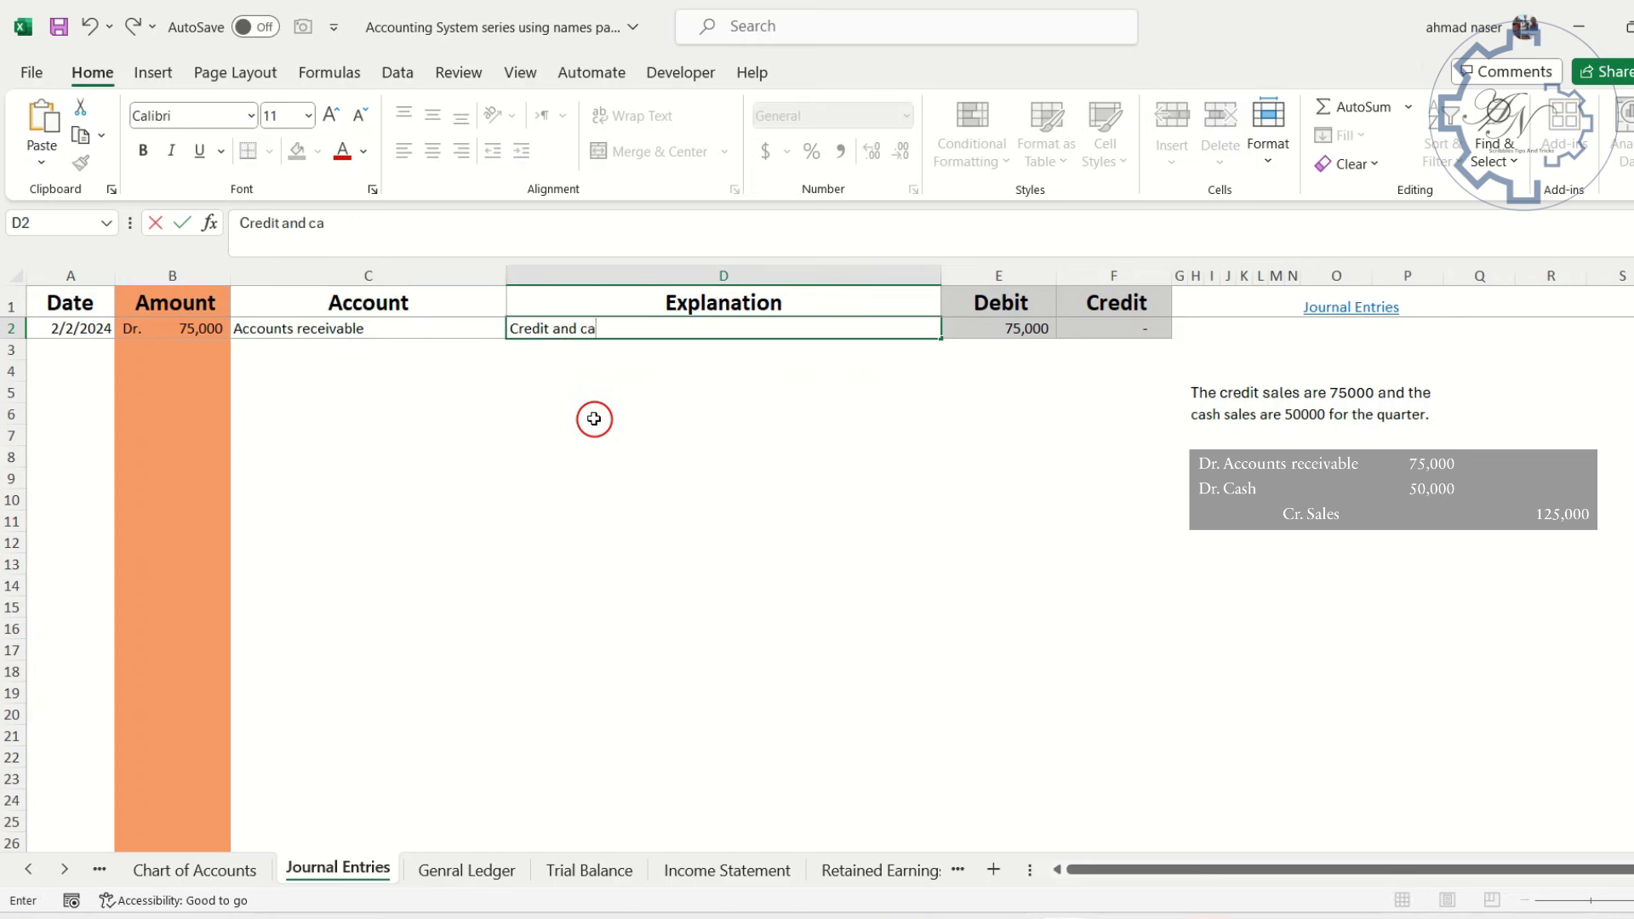
type("sh sales")
key("Return")
key("Right")
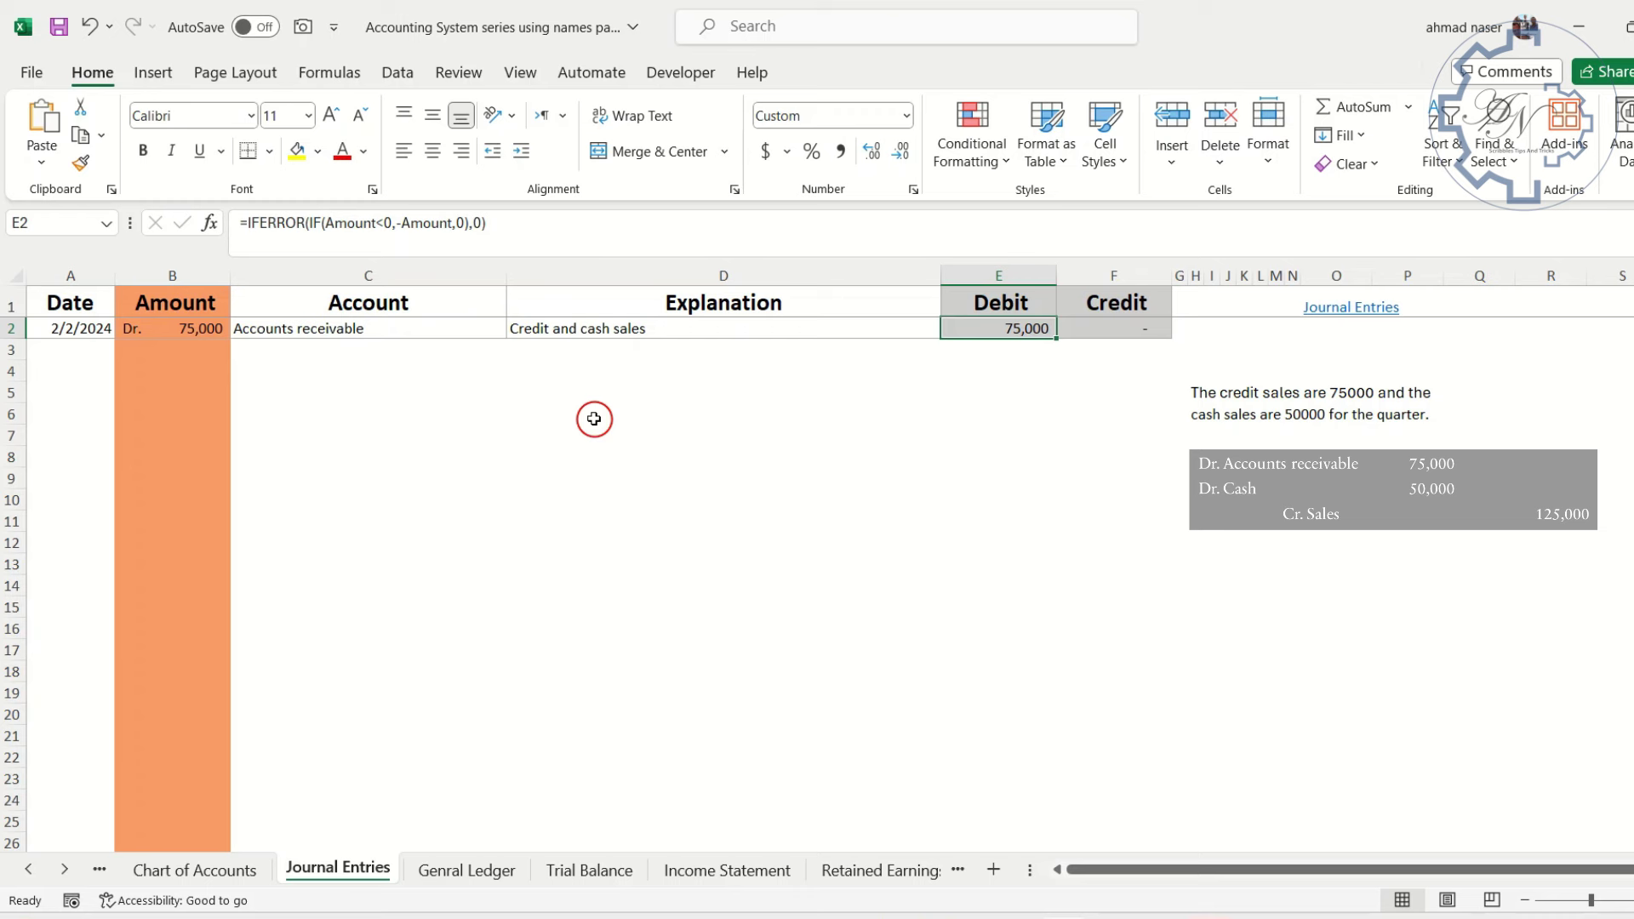
key("Home")
key("Down")
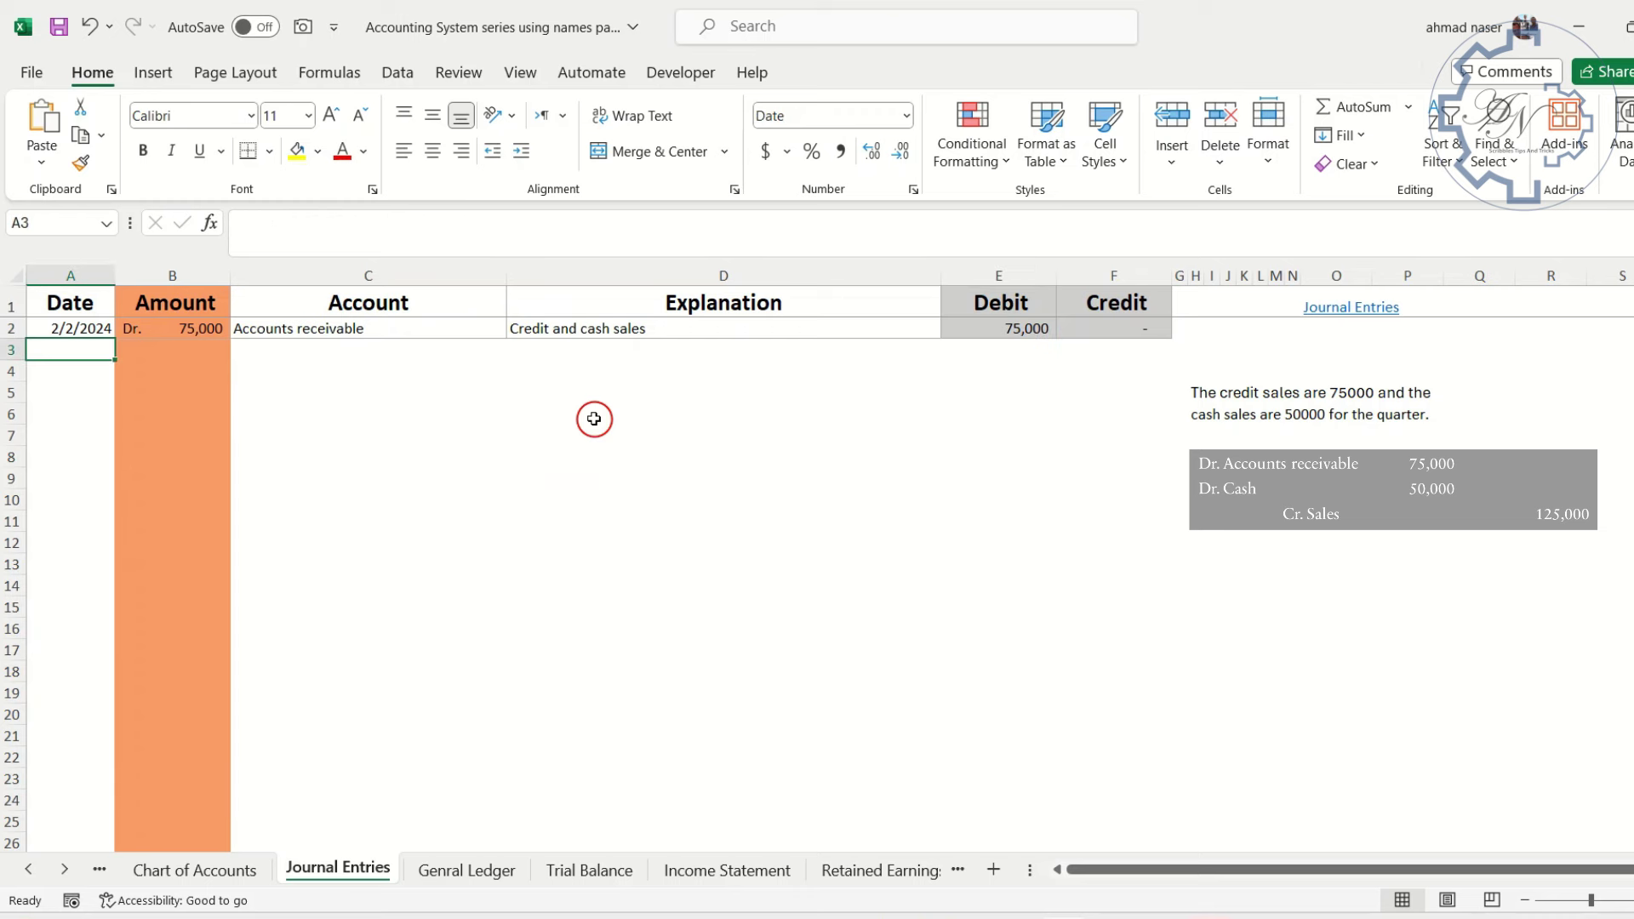
Add a second 2/2/2024 line debiting Cash 50,000 with the same explanation
key("ctrl+apostrophe")
key("Tab")
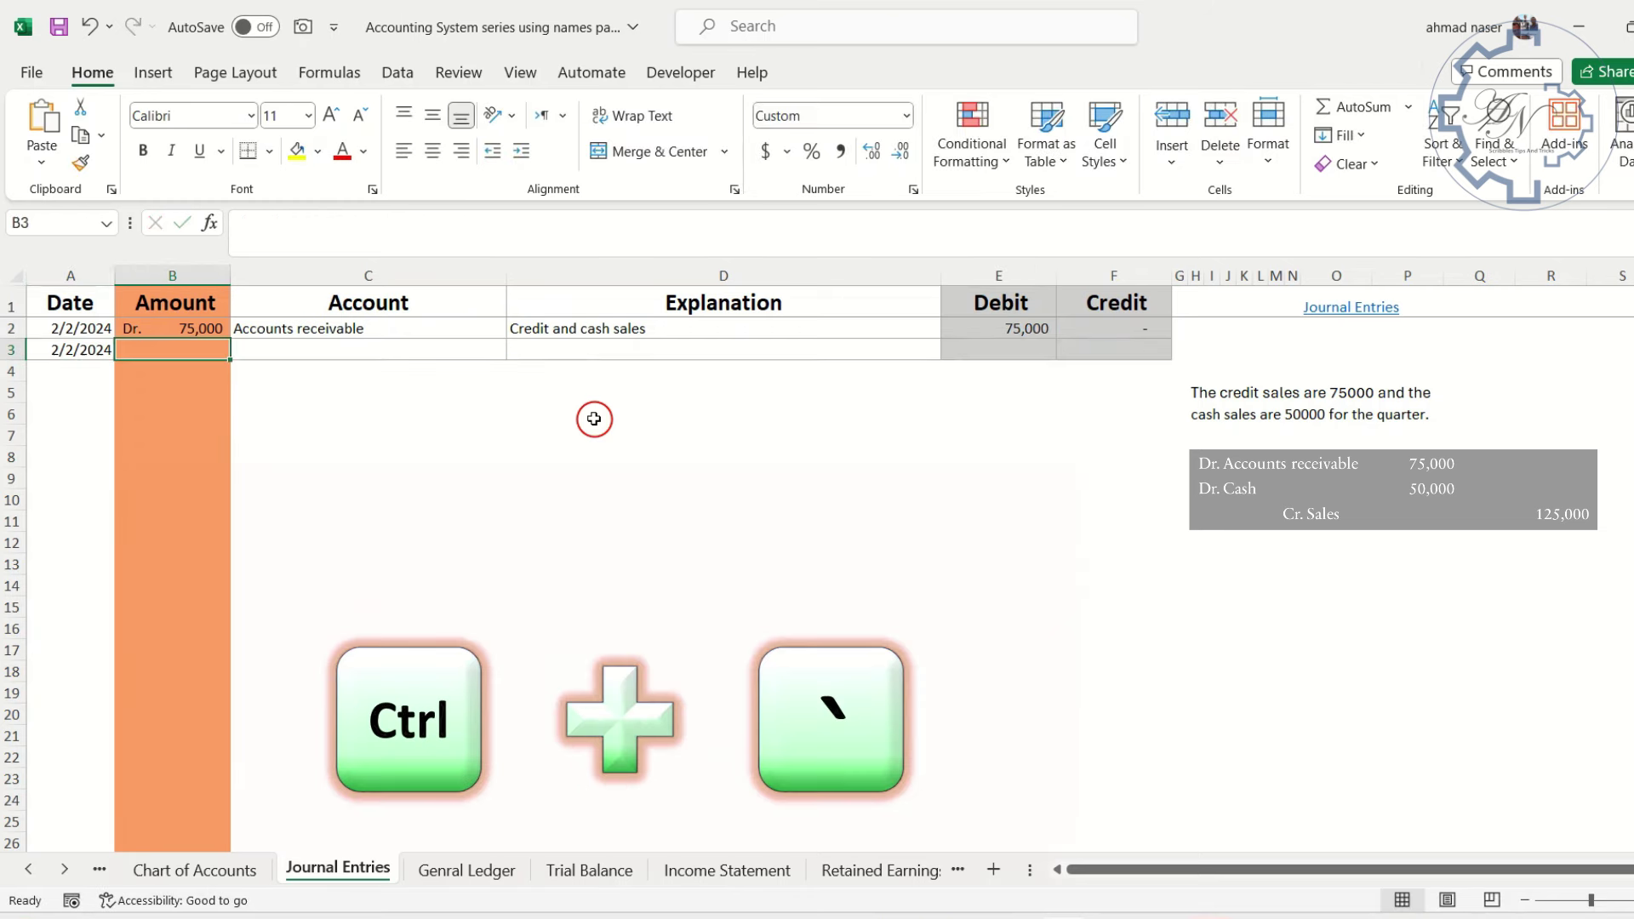
type("-5")
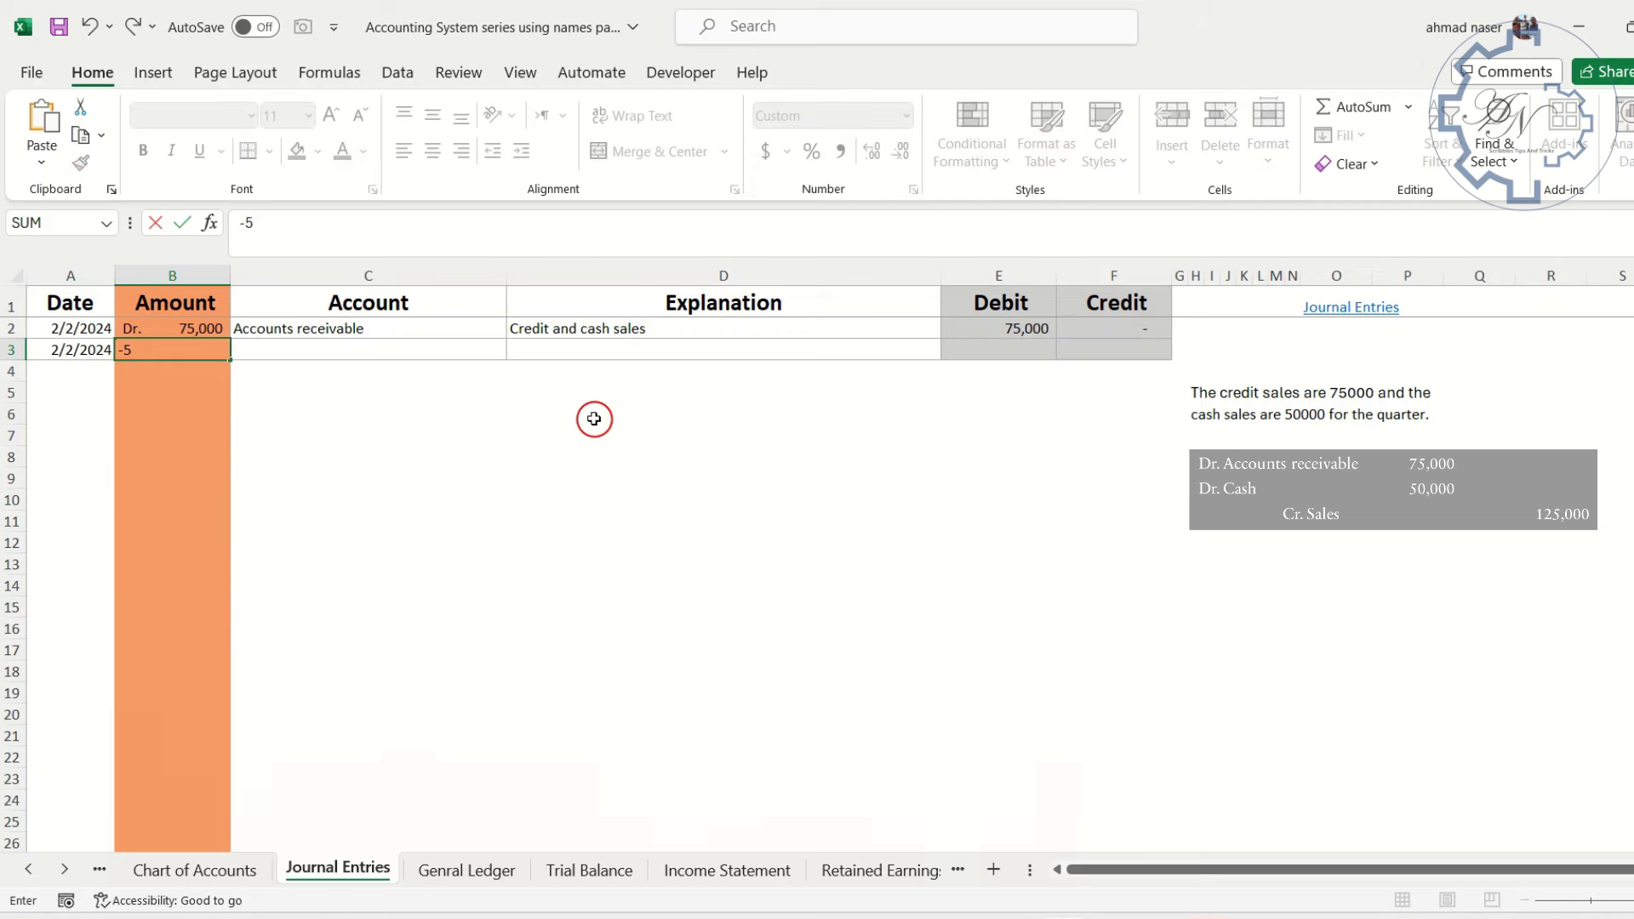
type("0000")
key("Return")
left_click(467, 352)
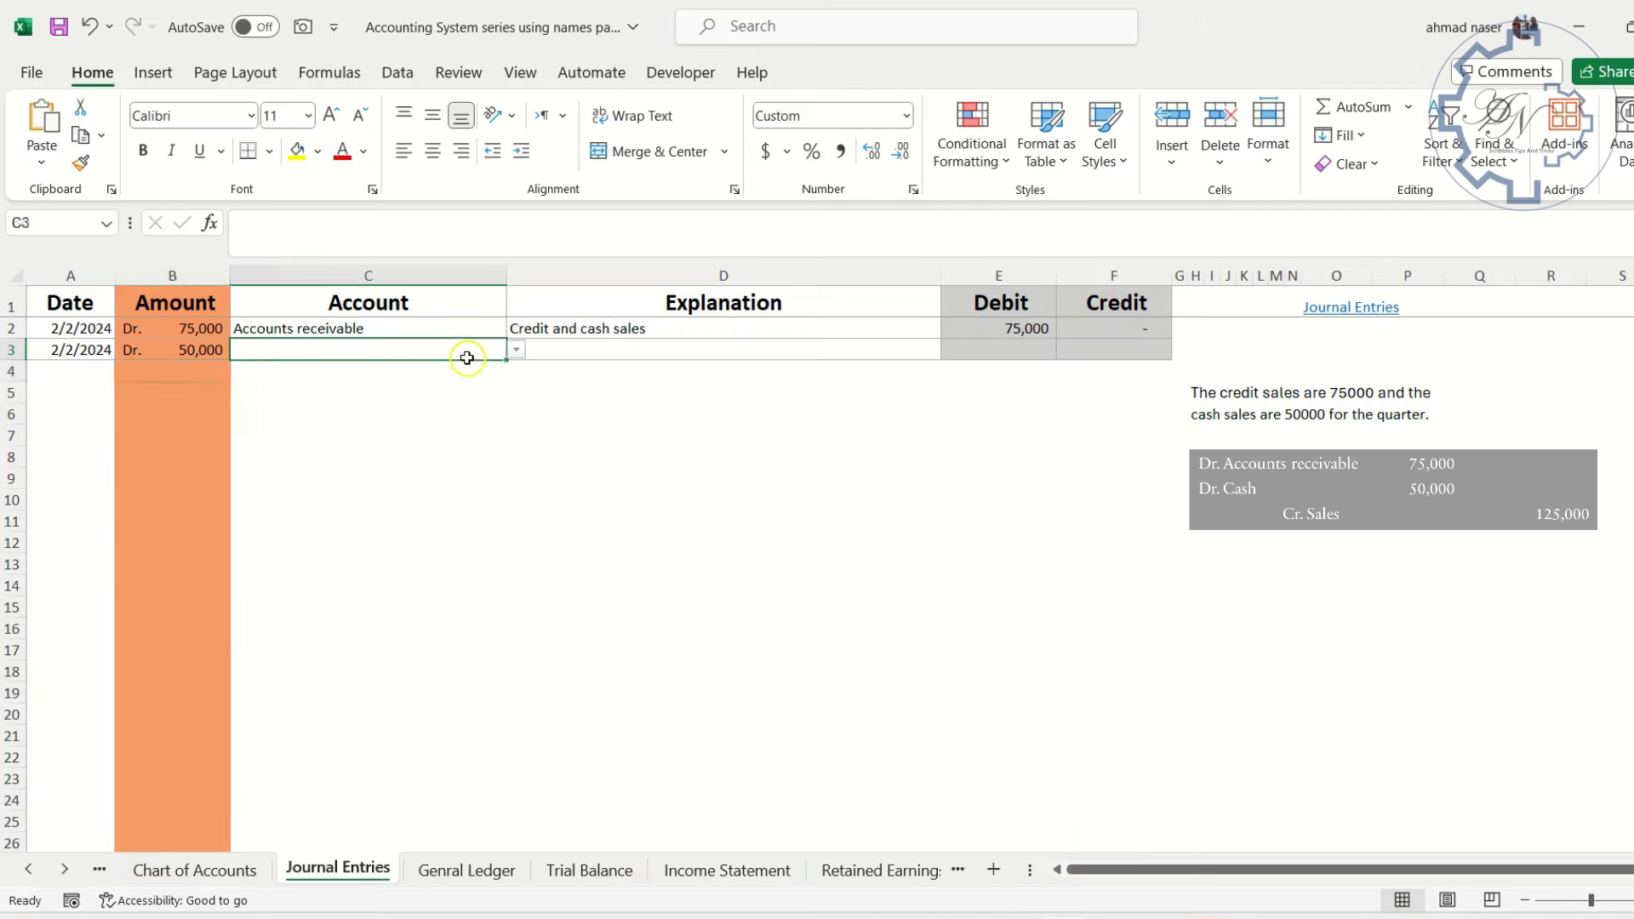
type("cas")
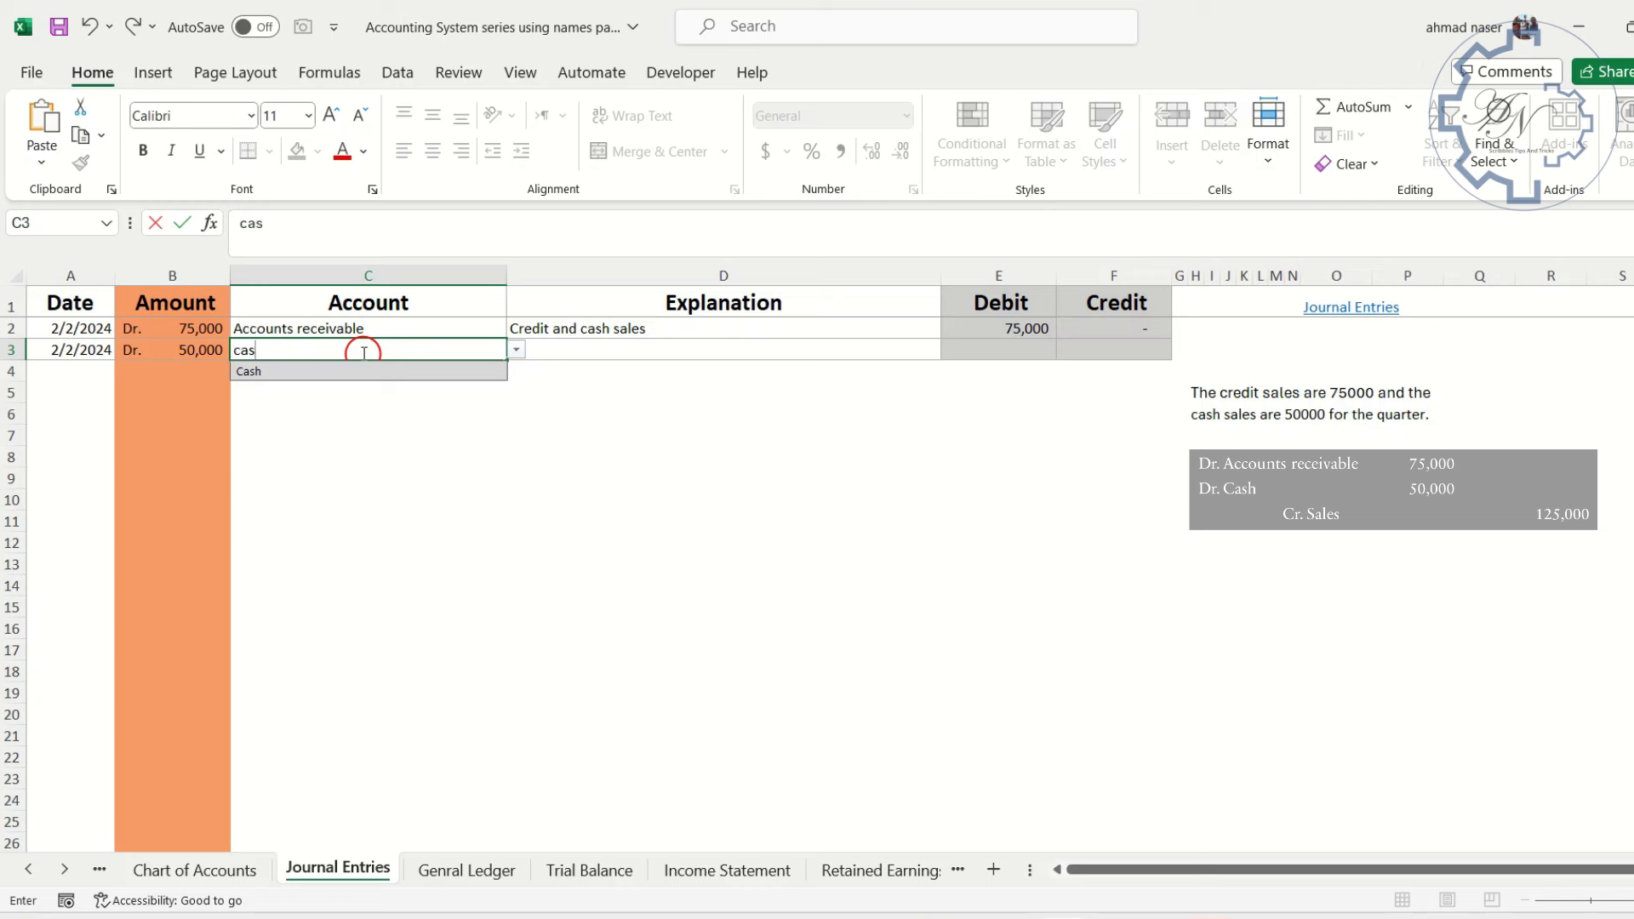
key("Tab")
key("ctrl+apostrophe")
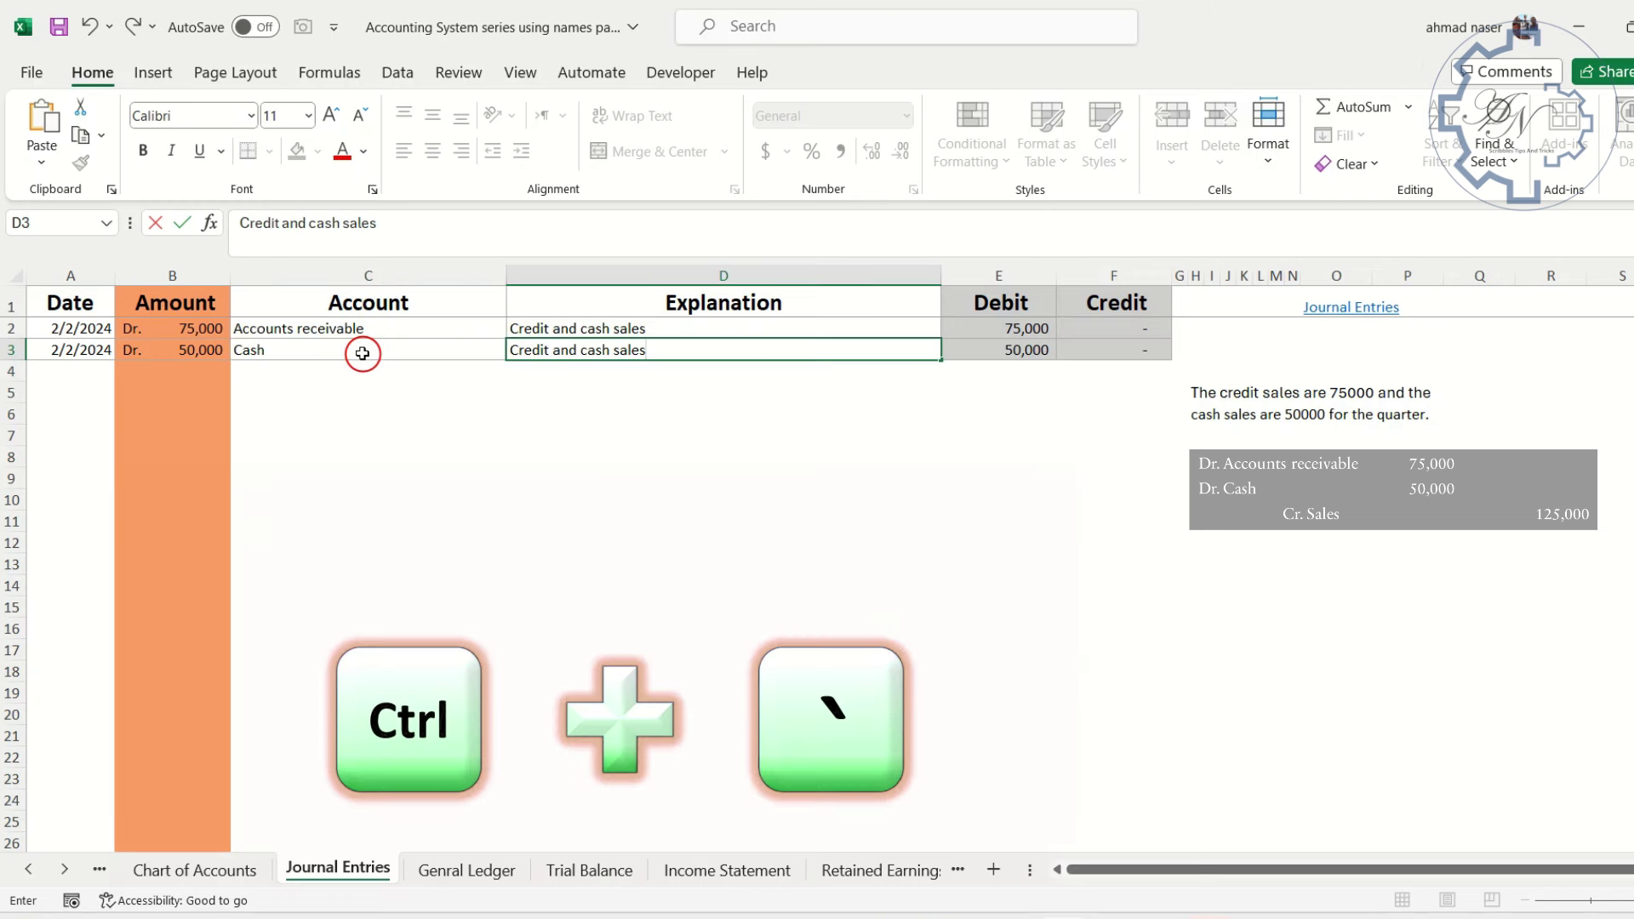
key("Return")
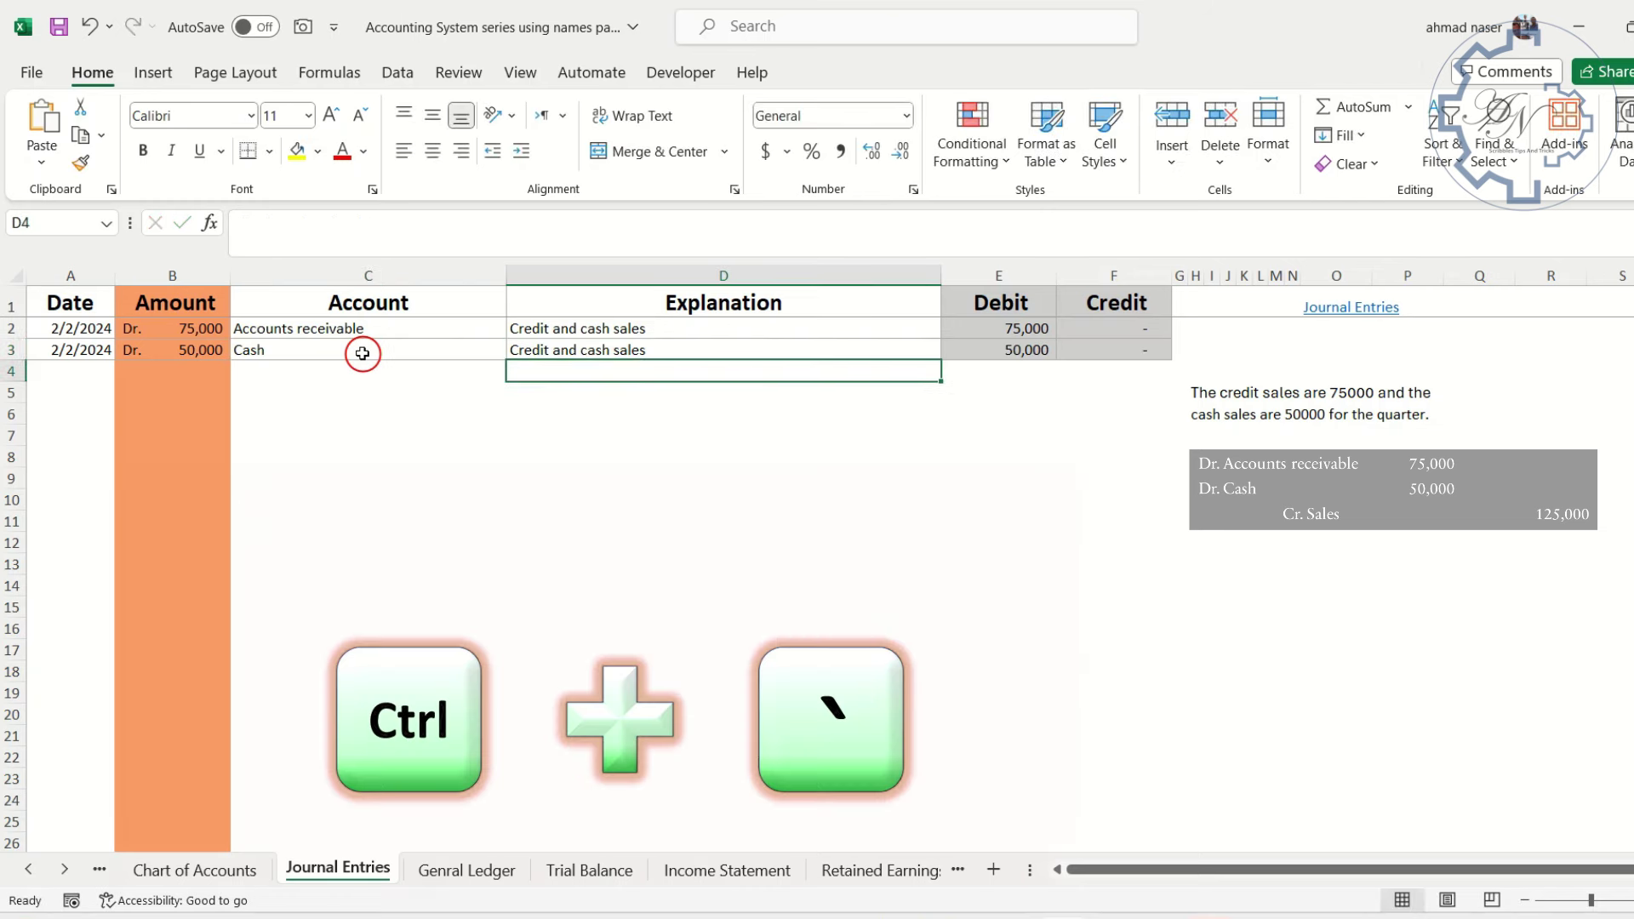
key("Home")
Add a 2/2/2024 line crediting Sales 125,000 with the copied explanation
key("ctrl+apostrophe")
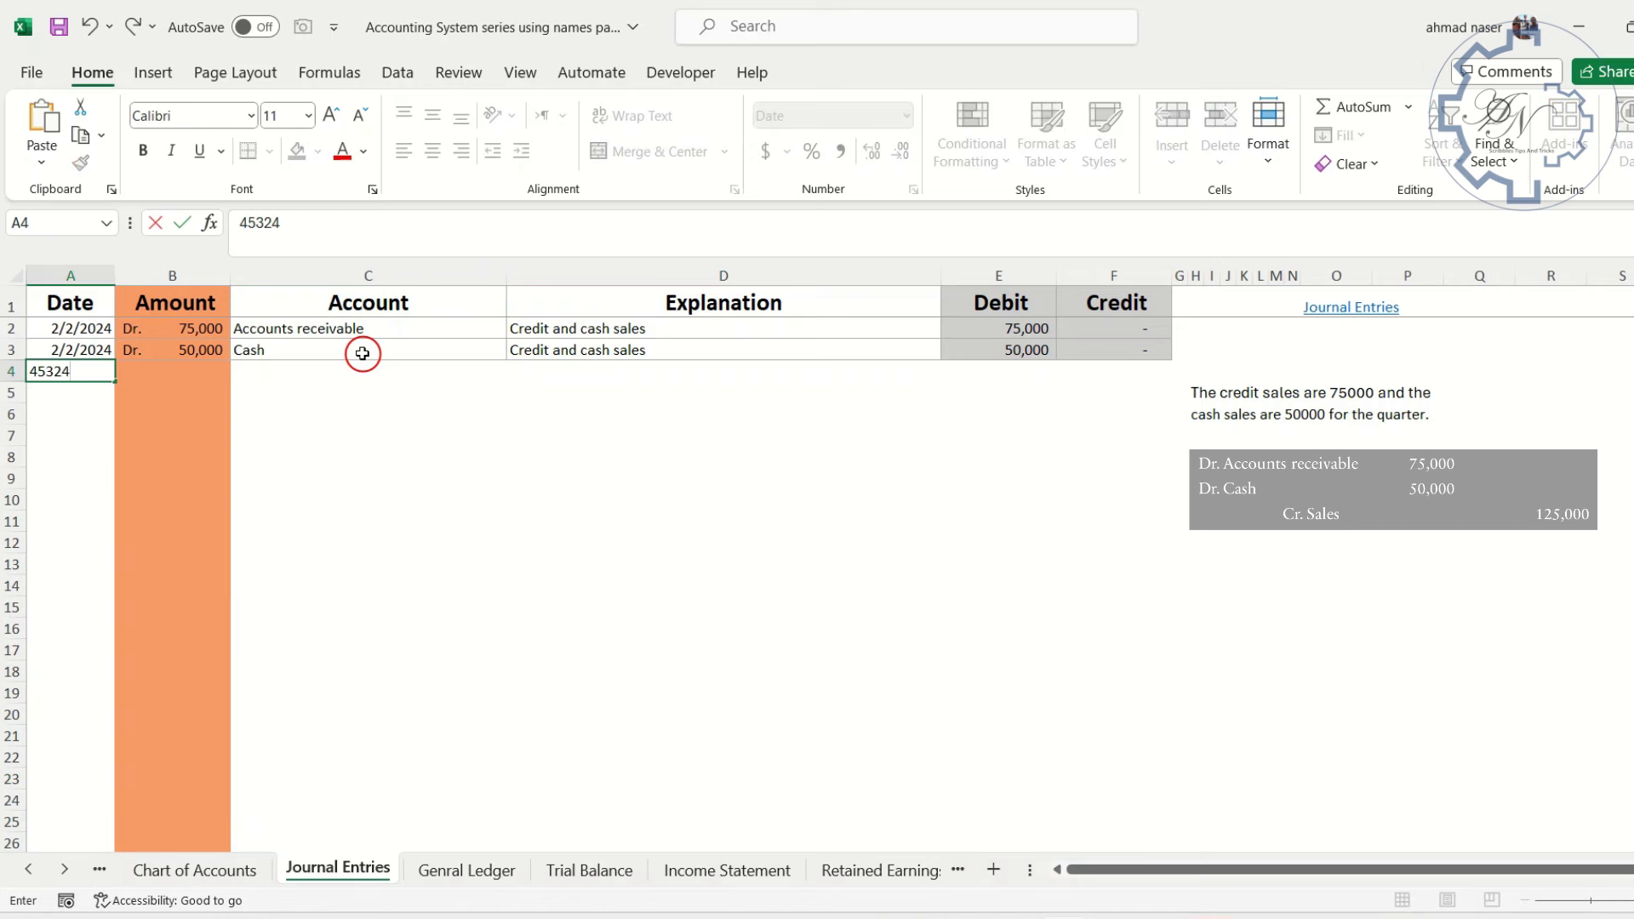
key("Tab")
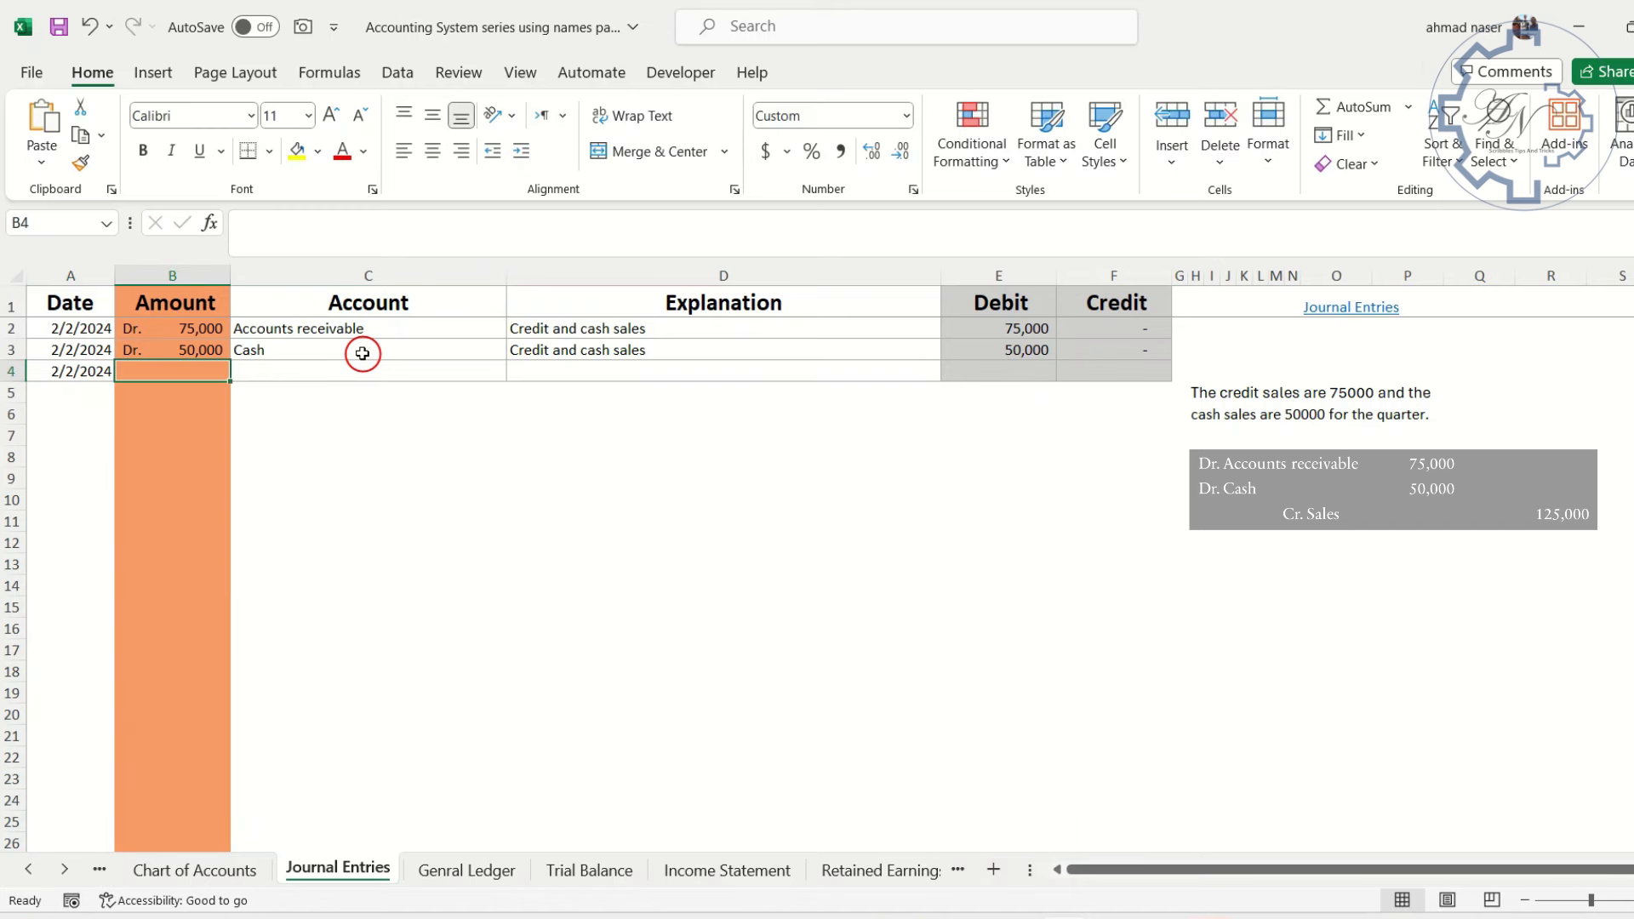
type("125")
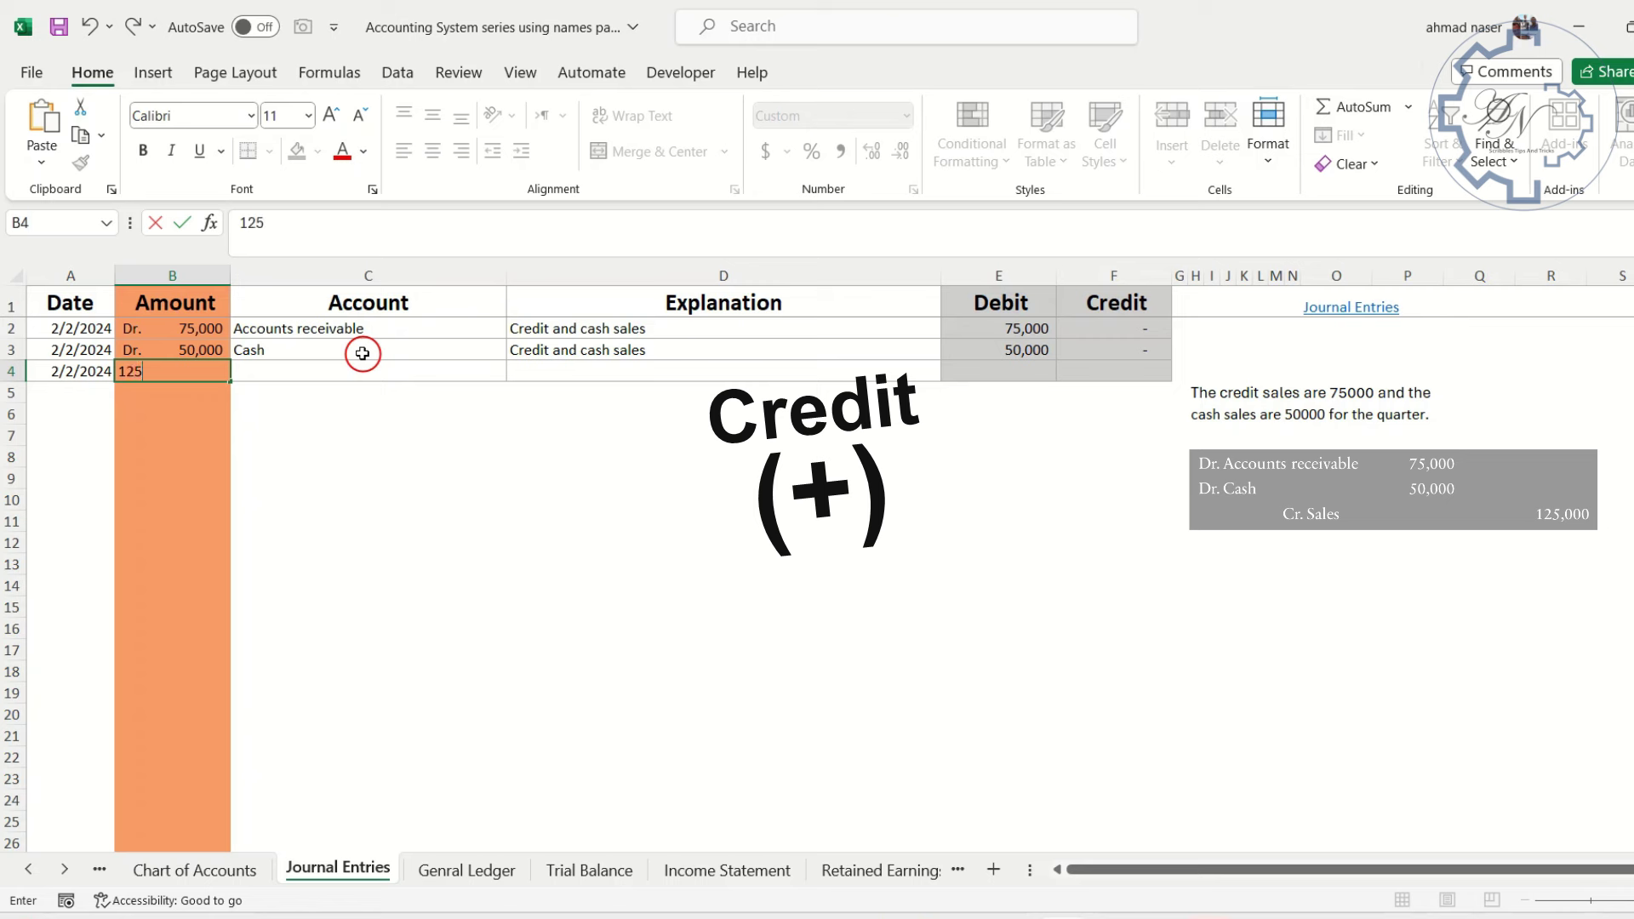
type("000")
key("Tab")
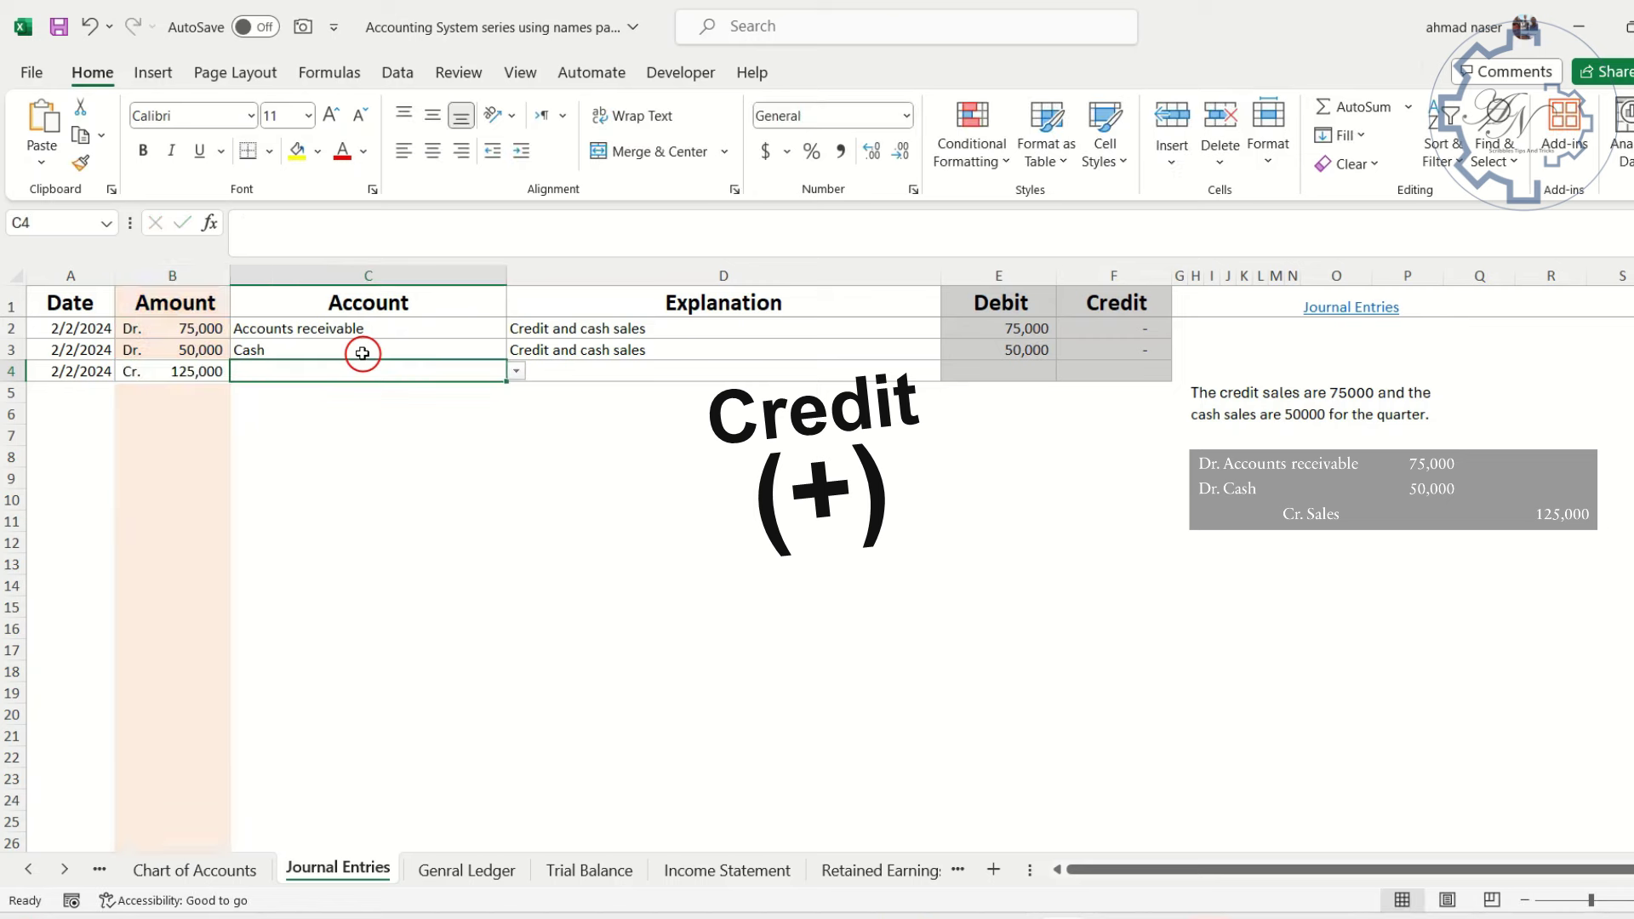
type("sales")
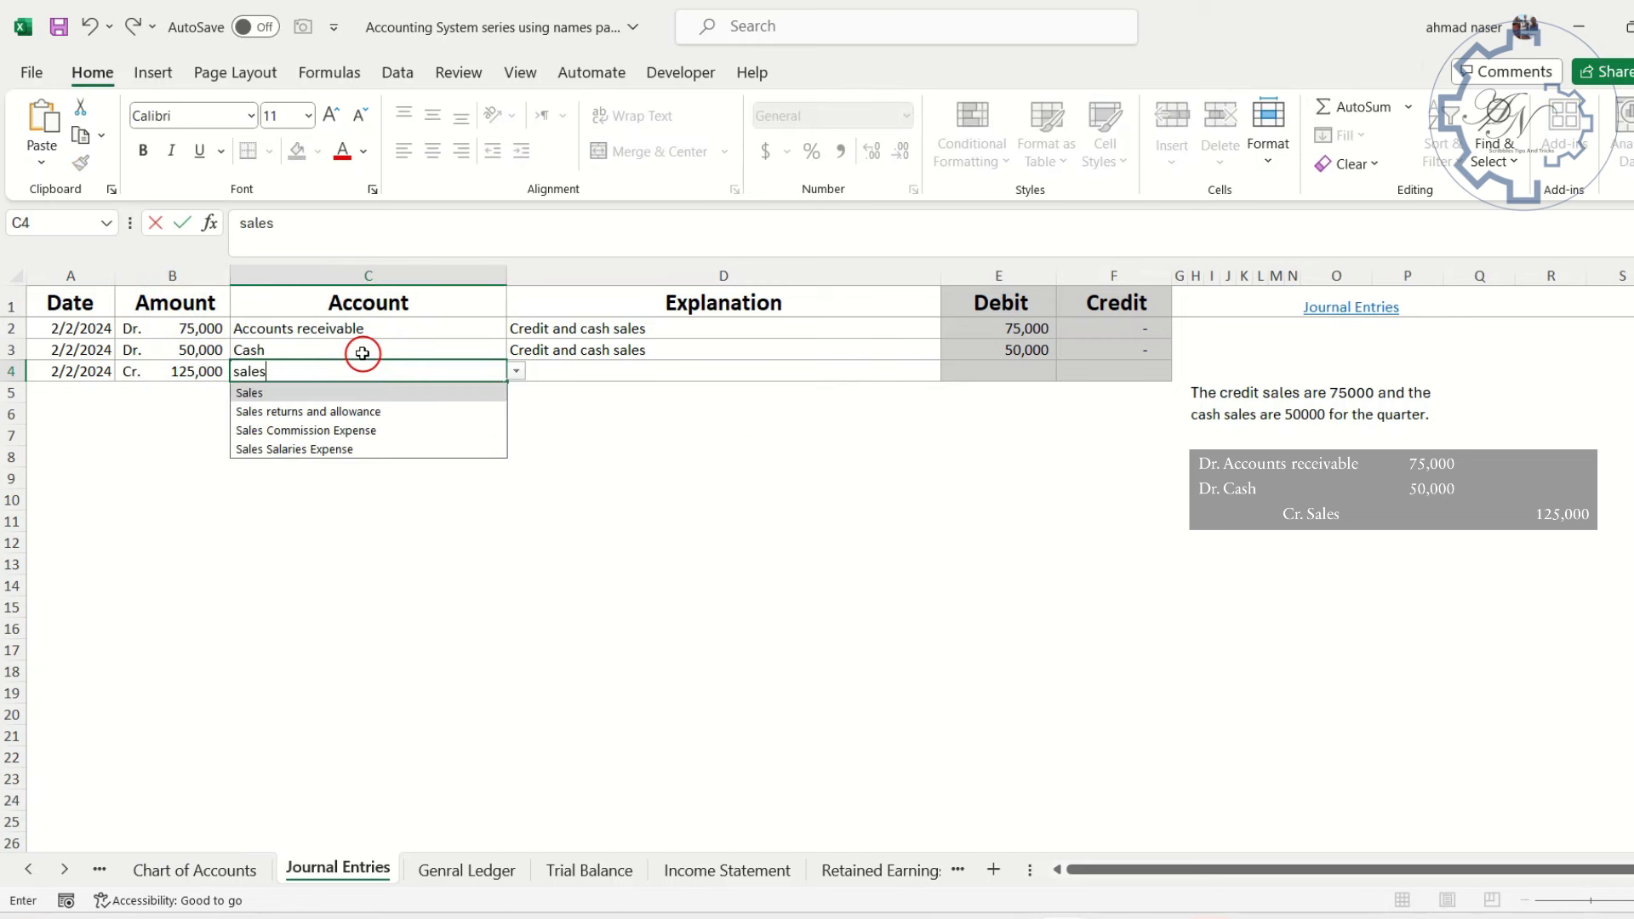
key("Tab")
key("ctrl+apostrophe")
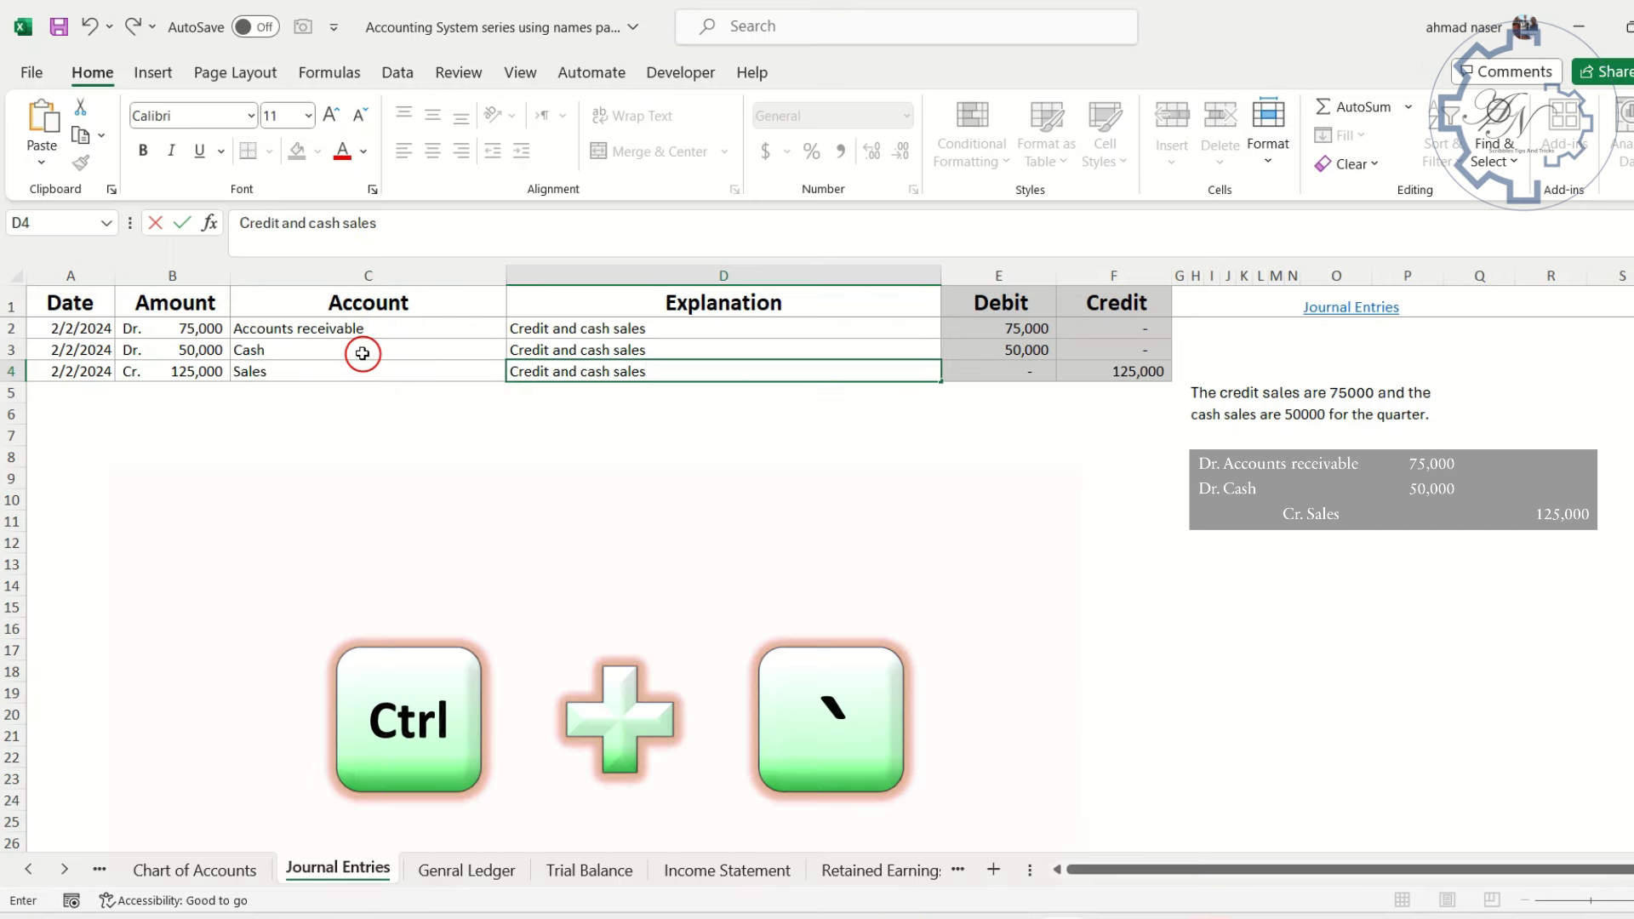
key("Tab")
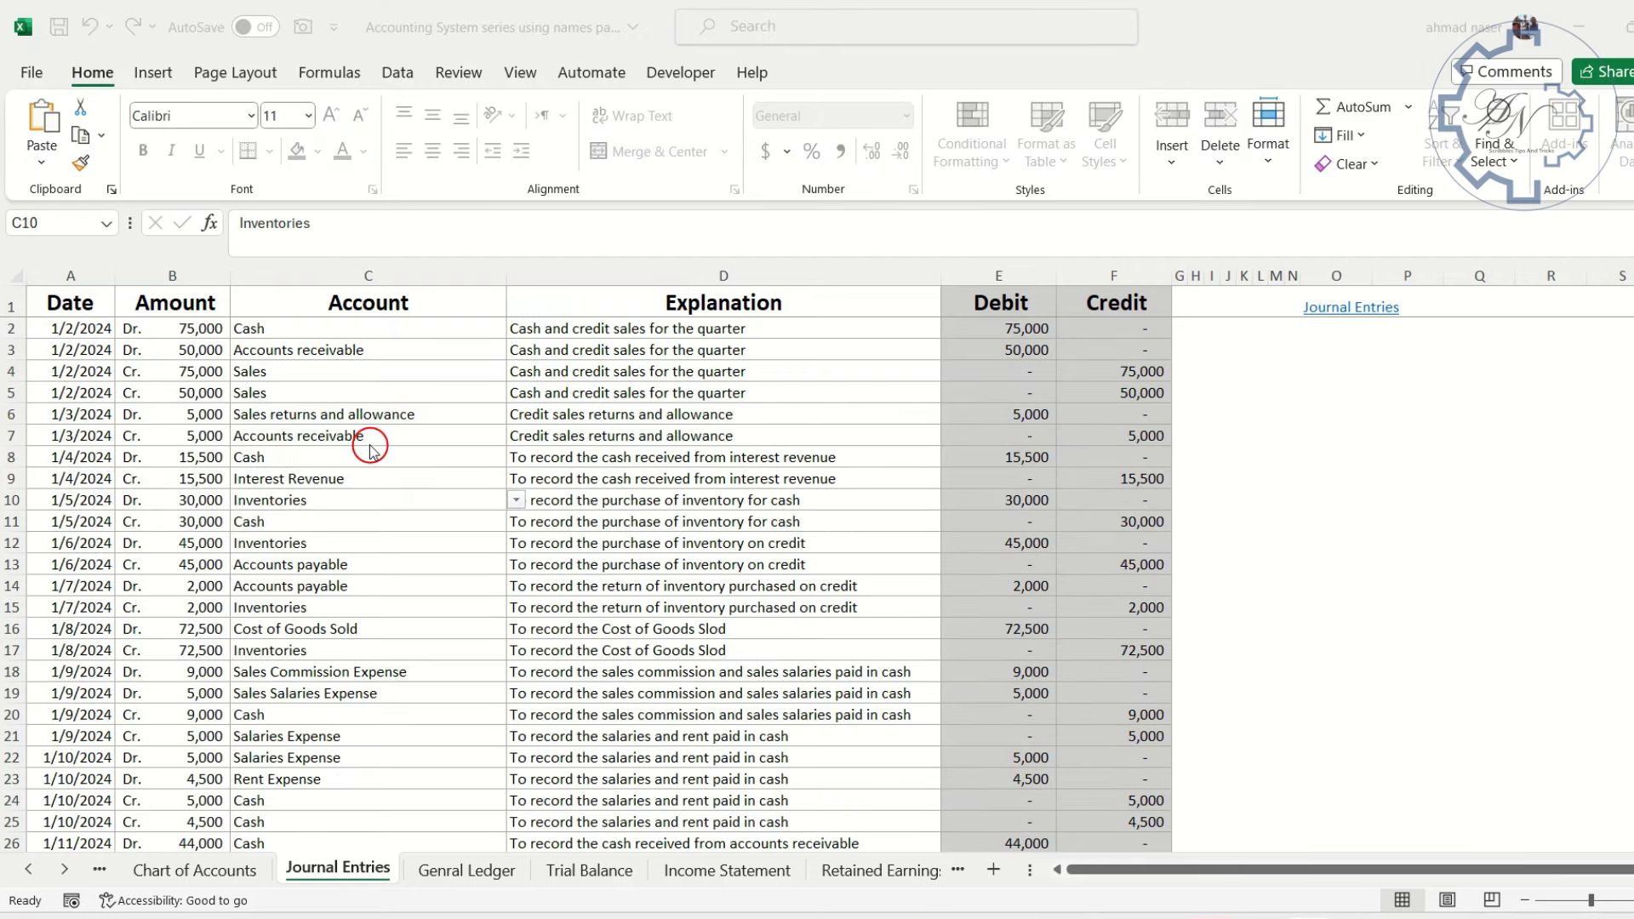
Delete all journal entries in A2:D505, then revisit Chart of Accounts and Journal Entries
left_click(879, 306)
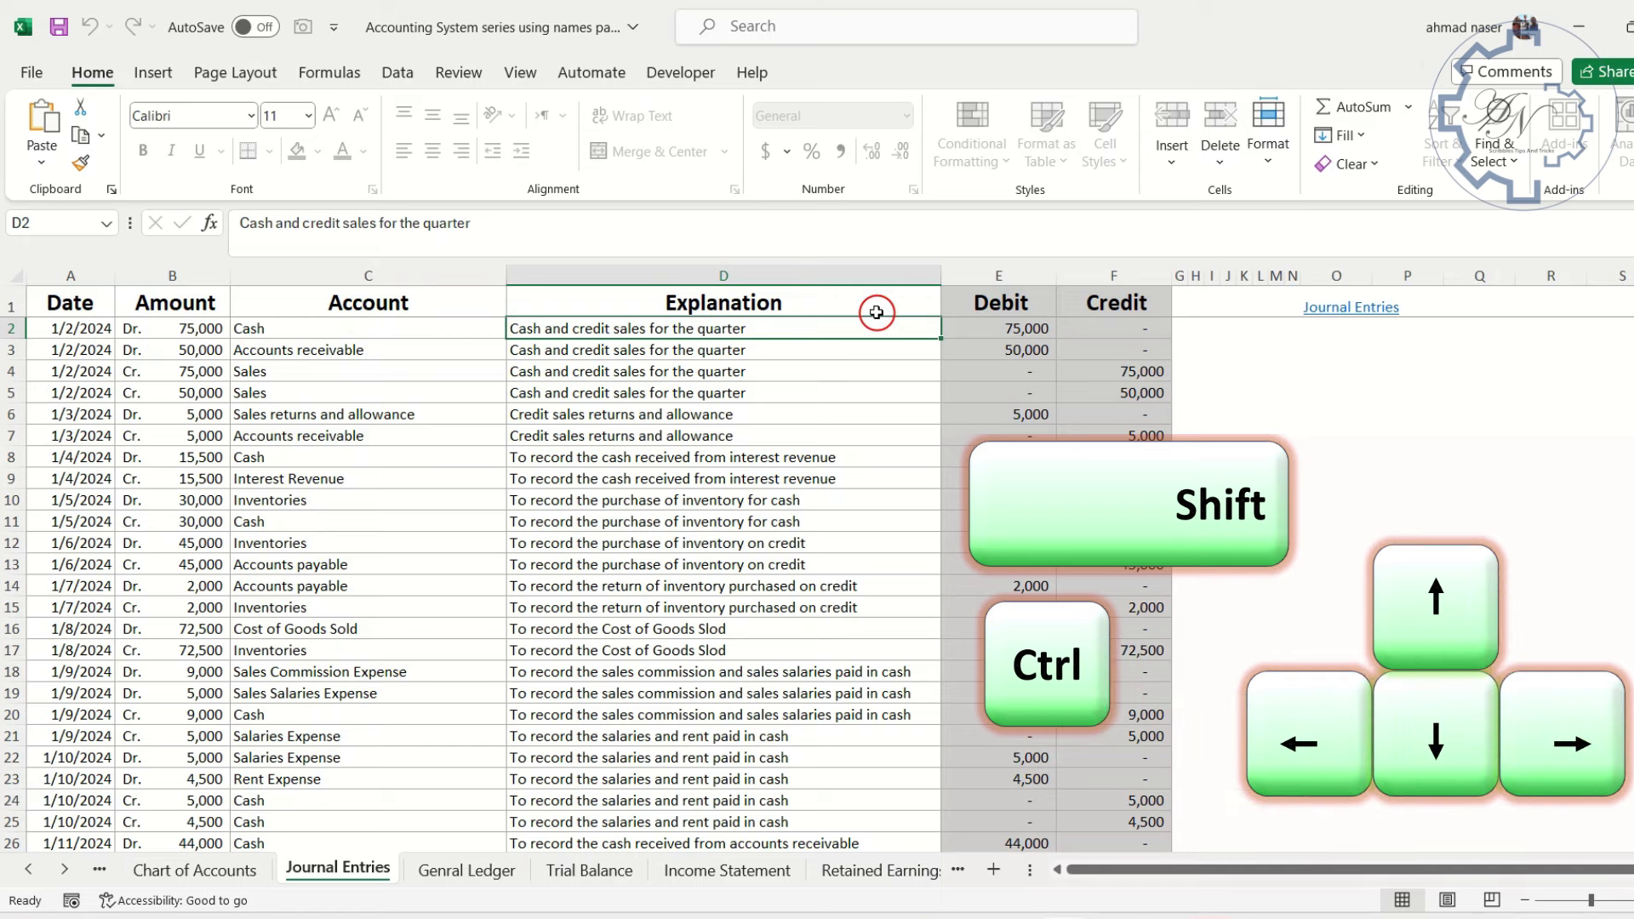
key("ctrl+shift+Left")
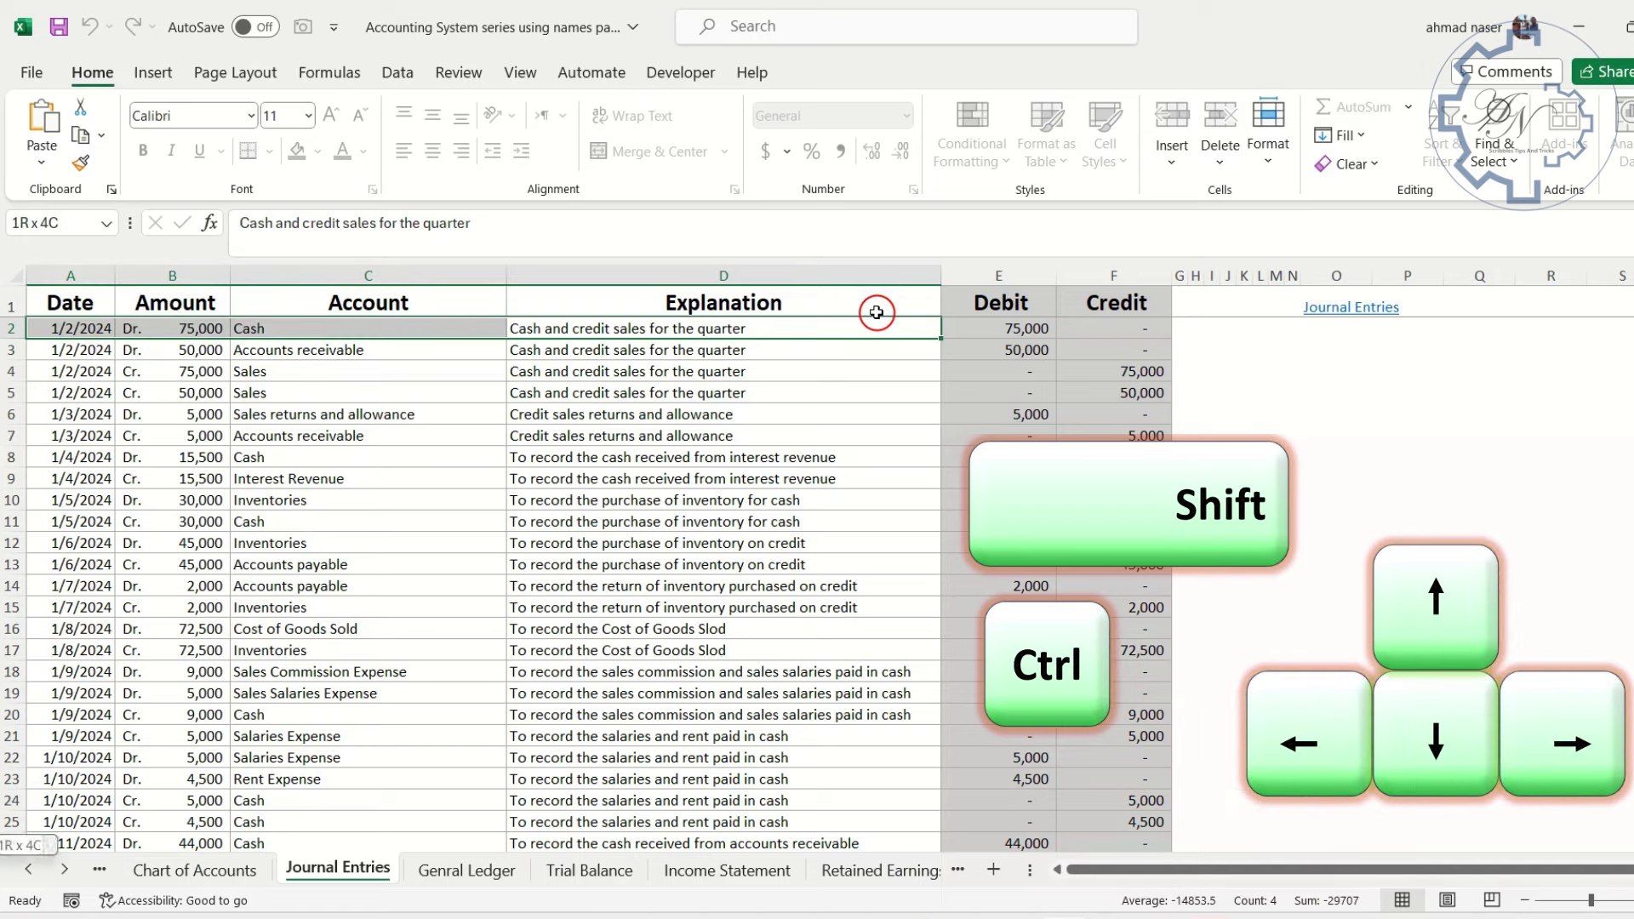
key("ctrl+shift+Down")
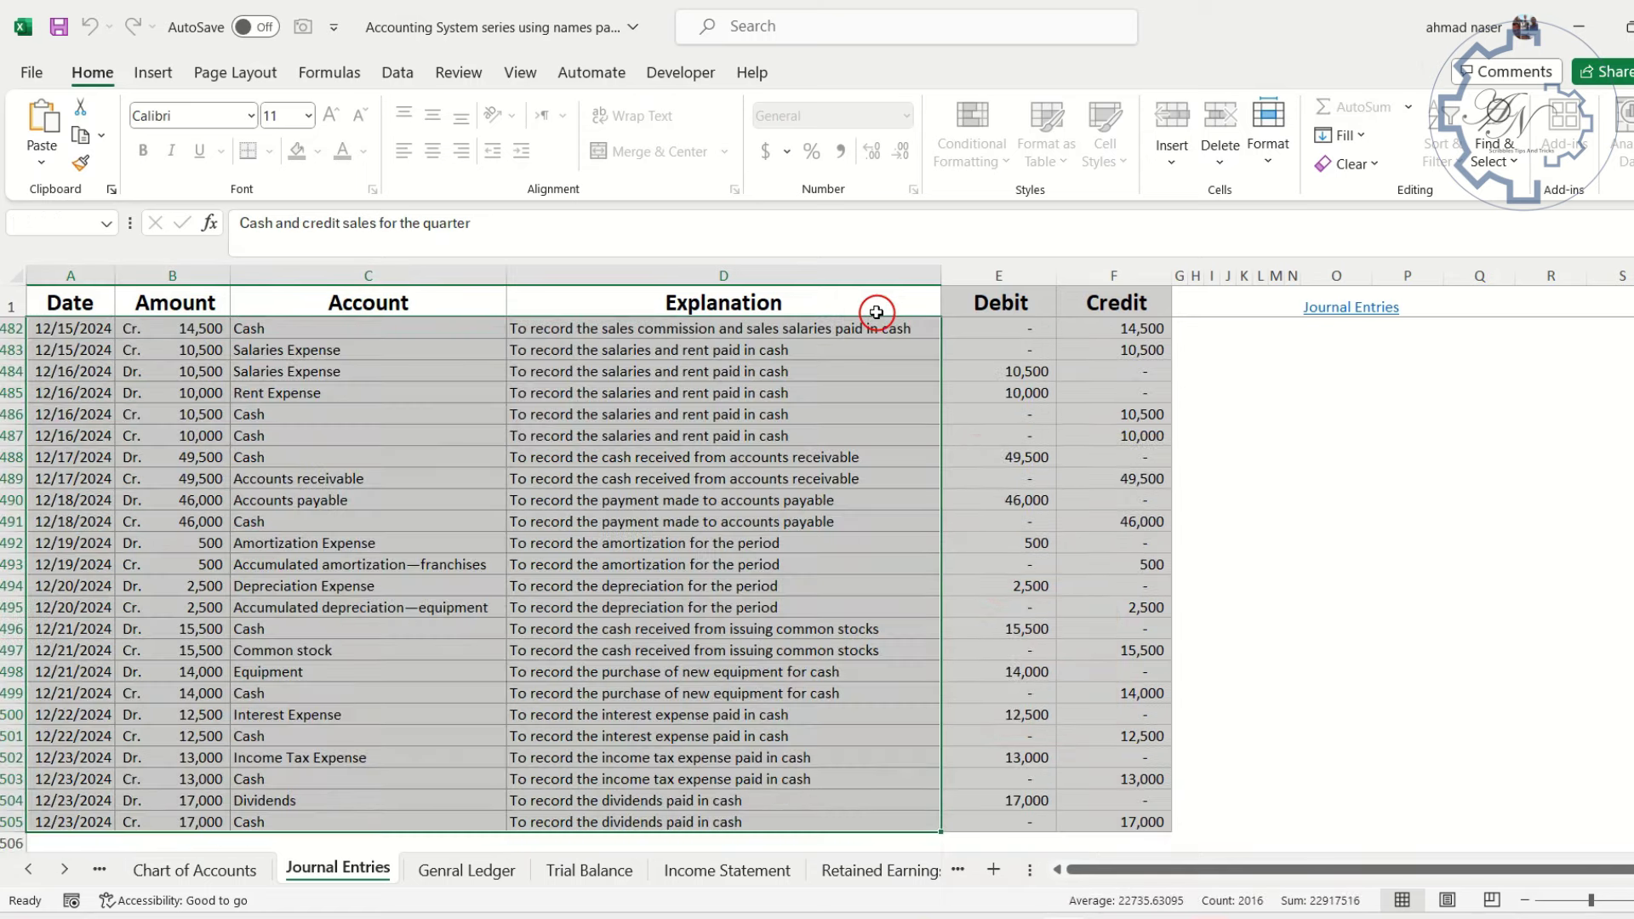
key("Delete")
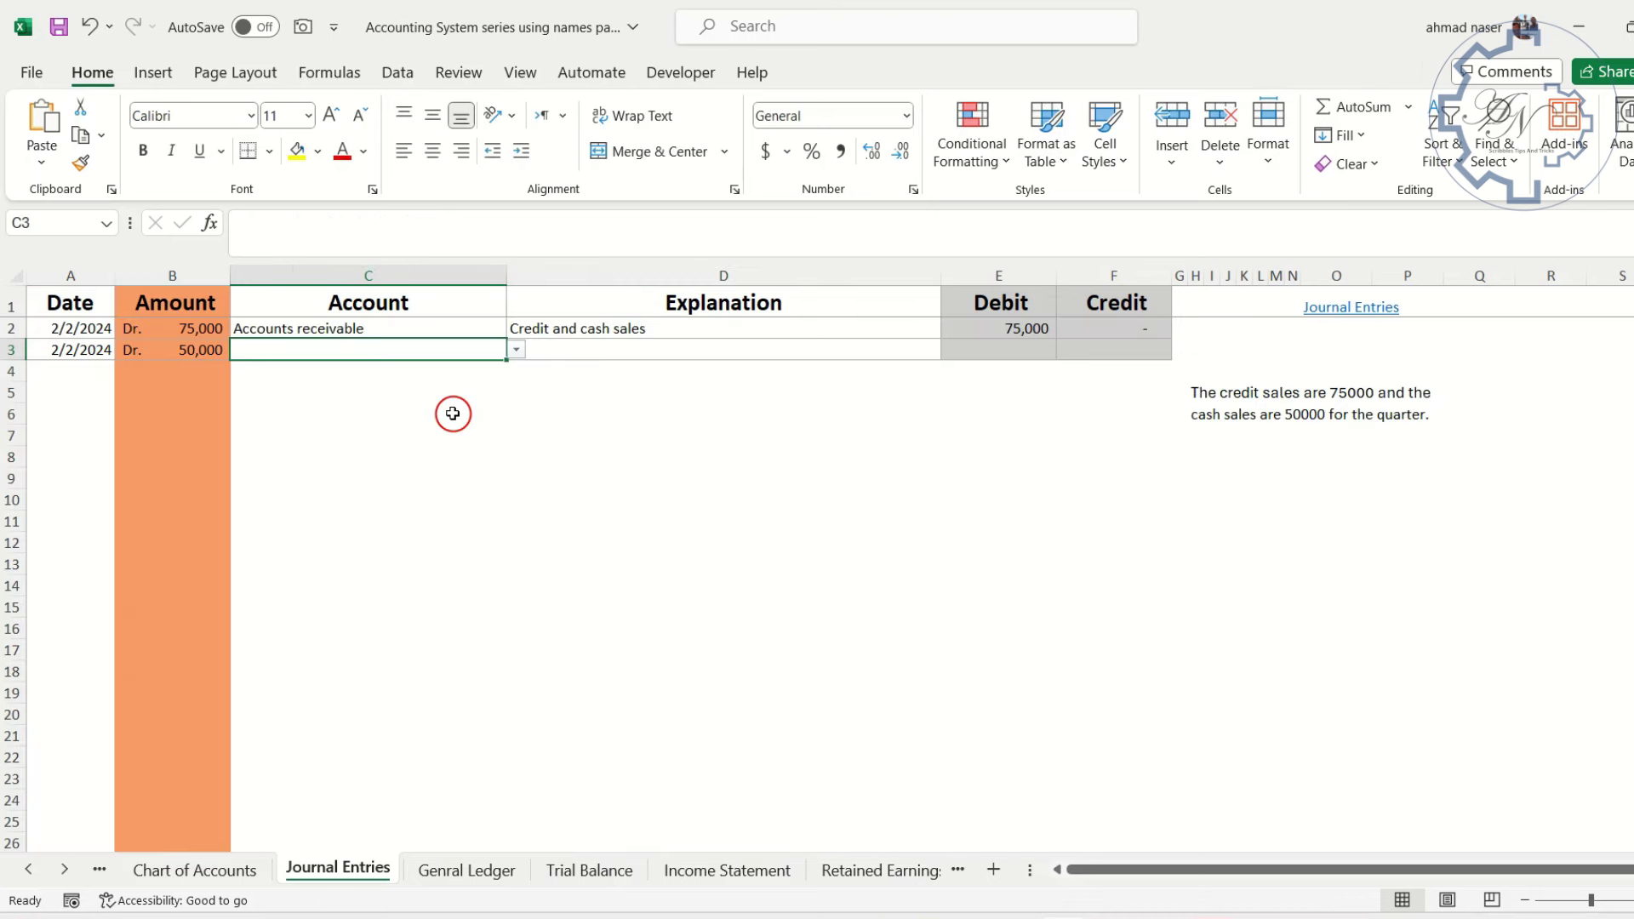
left_click(218, 868)
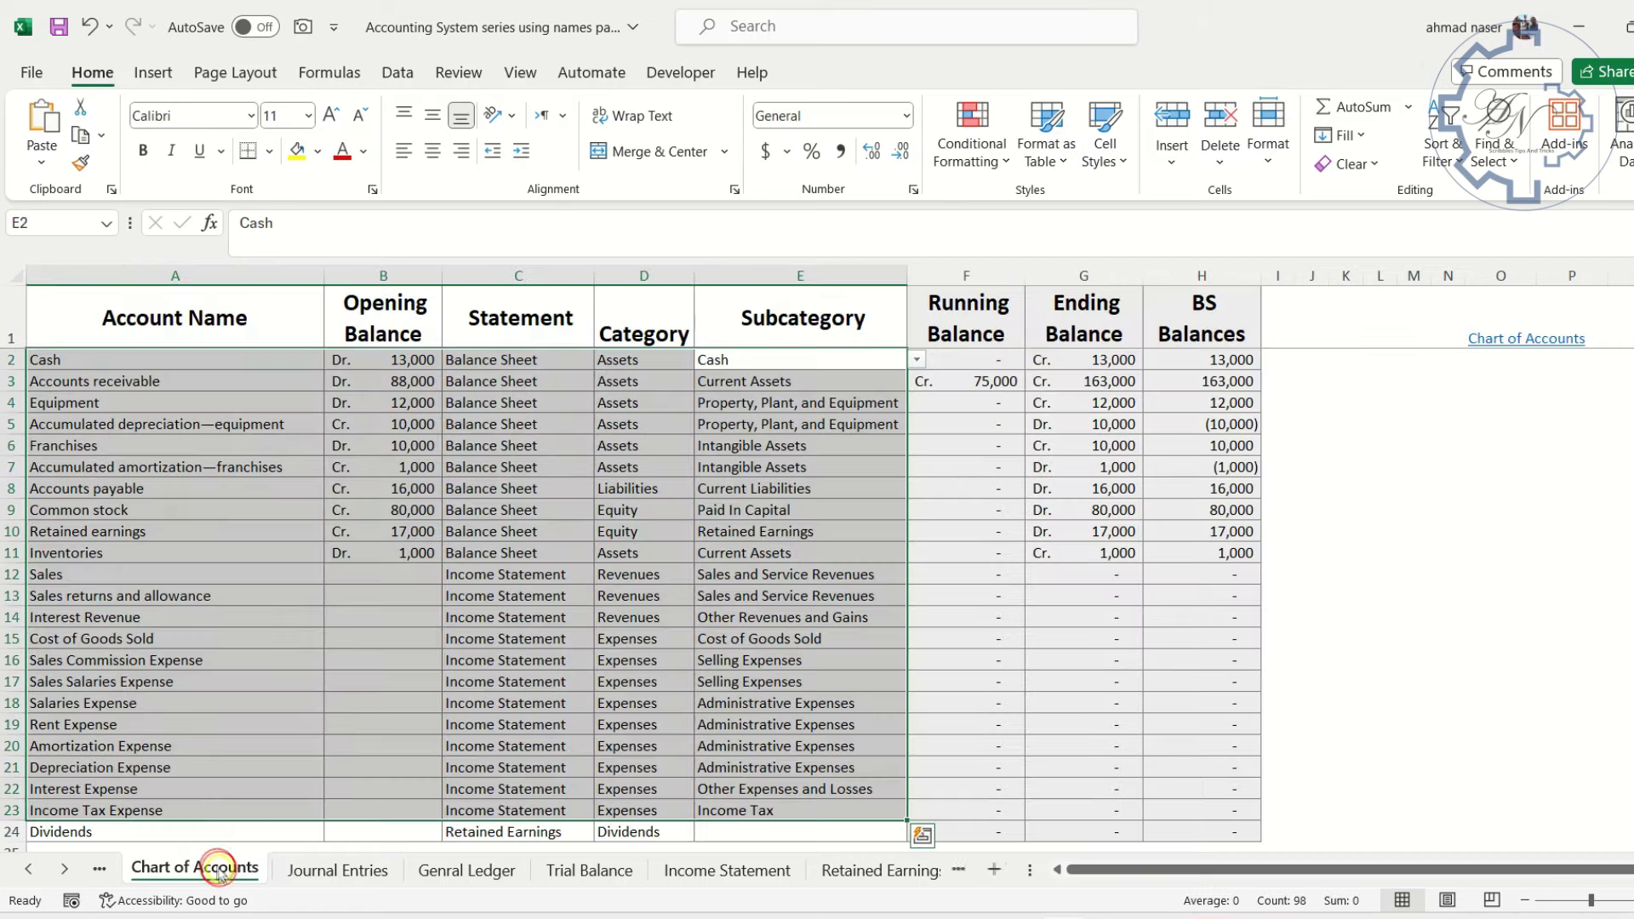
left_click(322, 876)
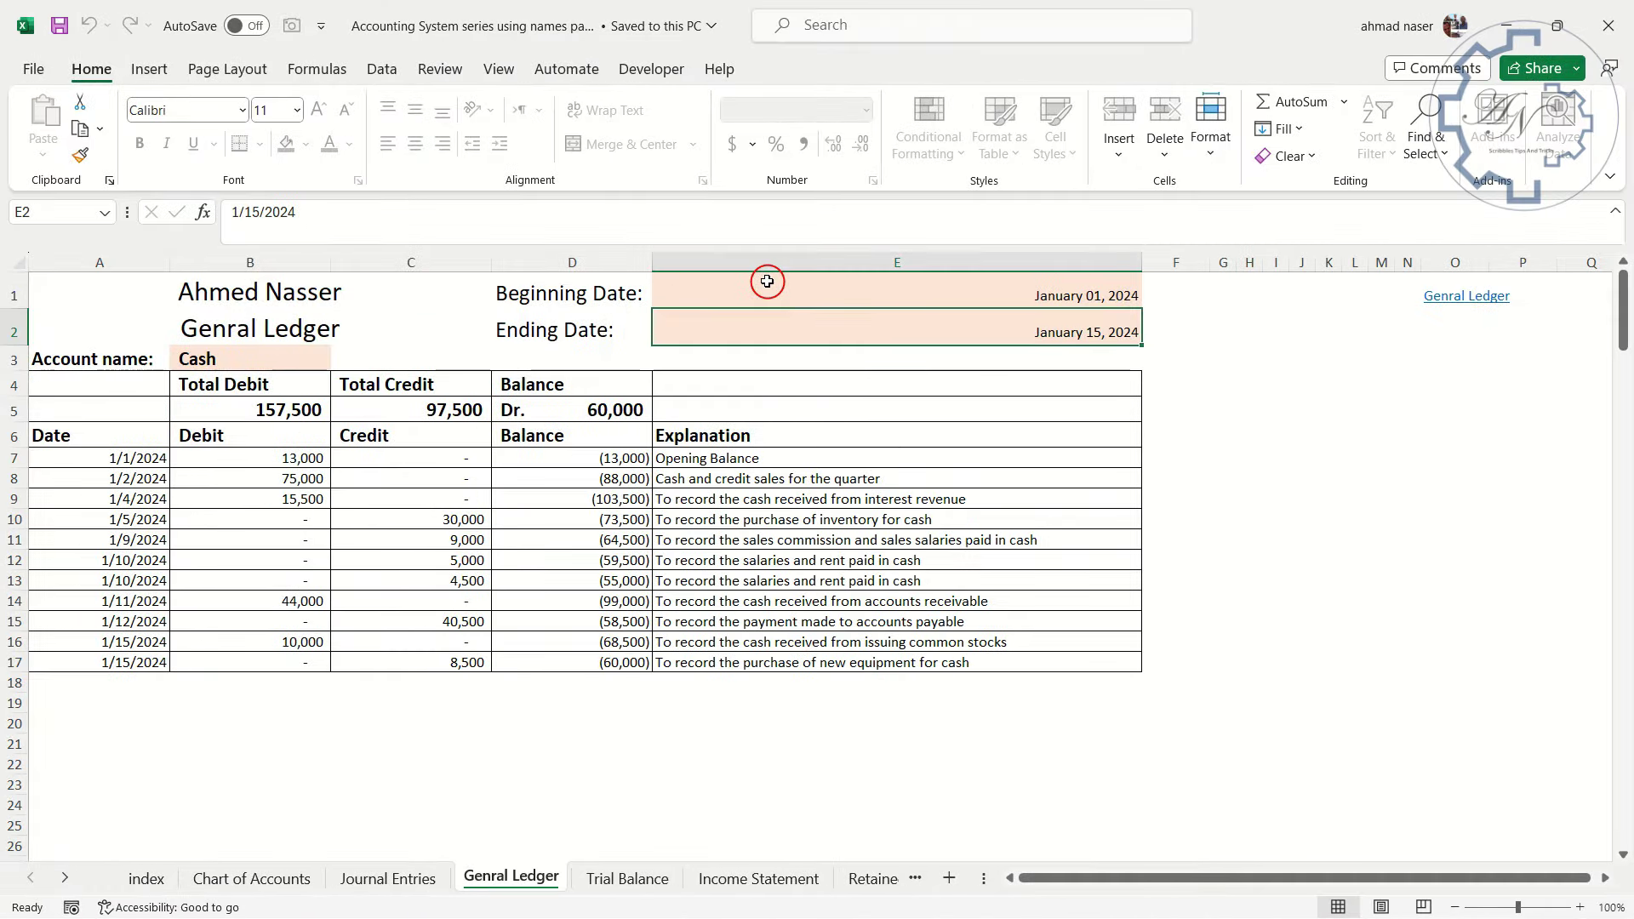
Review the ledger's beginning and ending period dates
left_click(766, 282)
left_click(776, 319)
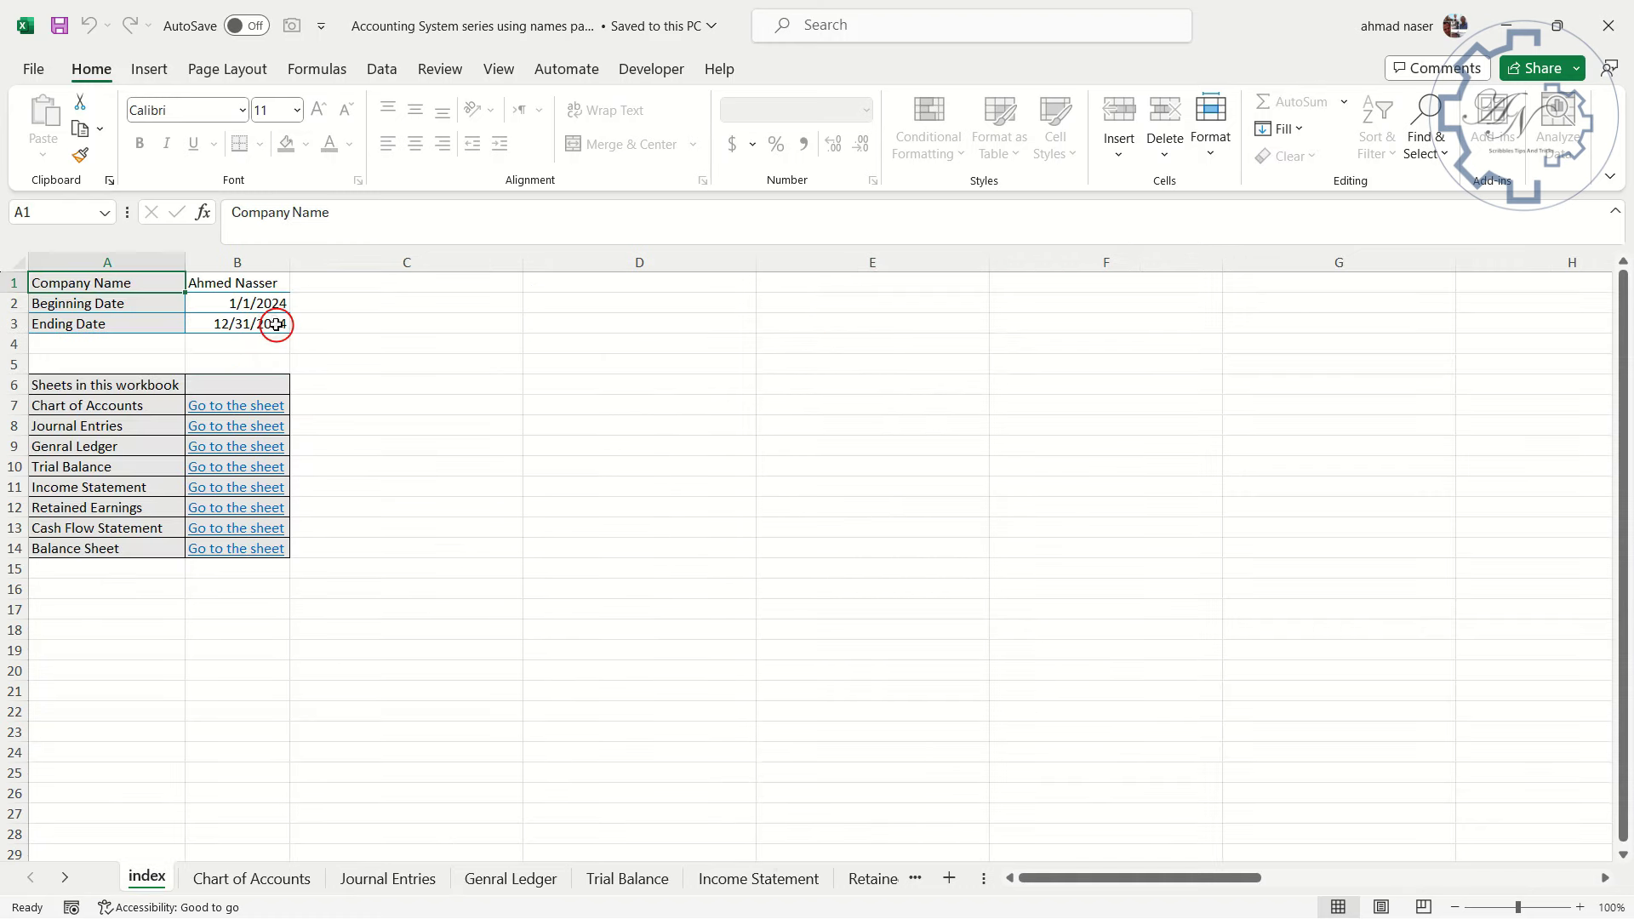
left_click_drag(276, 303, 263, 322)
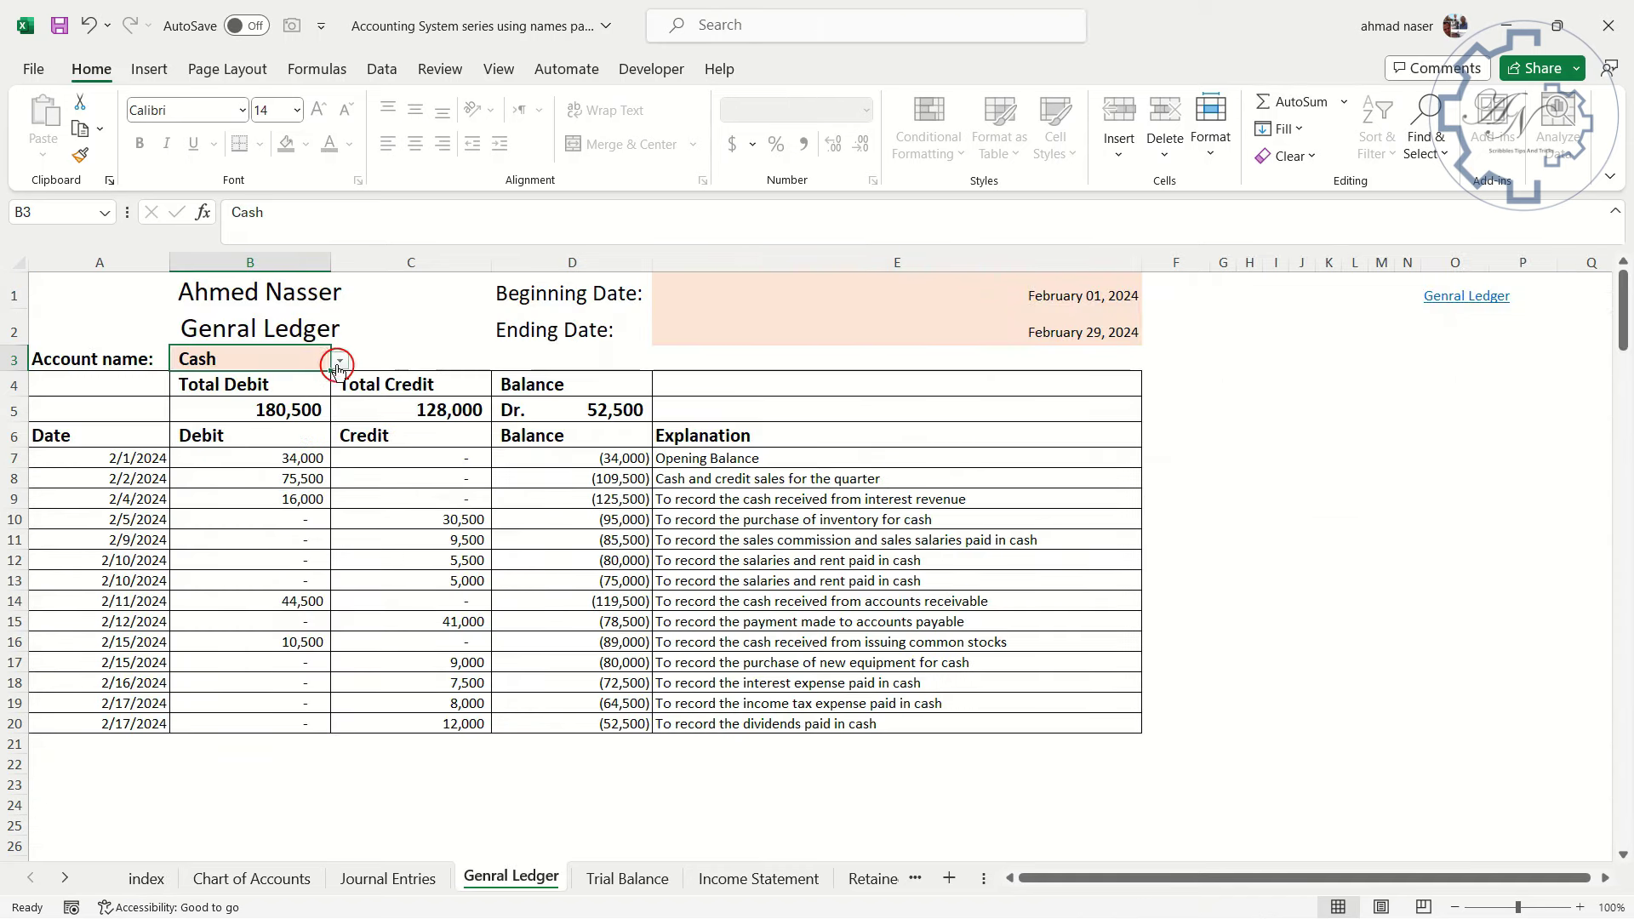
Pick Franchises, then Accounts receivable, from the ledger's account list
left_click(340, 363)
left_click(284, 453)
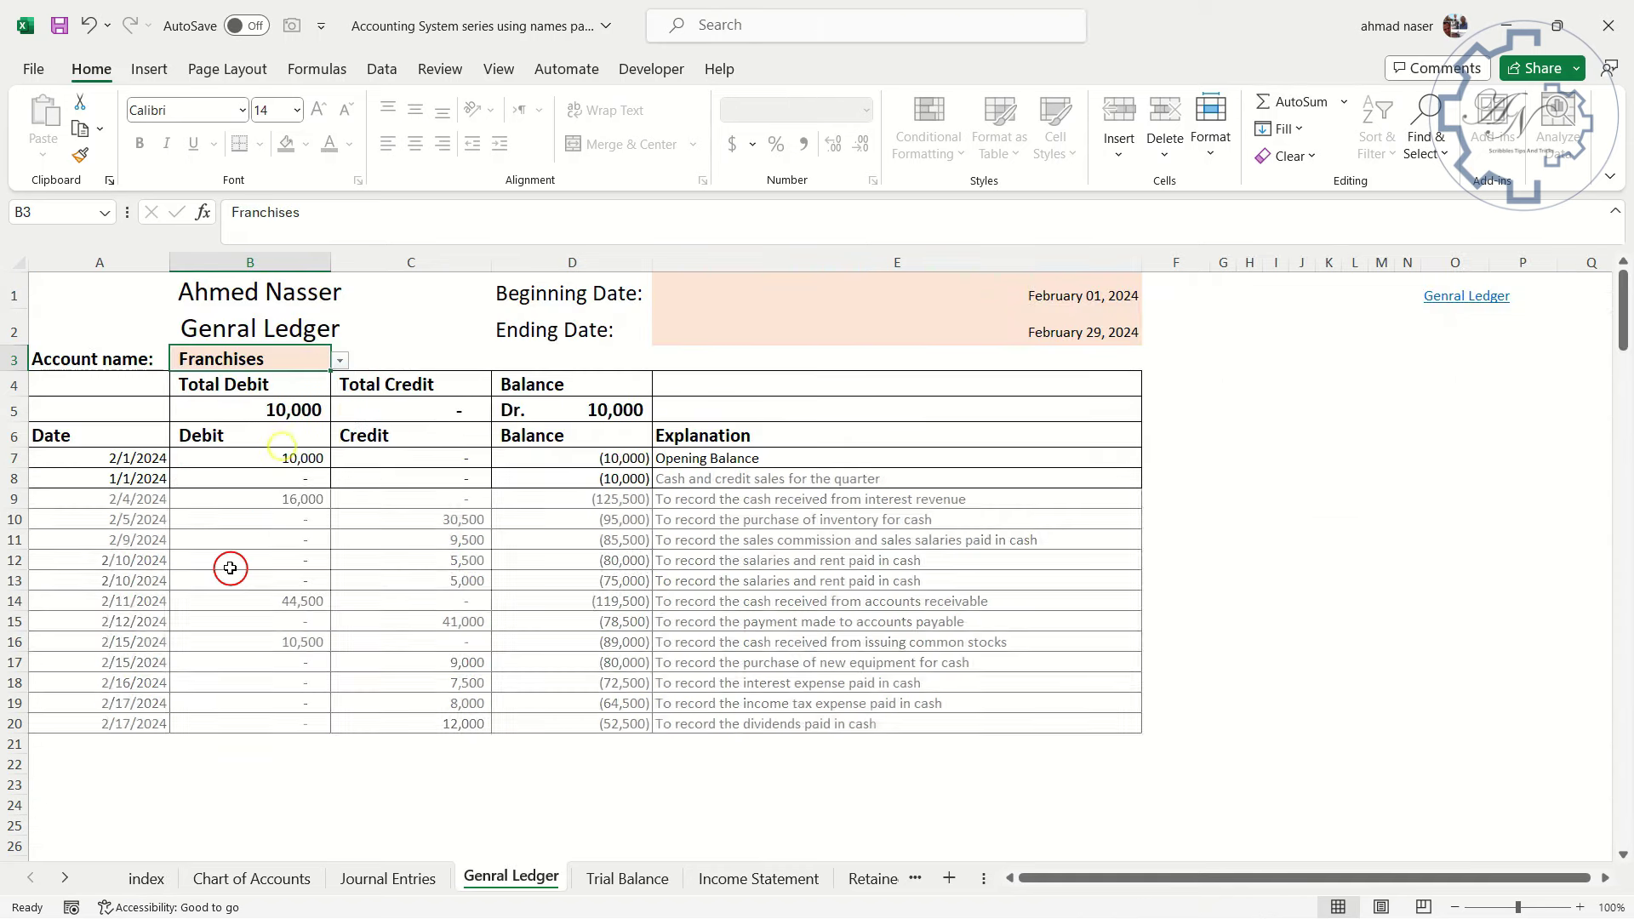
left_click(338, 361)
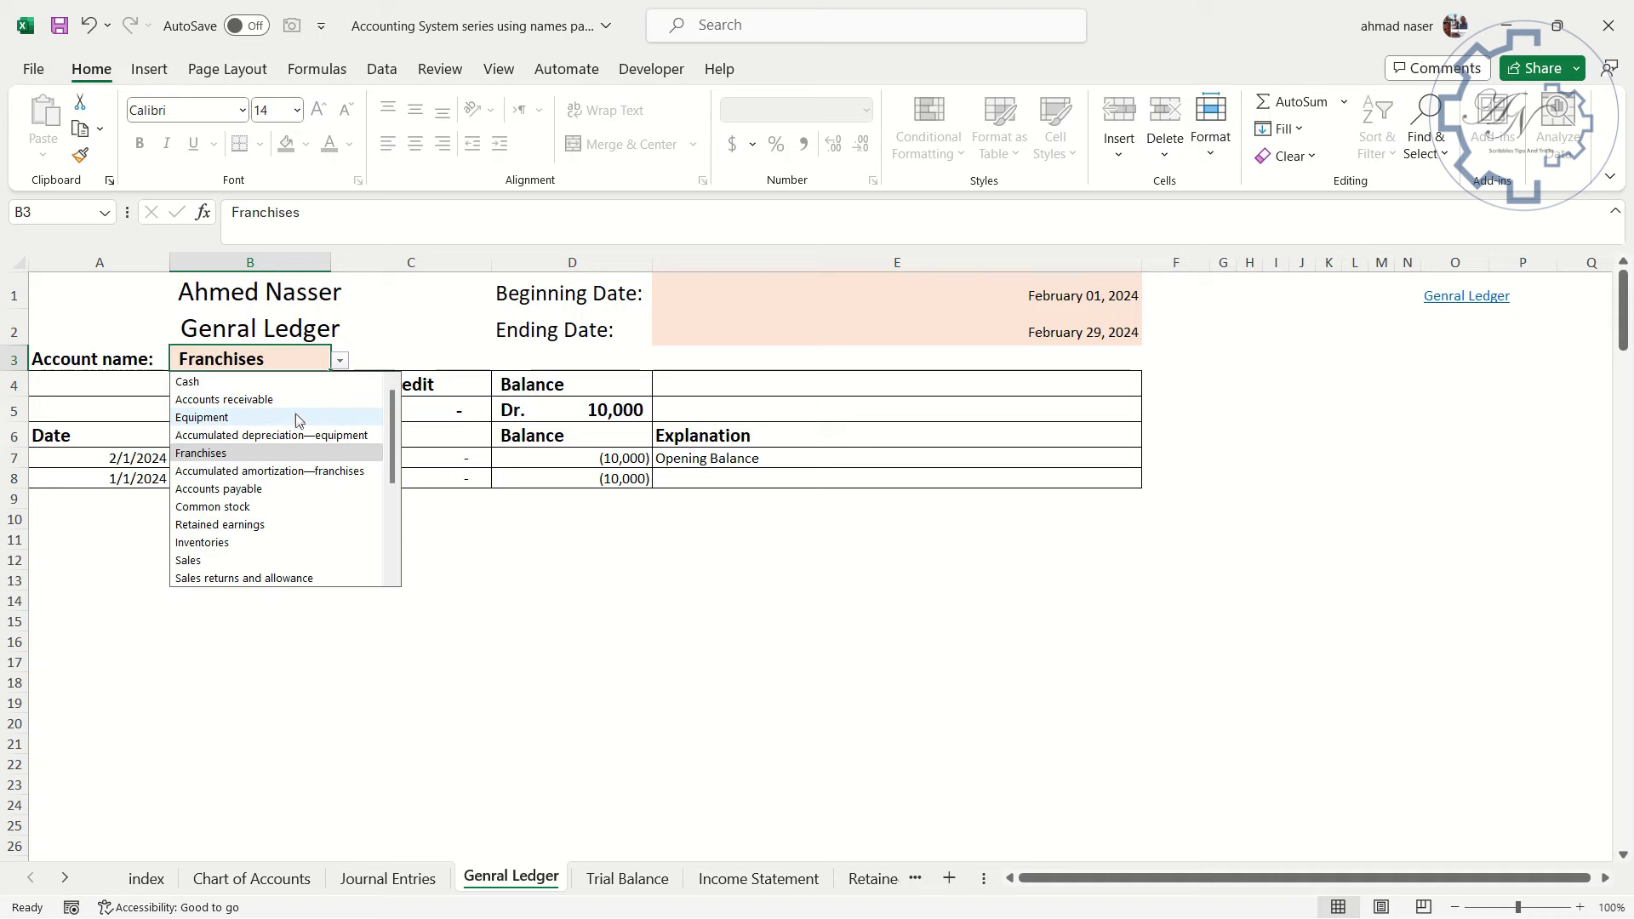
left_click(299, 405)
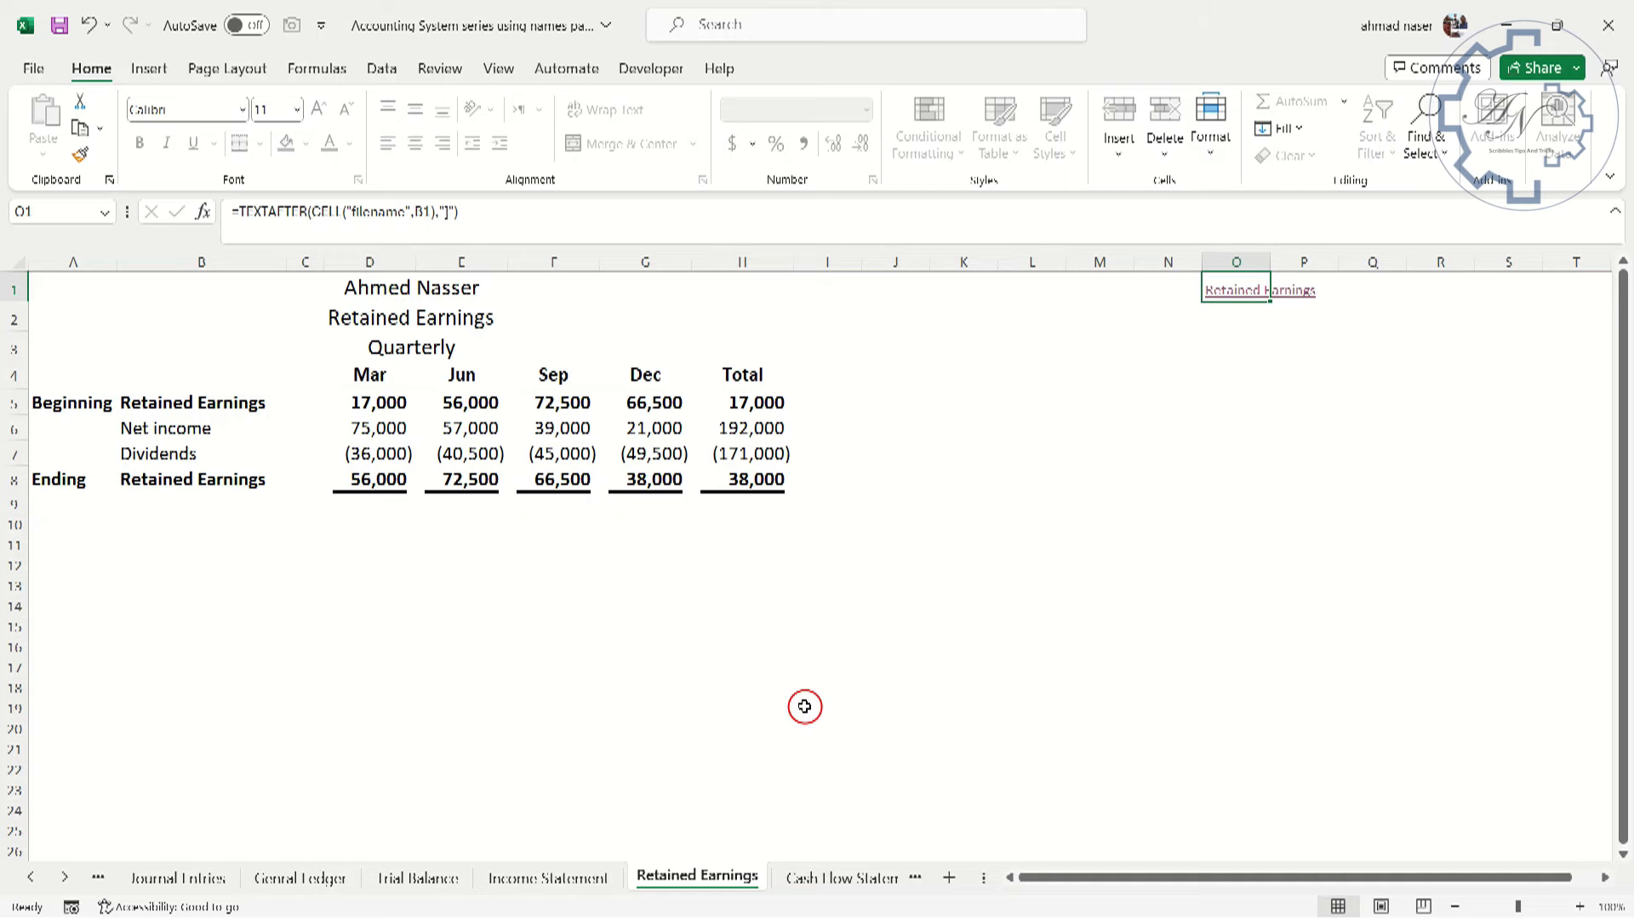
Scroll the Cash Flow Statement, then check the Balance Sheet's =EOMONTH(C4, 3) quarter-end date
left_click(815, 884)
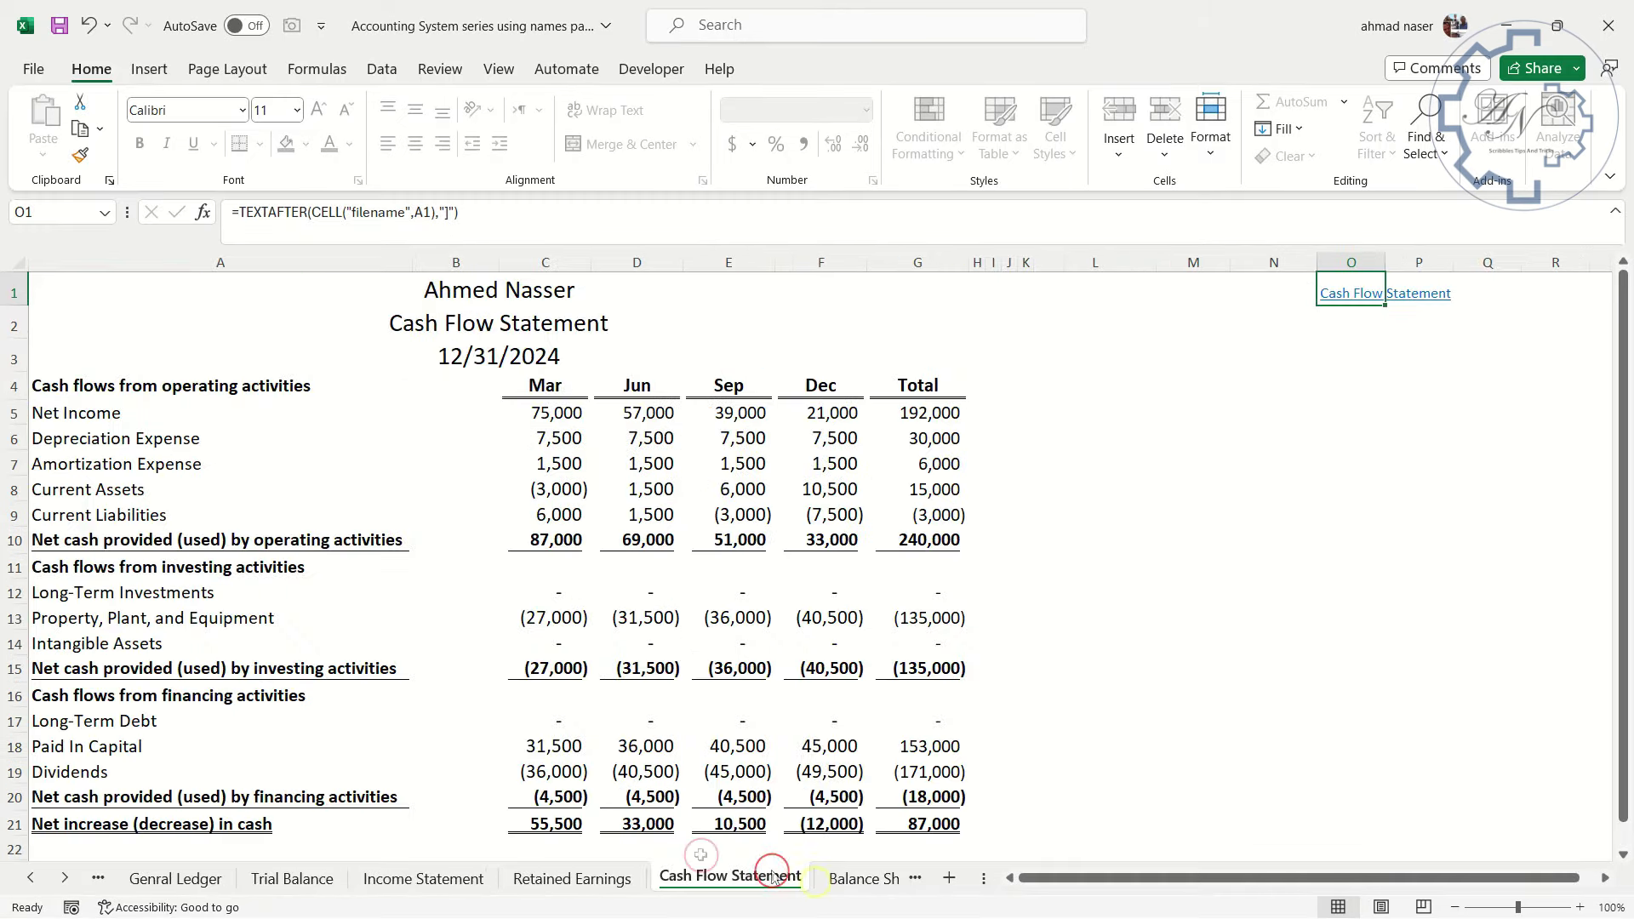
scroll(662, 610, "down", 2)
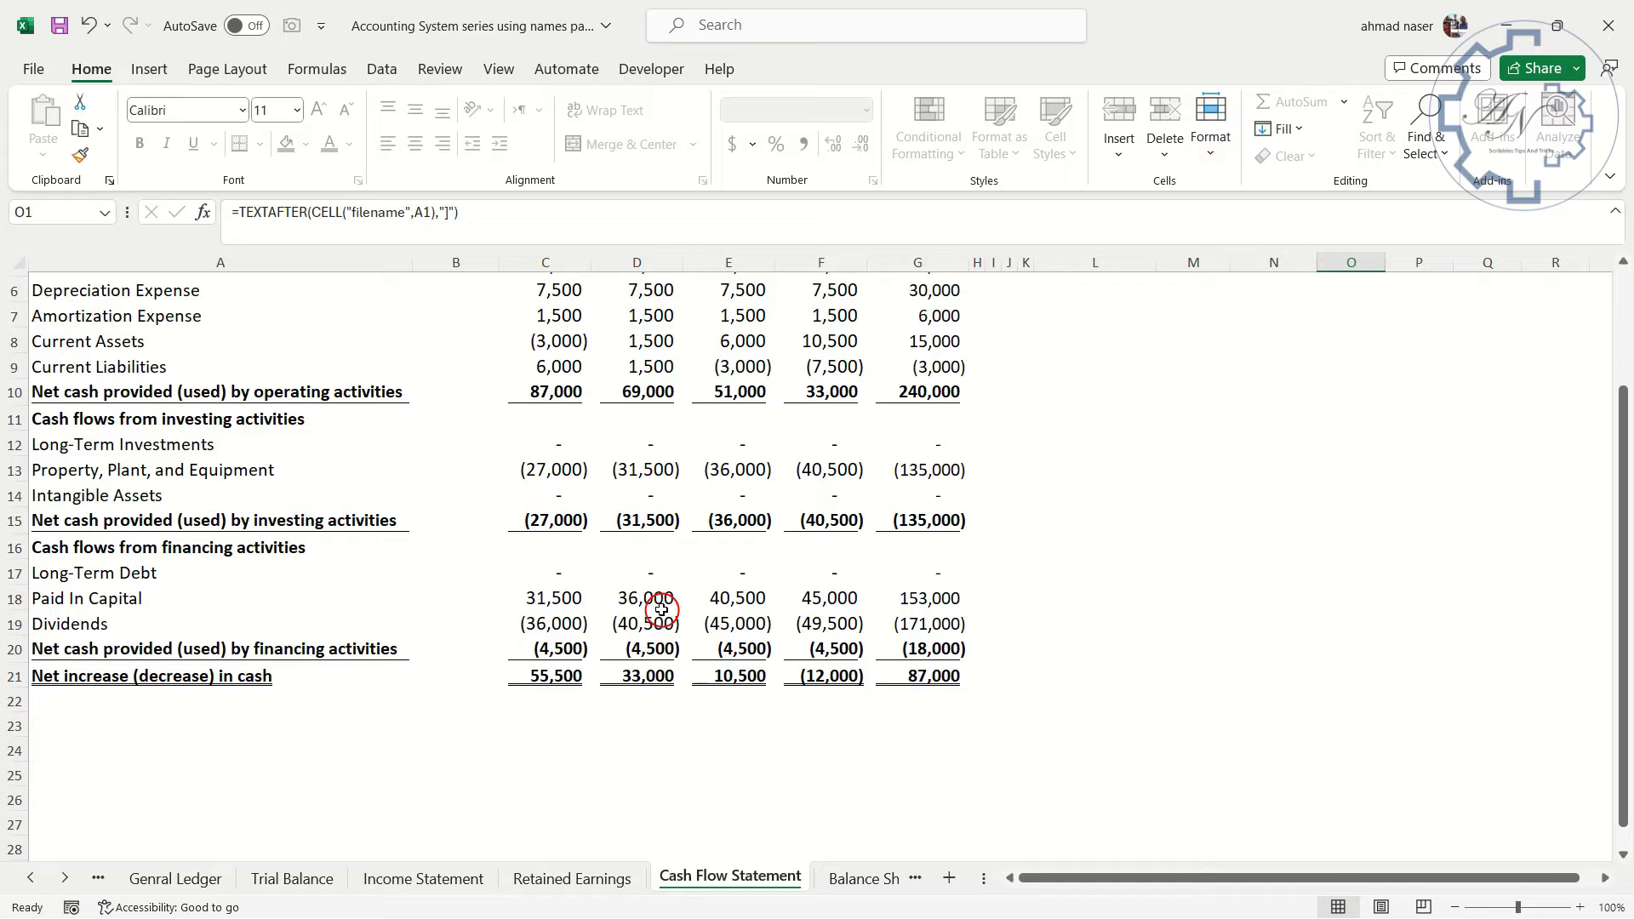
scroll(662, 609, "up", 2)
scroll(662, 609, "down", 2)
scroll(646, 606, "up", 2)
left_click(865, 879)
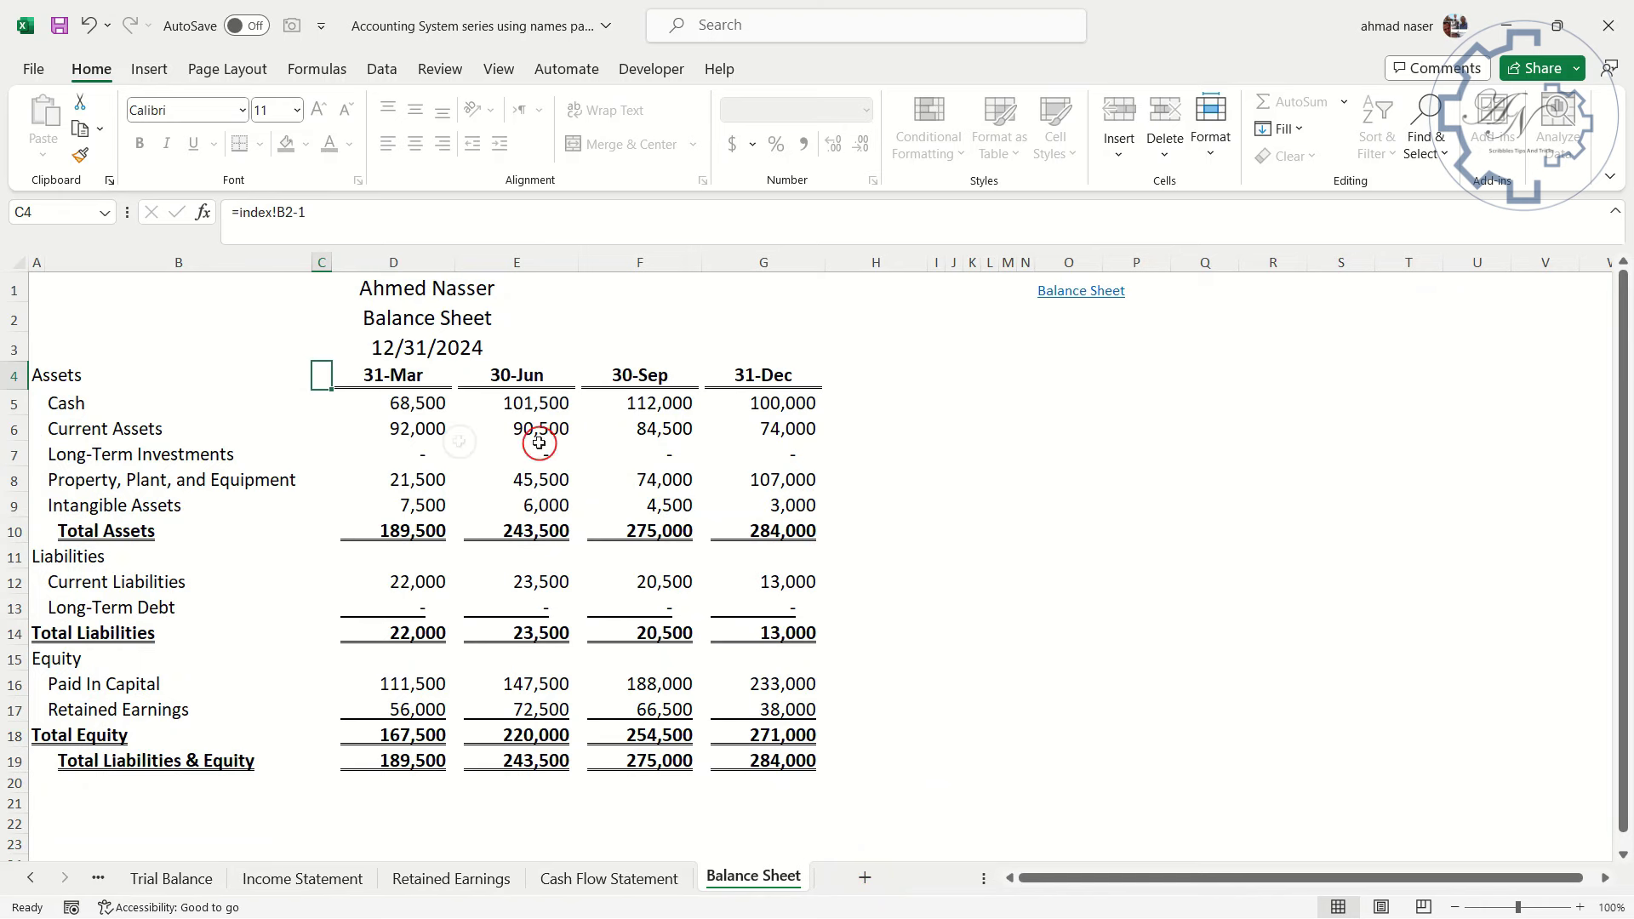
left_click(375, 382)
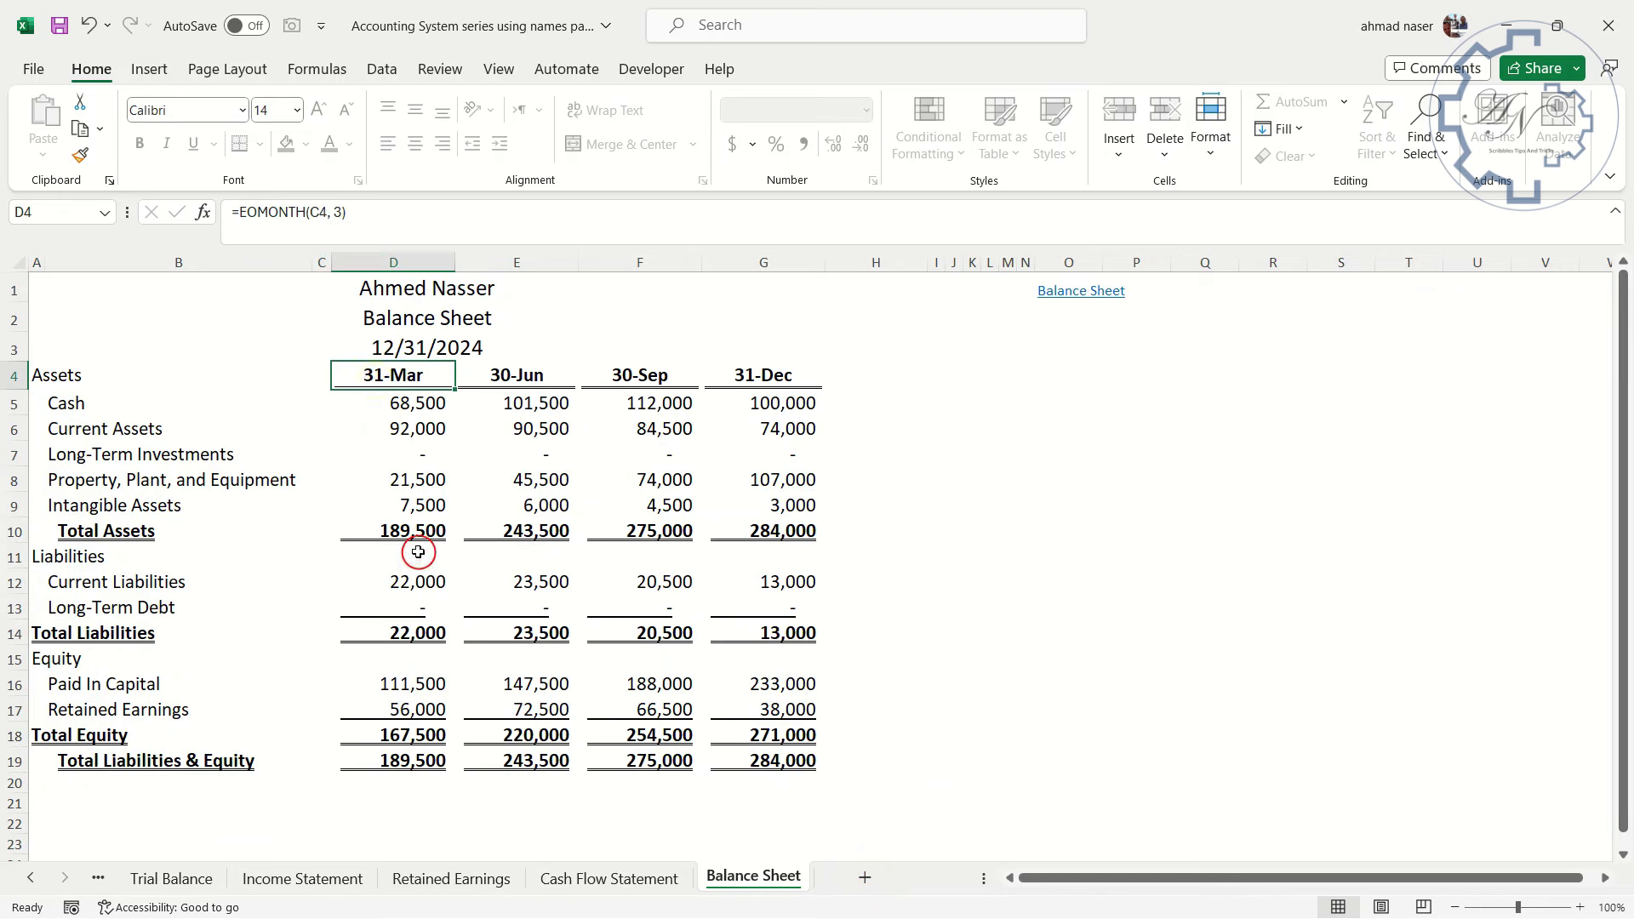